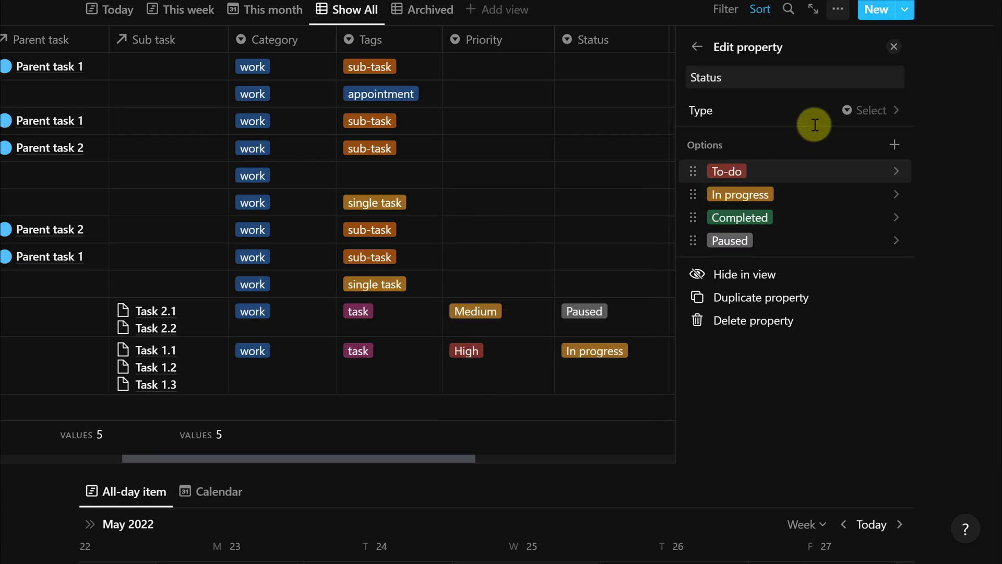
Convert the Status property to the Status type and move the Paused option into the In Progress group
{"action": "left_click", "coordinate": [818, 118]}
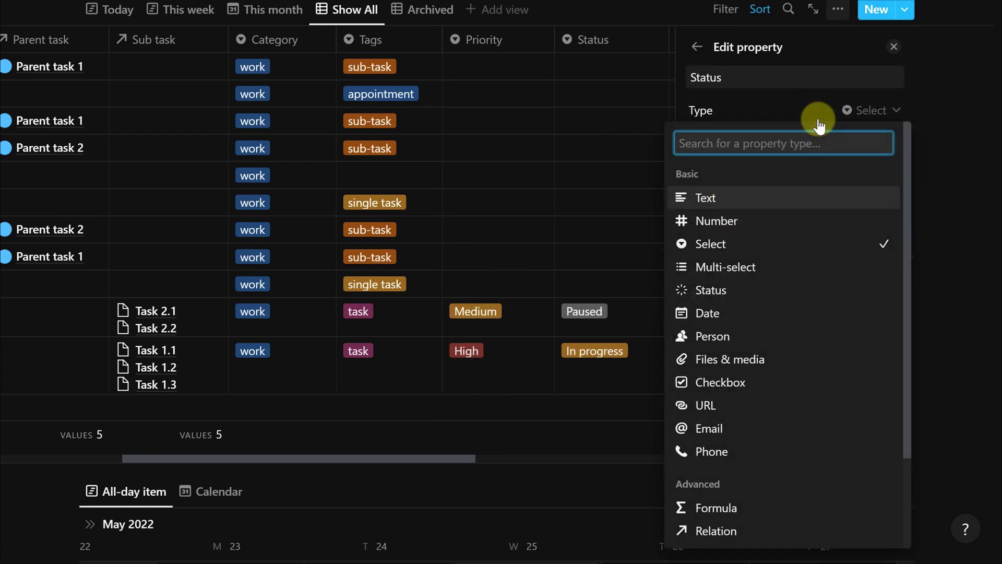
{"action": "left_click", "coordinate": [763, 303]}
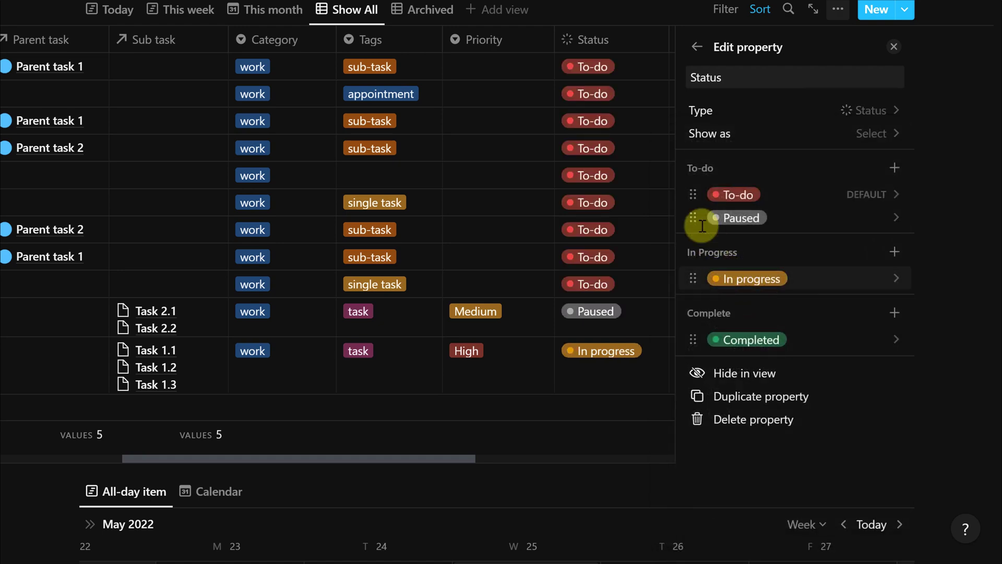
{"action": "left_click_drag", "start_coordinate": [700, 235], "coordinate": [711, 277]}
{"action": "left_click_drag", "start_coordinate": [711, 277], "coordinate": [707, 284]}
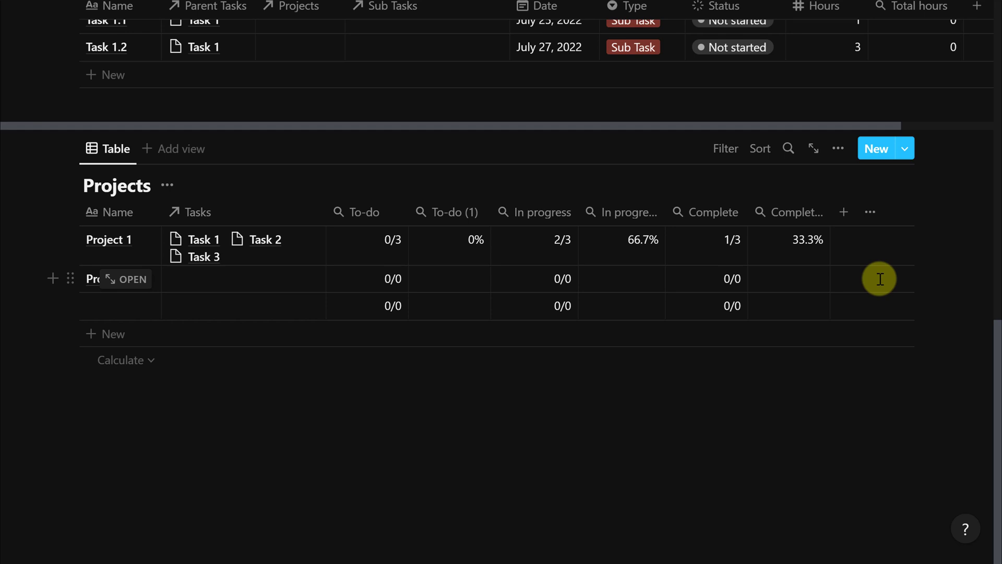
Add a Formula property named "Status-Progress Bar" to the Projects table
{"action": "left_click", "coordinate": [844, 212]}
{"action": "type", "text": "St"}
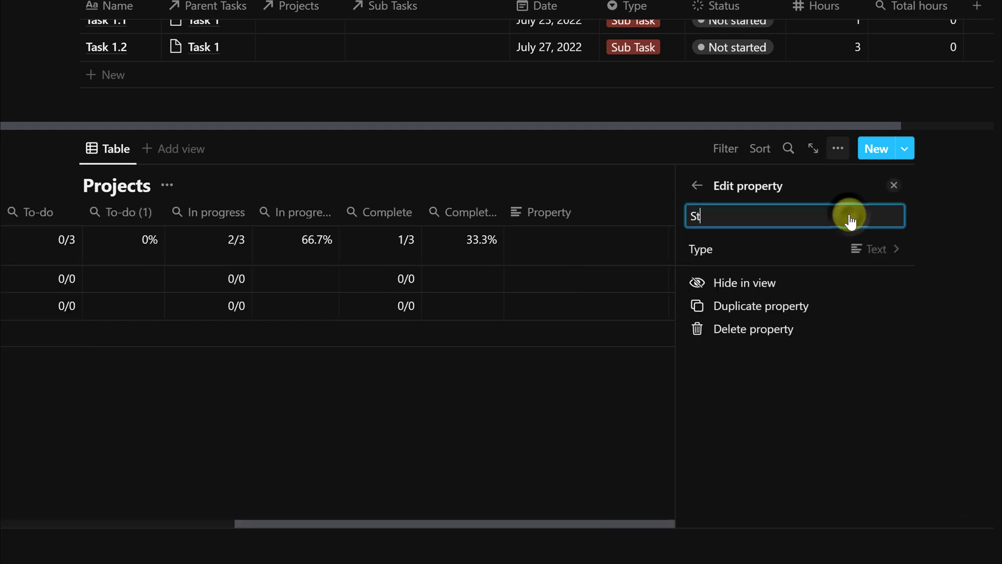
{"action": "type", "text": "atus-Progress Bar"}
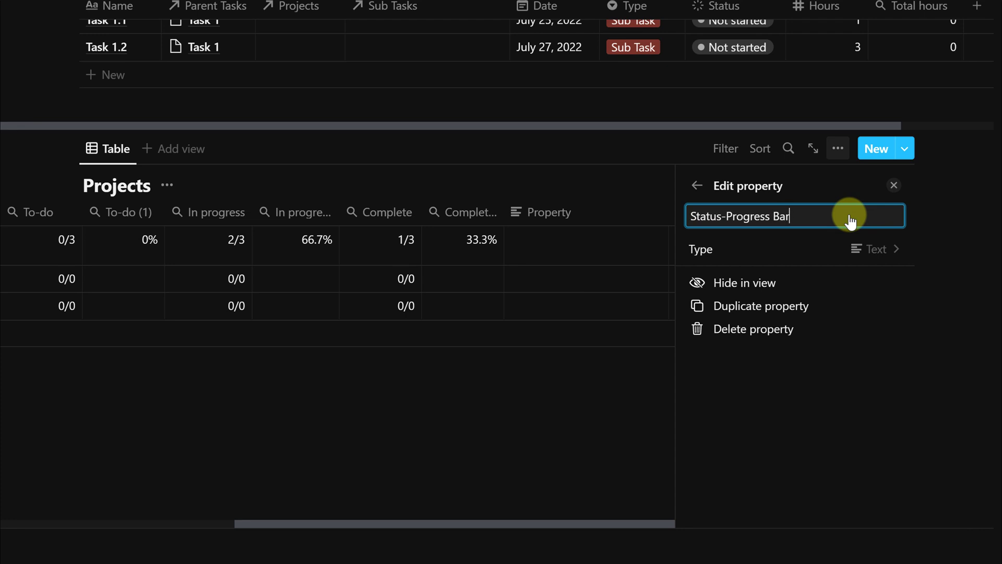
{"action": "left_click", "coordinate": [846, 249]}
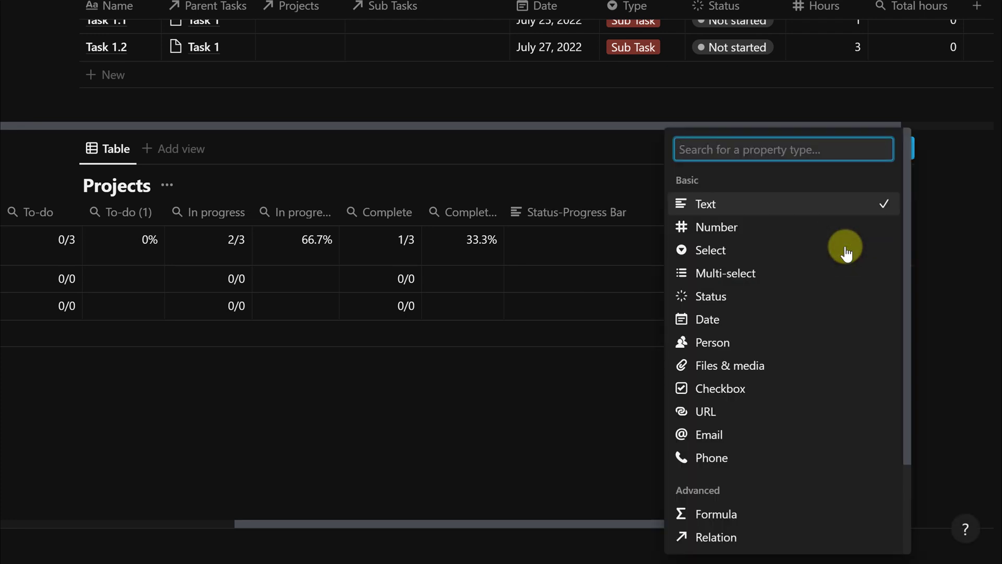
{"action": "left_click", "coordinate": [738, 515]}
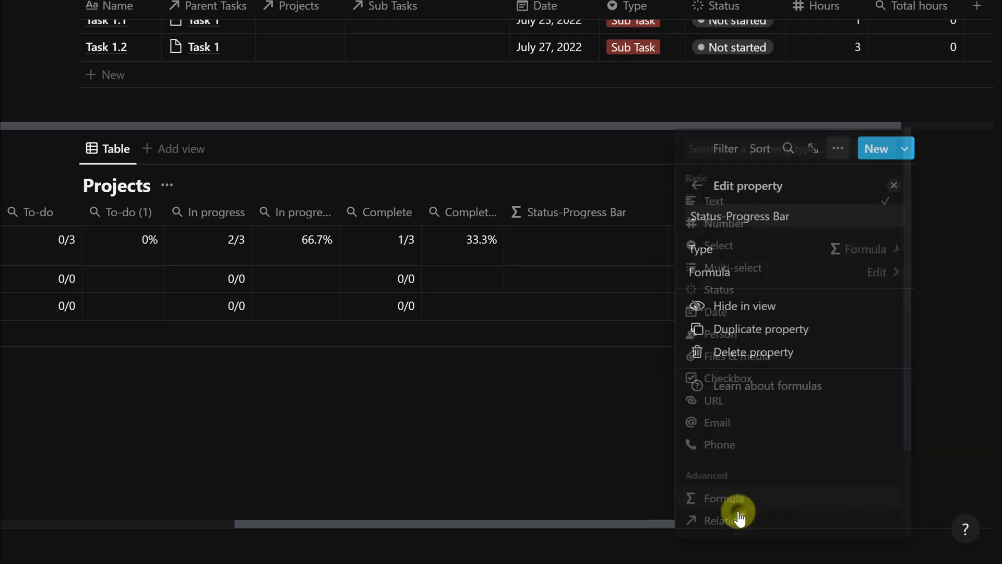
Enter the formula slice("",0,prop("Complete (1)")*10) for the Status-Progress Bar property
{"action": "left_click", "coordinate": [825, 272]}
{"action": "type", "text": "slice"}
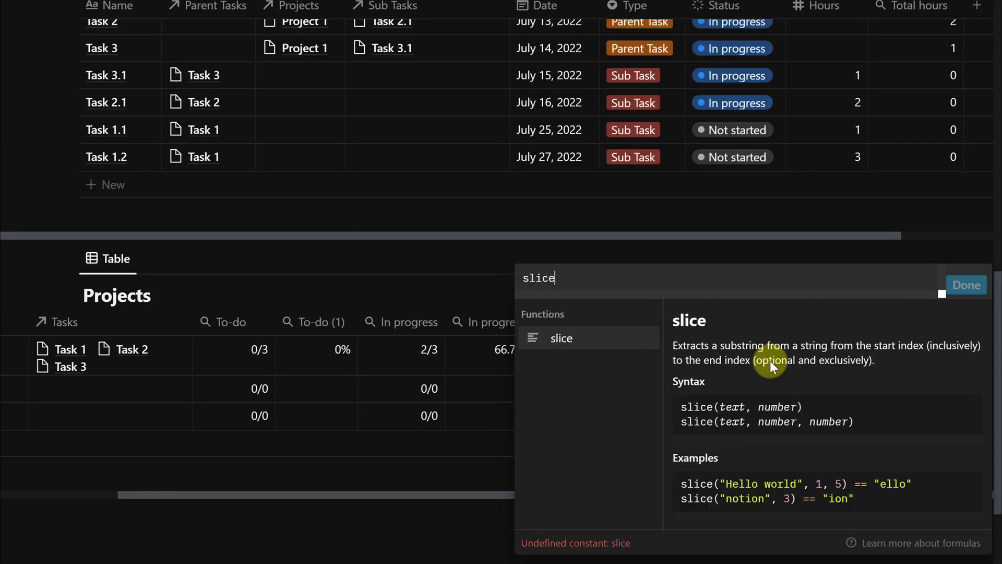
{"action": "type", "text": "("}
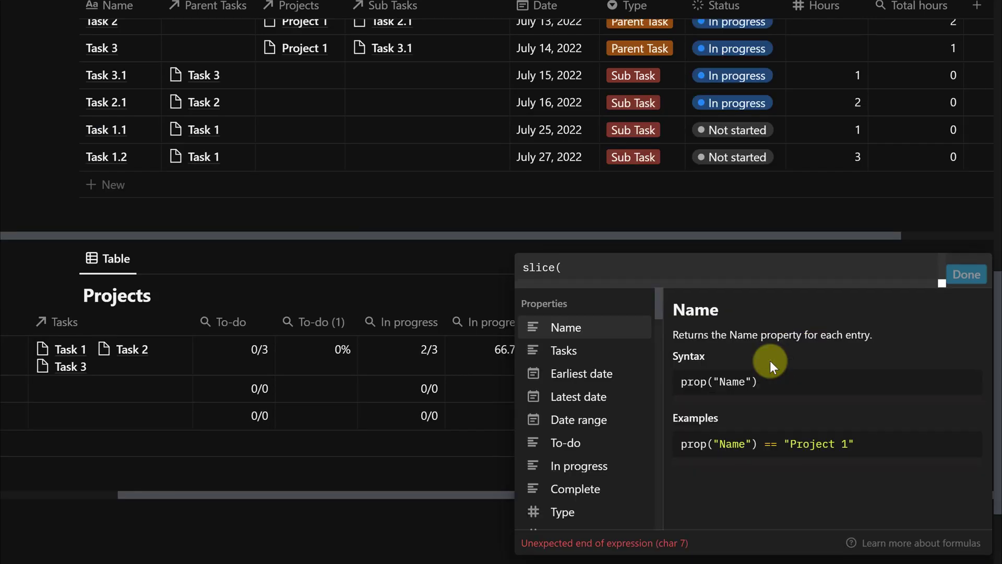
{"action": "left_click", "coordinate": [548, 268]}
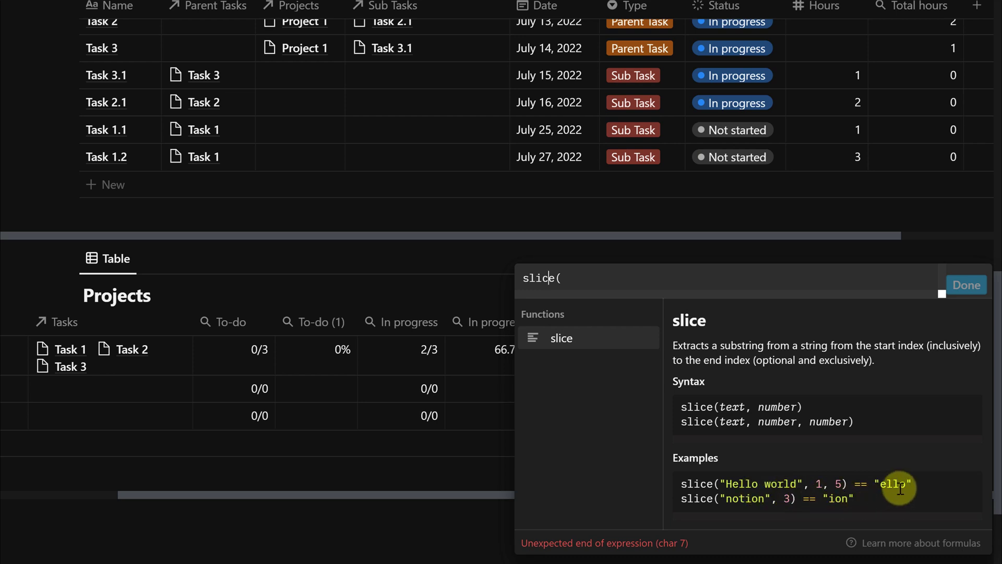
{"action": "left_click", "coordinate": [585, 280]}
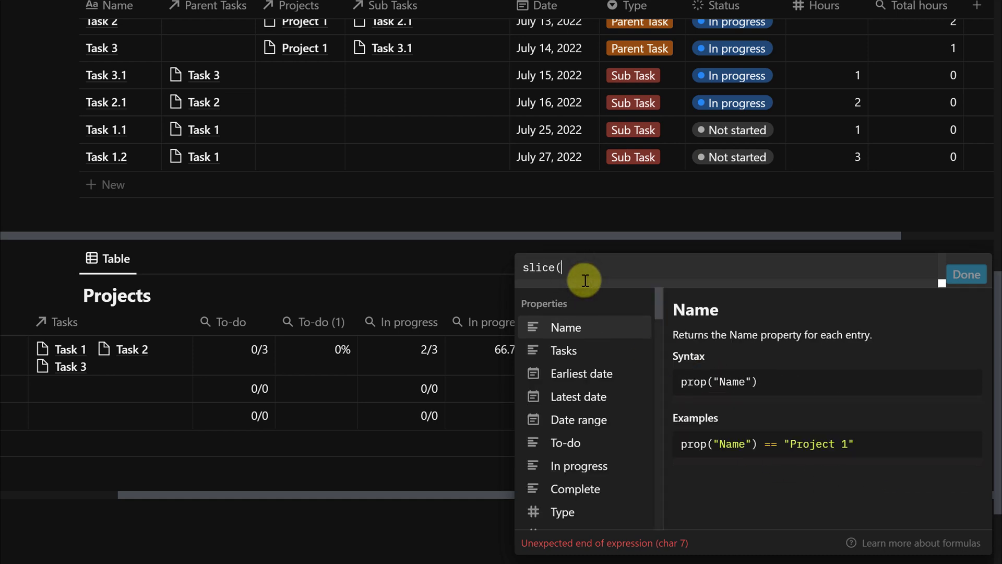
{"action": "type", "text": "\""}
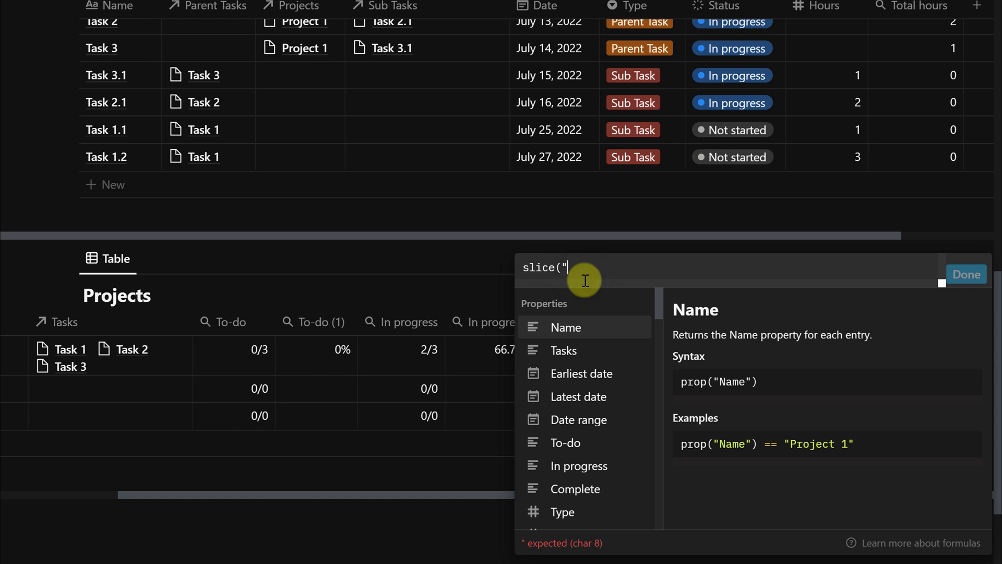
{"action": "type", "text": "\",0,"}
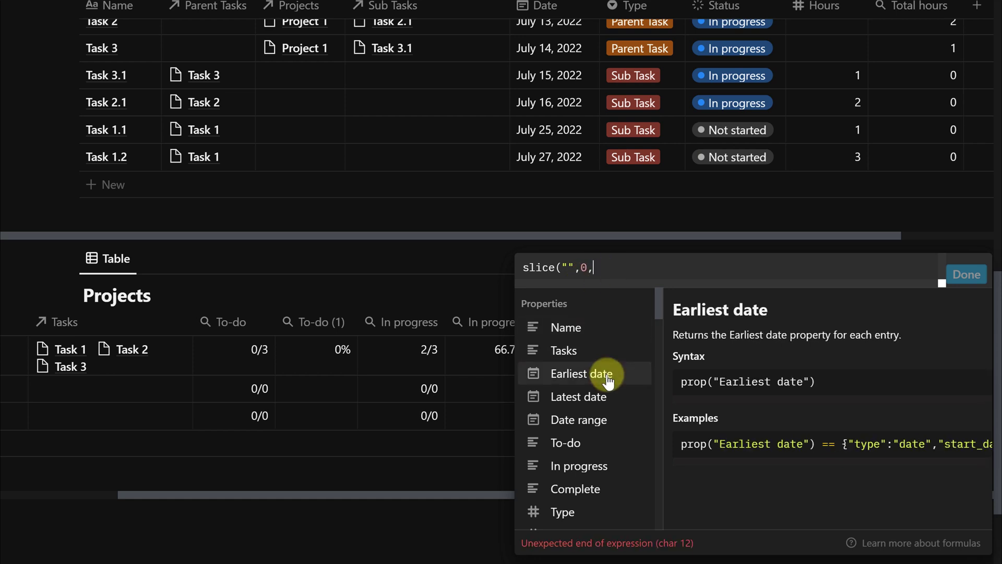
{"action": "scroll", "coordinate": [600, 392], "scroll_direction": "down", "scroll_amount": 2}
{"action": "left_click", "coordinate": [600, 471]}
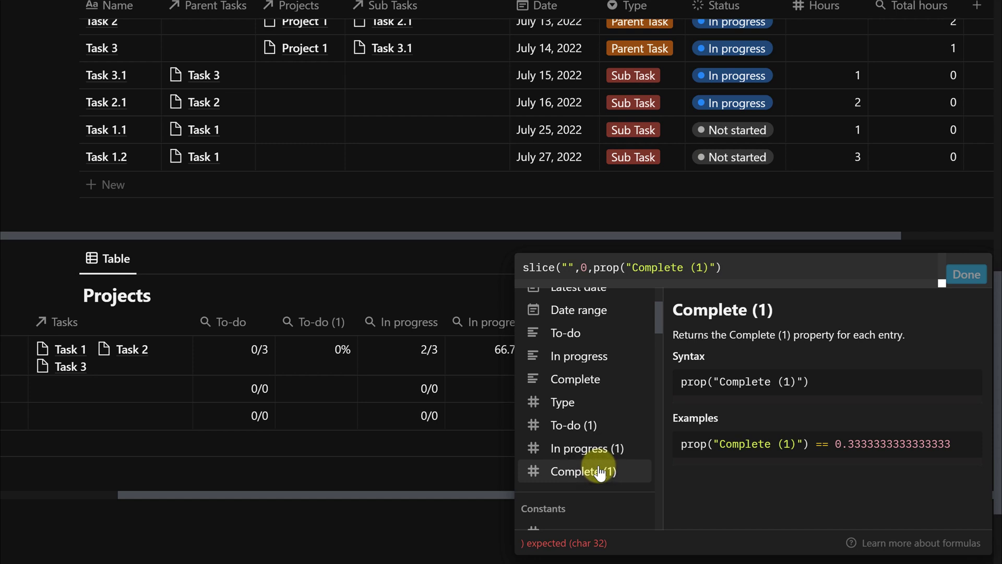
{"action": "type", "text": "*10)"}
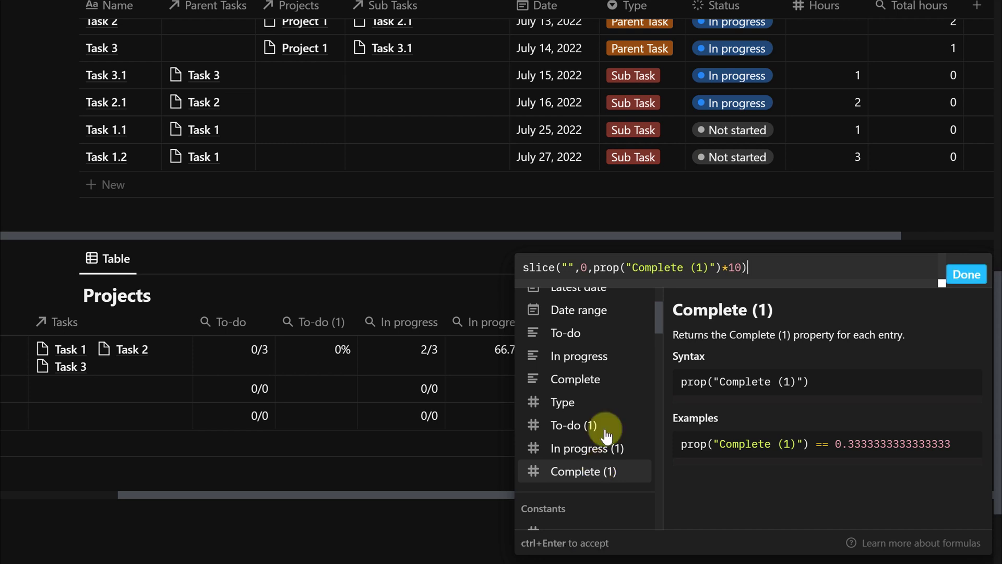
Insert a green check mark emoji on the empty line below the Projects table and copy it
{"action": "left_click", "coordinate": [343, 518]}
{"action": "type", "text": ":check"}
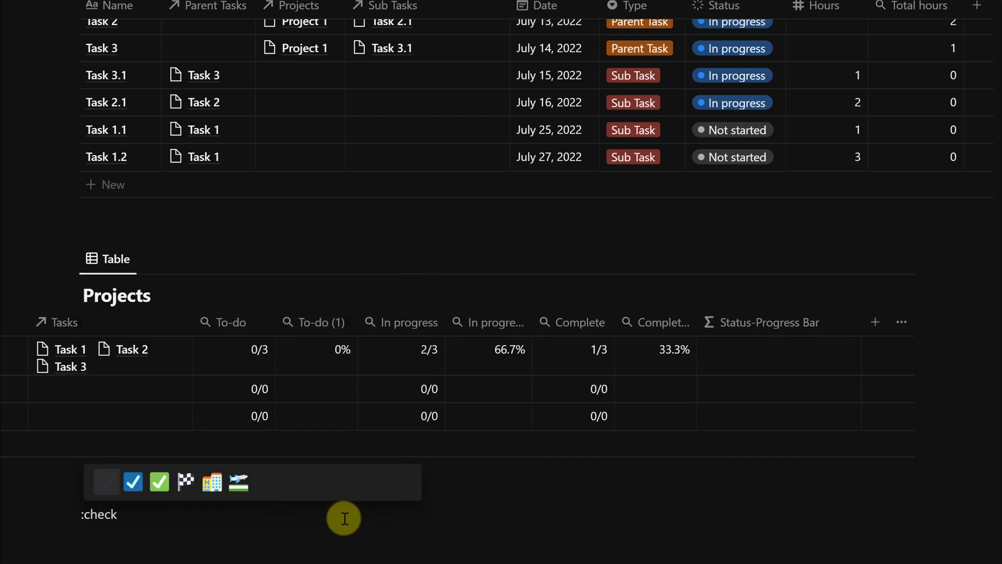
{"action": "left_click", "coordinate": [158, 480]}
{"action": "scroll", "coordinate": [85, 502], "scroll_direction": "down", "scroll_amount": 1}
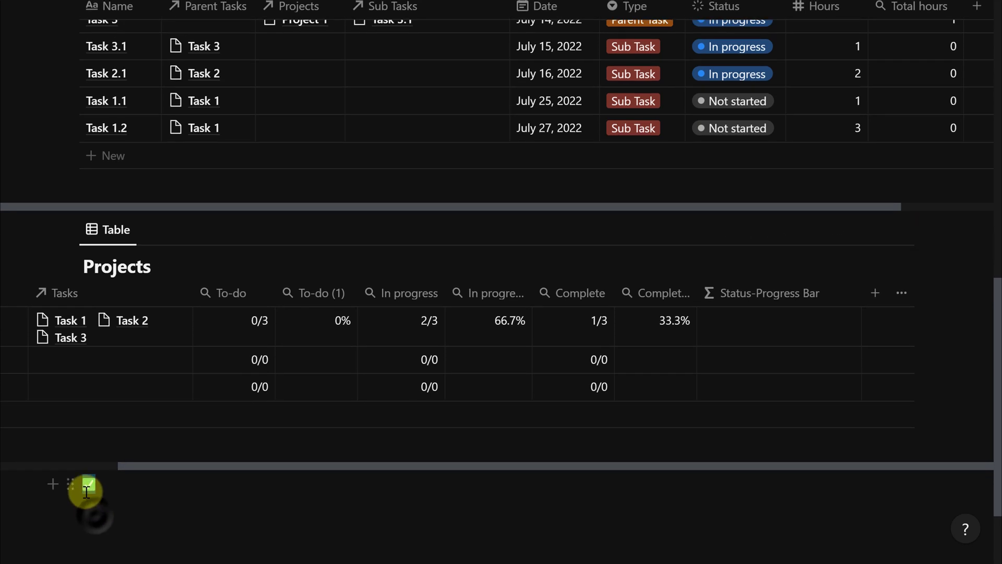
{"action": "left_click_drag", "start_coordinate": [79, 485], "coordinate": [102, 484]}
{"action": "key", "text": "ctrl+c"}
{"action": "left_click", "coordinate": [104, 484]}
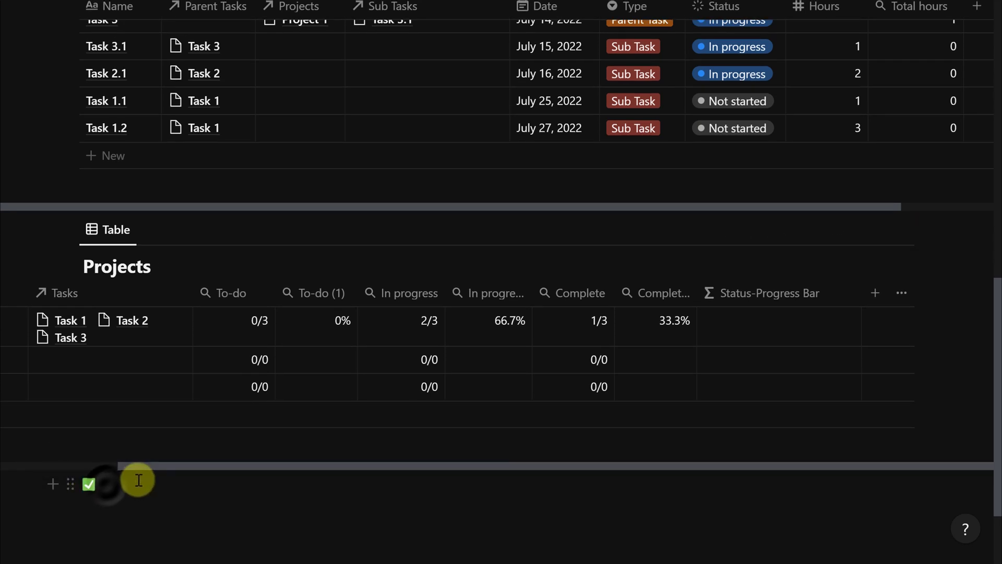
Add a blue play emoji and a white square emoji after the check mark below the Projects table
{"action": "type", "text": ":"}
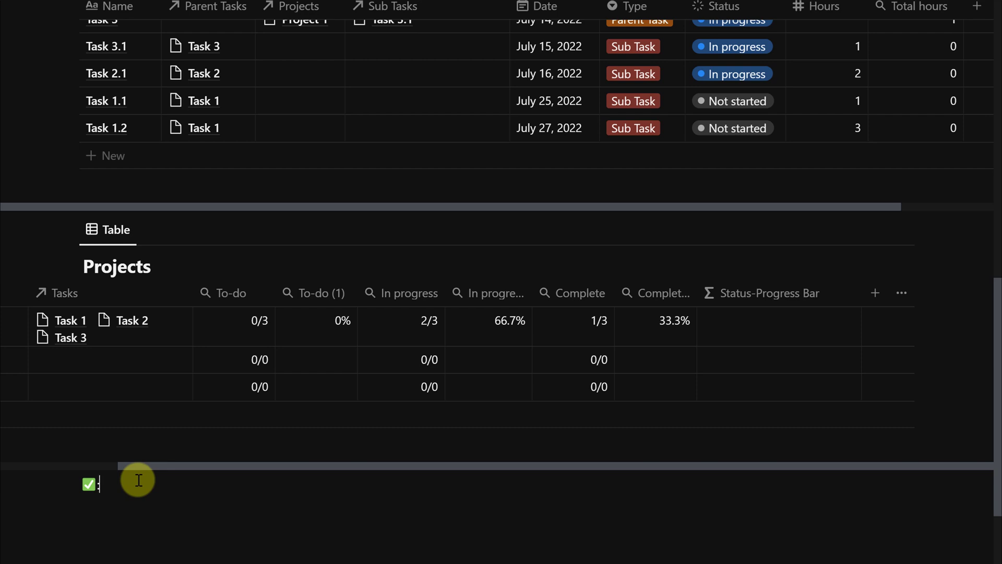
{"action": "type", "text": "play"}
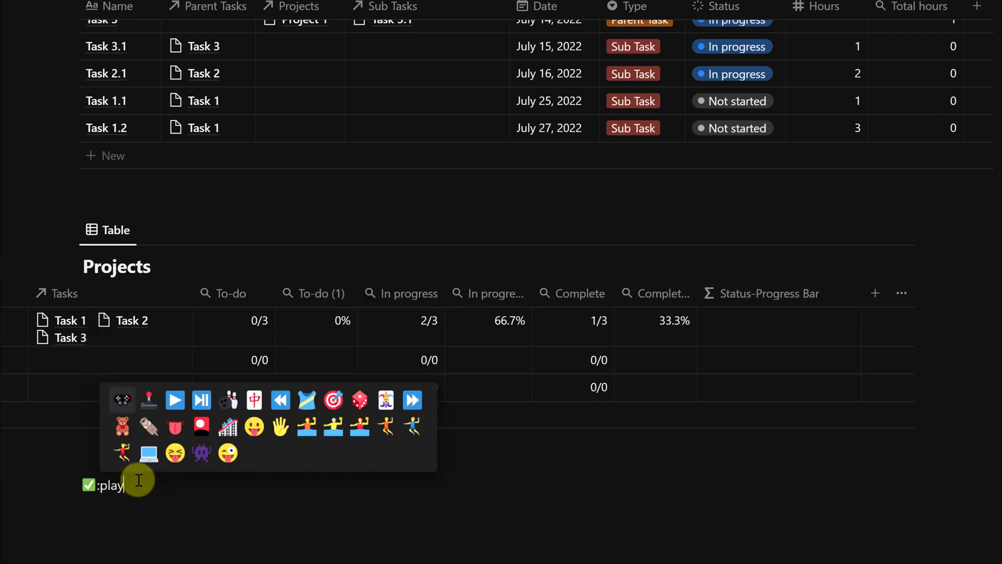
{"action": "left_click", "coordinate": [170, 402]}
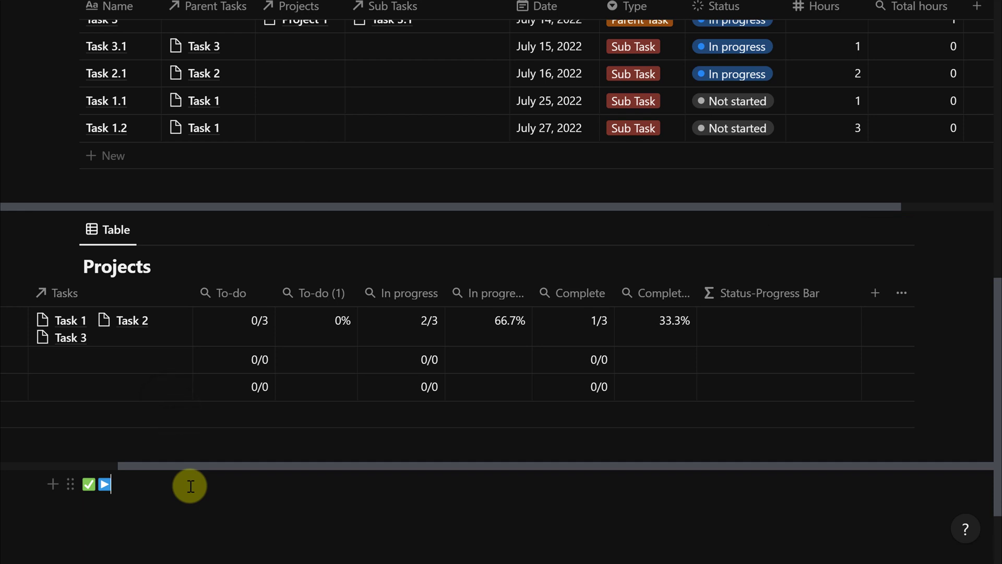
{"action": "type", "text": ":"}
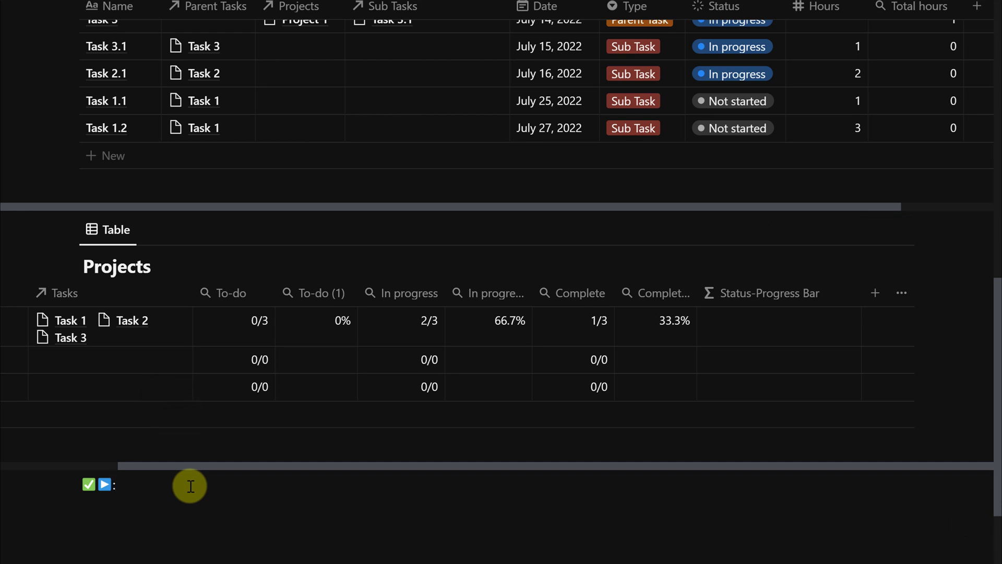
{"action": "type", "text": "squ"}
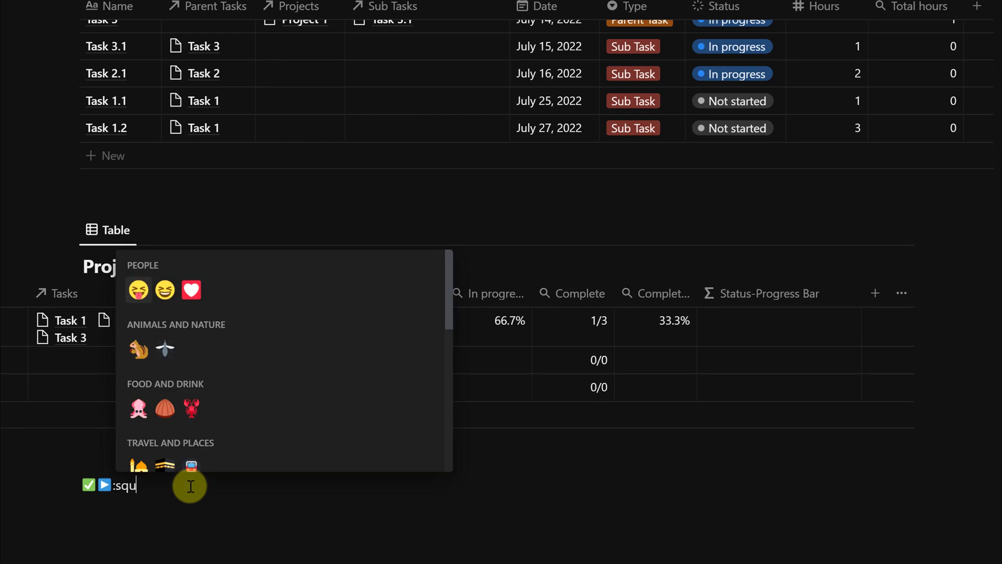
{"action": "type", "text": "are"}
{"action": "left_click", "coordinate": [218, 465]}
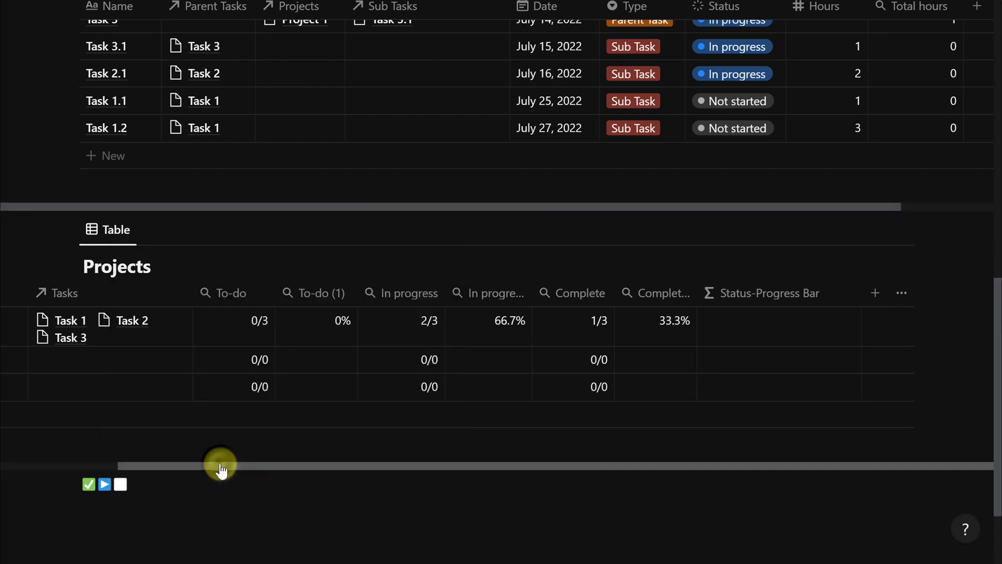
Fill the empty quotes of the Status-Progress Bar's slice formula with ten green check mark emojis and save it
{"action": "triple_click", "coordinate": [88, 485]}
{"action": "left_click", "coordinate": [752, 330]}
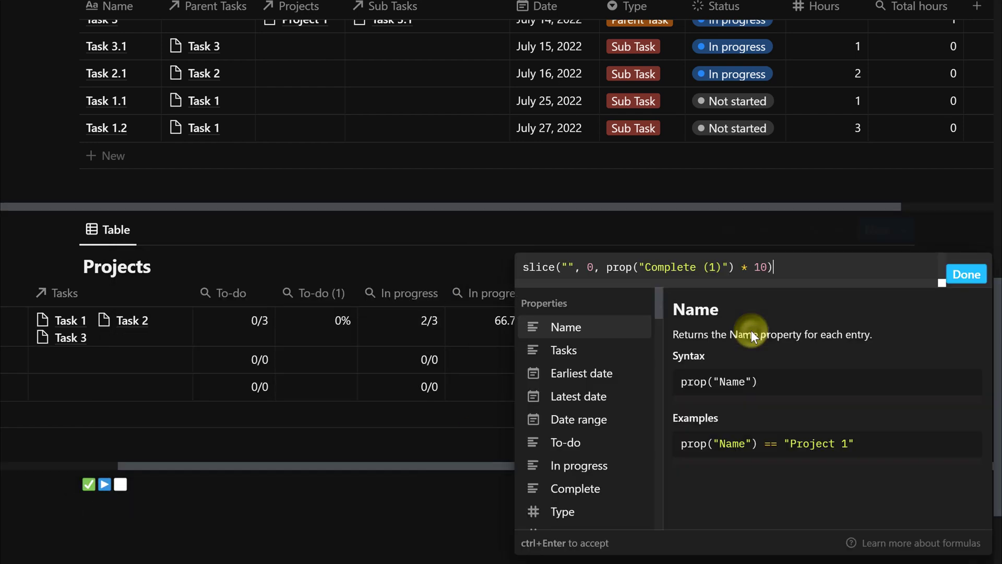
{"action": "left_click", "coordinate": [569, 267]}
{"action": "key", "text": "ctrl+v"}
{"action": "key", "text": "ctrl+v"}
{"action": "key", "text": "ctrl+v"}
{"action": "key", "text": "ctrl+v"}
{"action": "key", "text": "ctrl+v"}
{"action": "key", "text": "ctrl+v"}
{"action": "key", "text": "ctrl+v"}
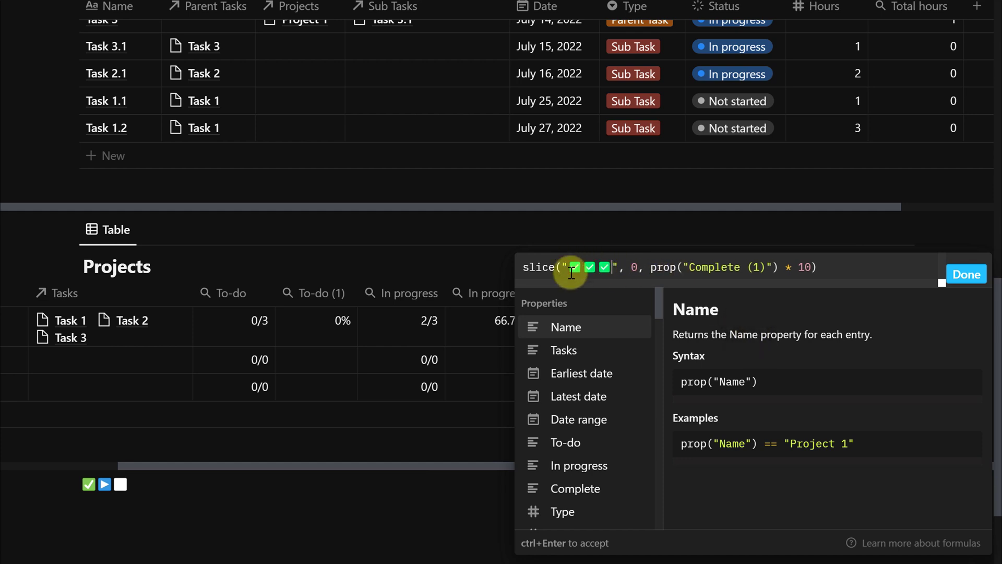
{"action": "key", "text": "ctrl+v"}
{"action": "key", "text": "ctrl+v"}
{"action": "key", "text": "ctrl+v"}
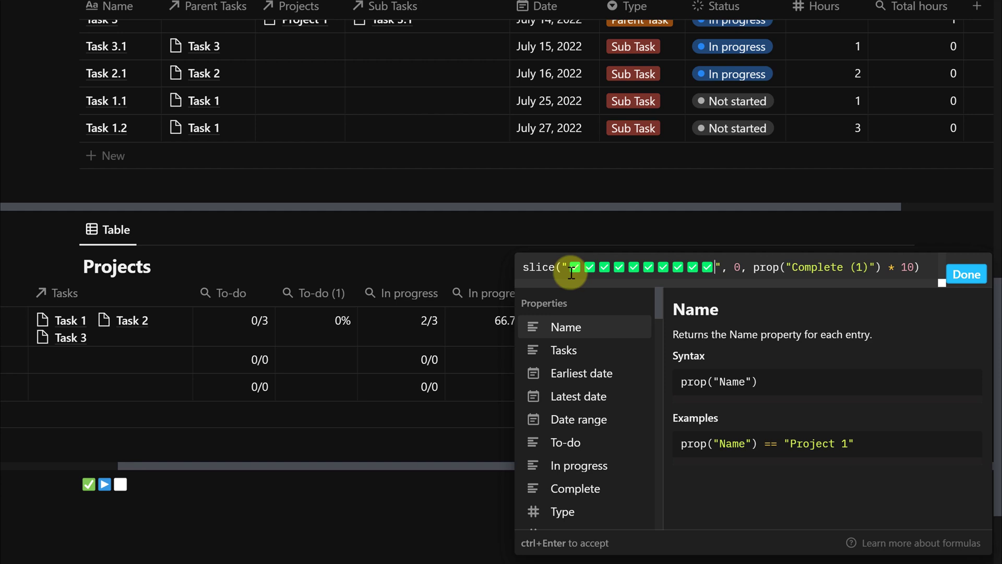
{"action": "left_click", "coordinate": [966, 273]}
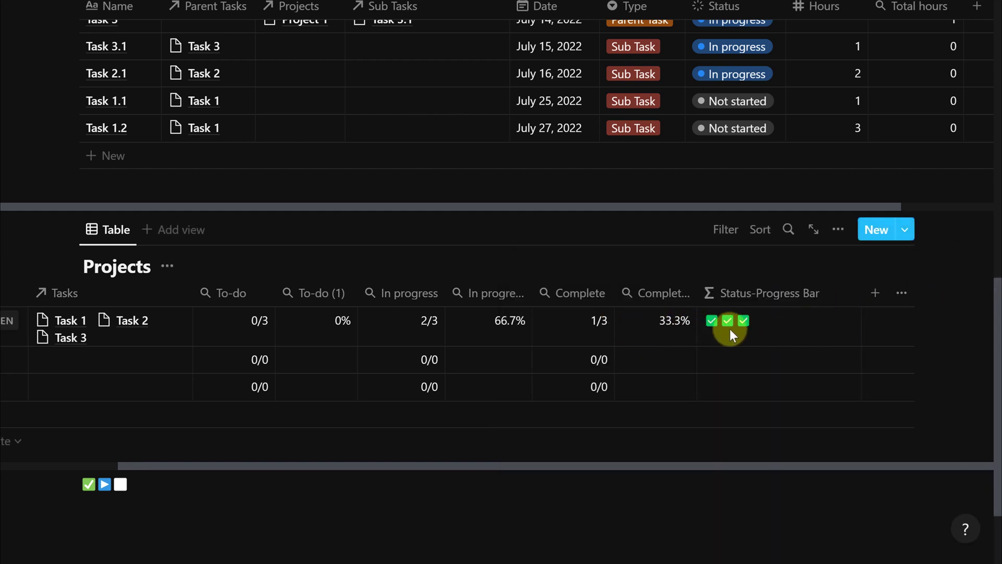
Append a plus sign and a copy of the whole slice expression to the Status-Progress Bar formula
{"action": "left_click", "coordinate": [765, 336]}
{"action": "left_click_drag", "start_coordinate": [921, 268], "coordinate": [521, 264]}
{"action": "key", "text": "ctrl+c"}
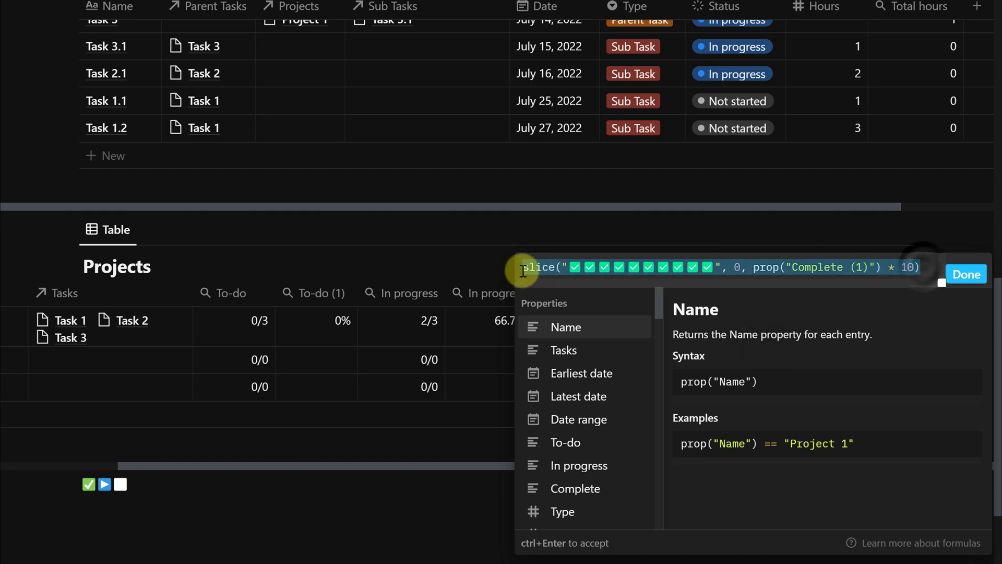
{"action": "left_click", "coordinate": [917, 267]}
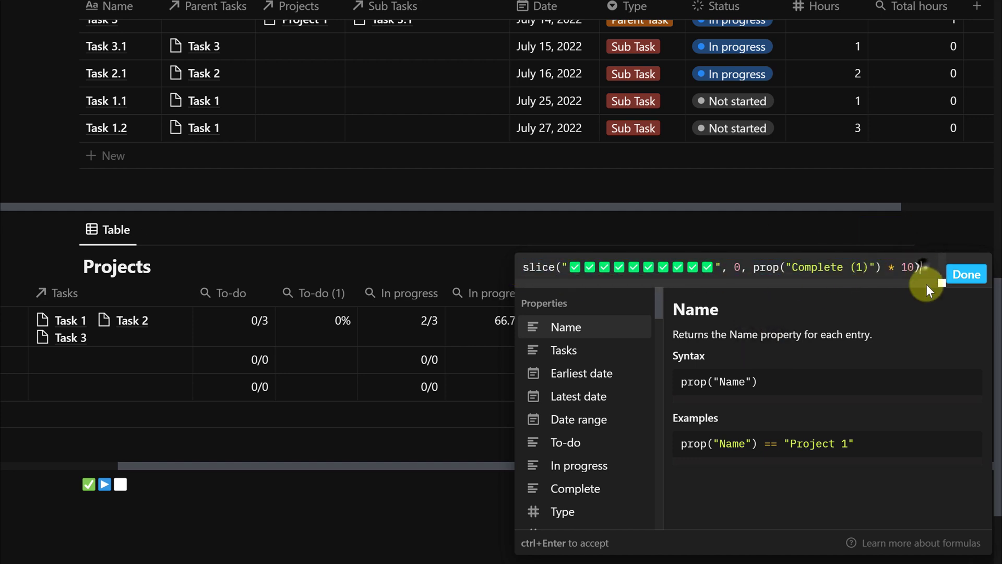
{"action": "type", "text": ")+"}
{"action": "key", "text": "ctrl+v"}
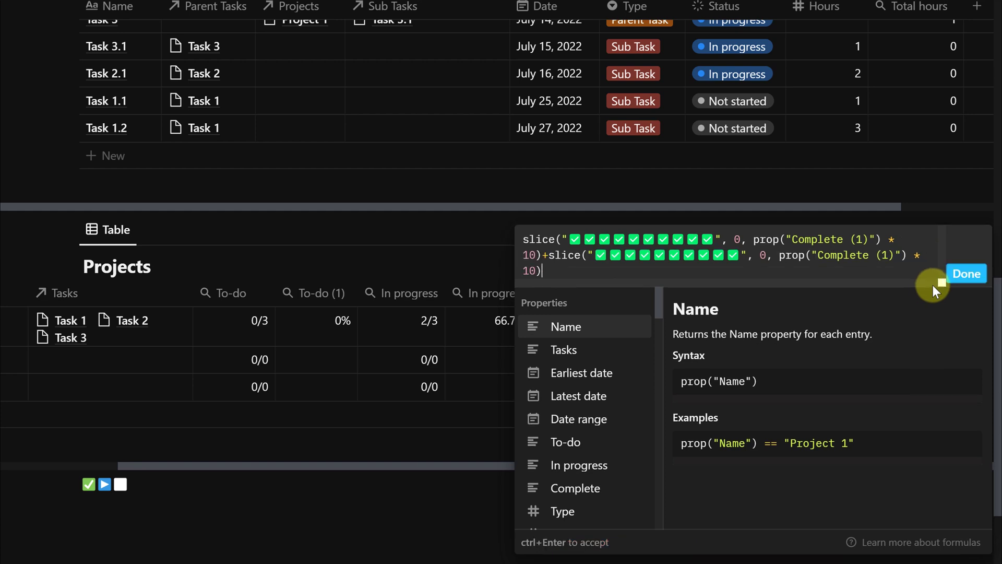
Change the second slice's property reference to "In progress (1)" and save the formula
{"action": "left_click_drag", "start_coordinate": [781, 256], "coordinate": [820, 257]}
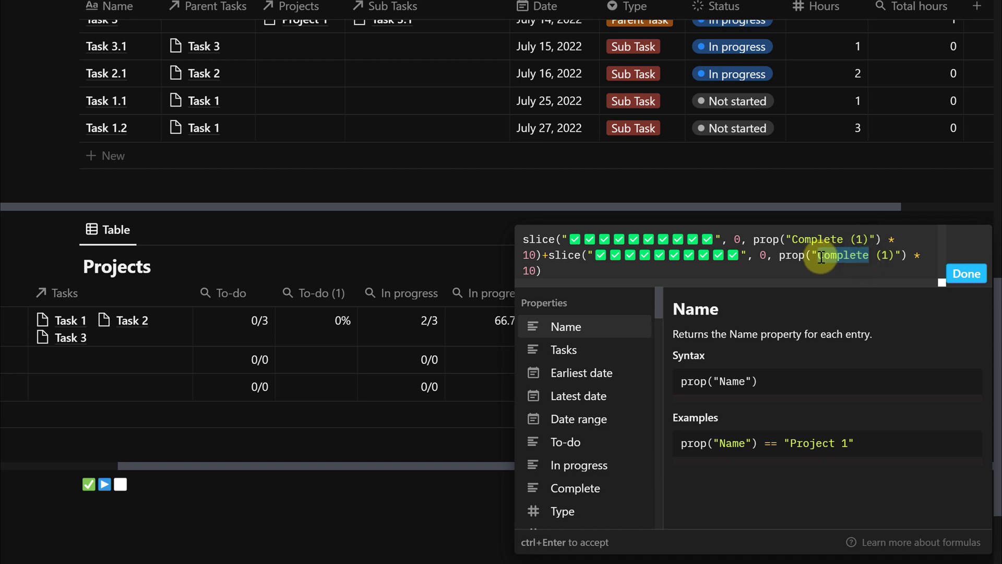
{"action": "type", "text": "In progr"}
{"action": "type", "text": "ess"}
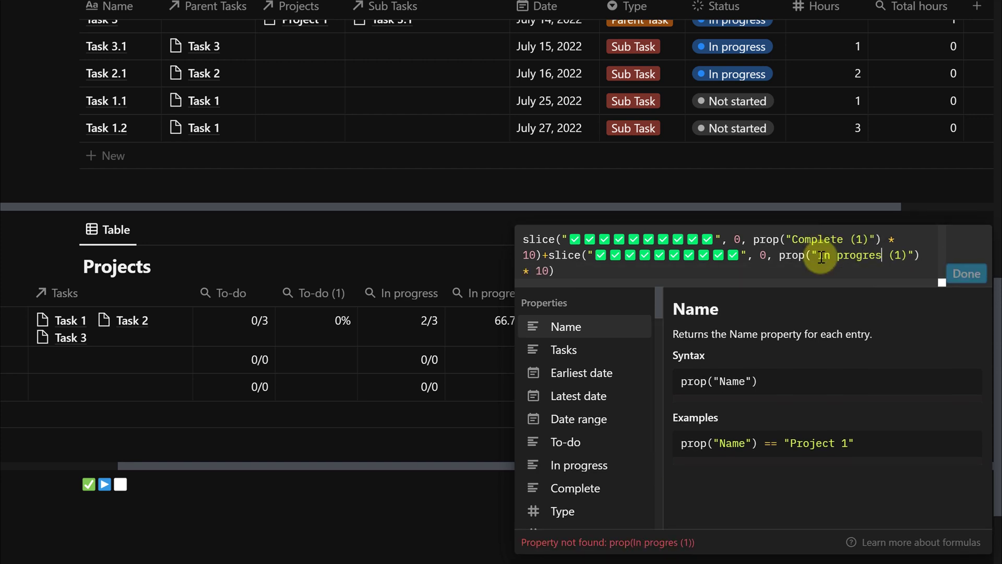
{"action": "left_click", "coordinate": [967, 274]}
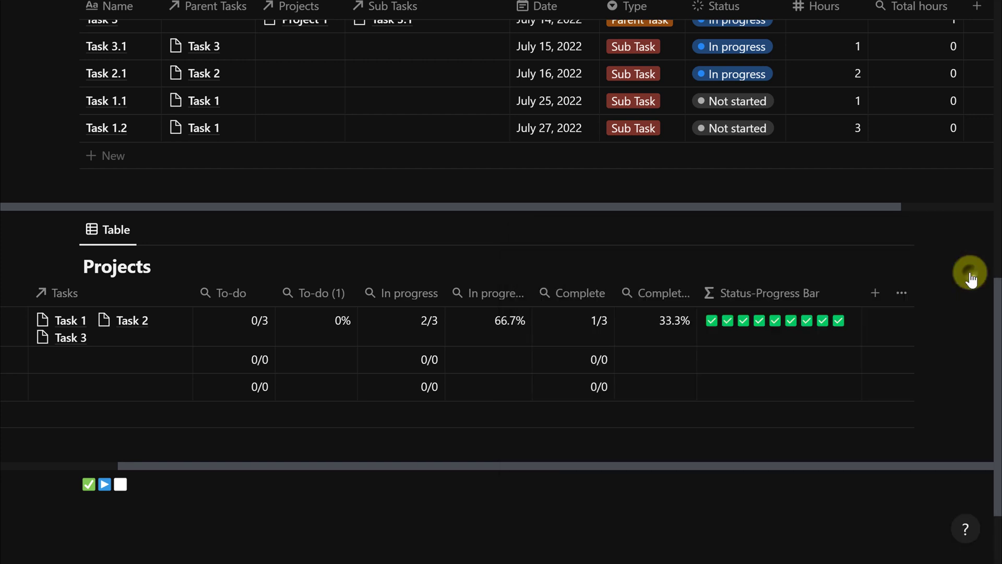
Replace the check marks in the second slice of the Status-Progress Bar formula with ten blue play emojis and save it
{"action": "left_click_drag", "start_coordinate": [111, 486], "coordinate": [102, 487]}
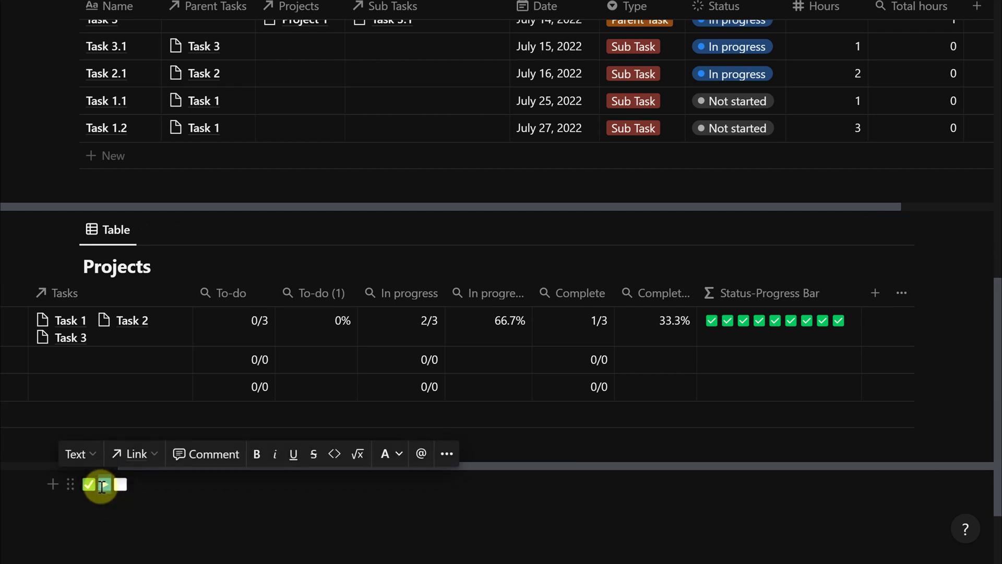
{"action": "left_click", "coordinate": [736, 322]}
{"action": "left_click_drag", "start_coordinate": [585, 262], "coordinate": [723, 256]}
{"action": "key", "text": "ctrl+v"}
{"action": "key", "text": "ctrl+v"}
{"action": "key", "text": "ctrl+v"}
{"action": "key", "text": "ctrl+v"}
{"action": "key", "text": "ctrl+v"}
{"action": "key", "text": "ctrl+v"}
{"action": "key", "text": "ctrl+v"}
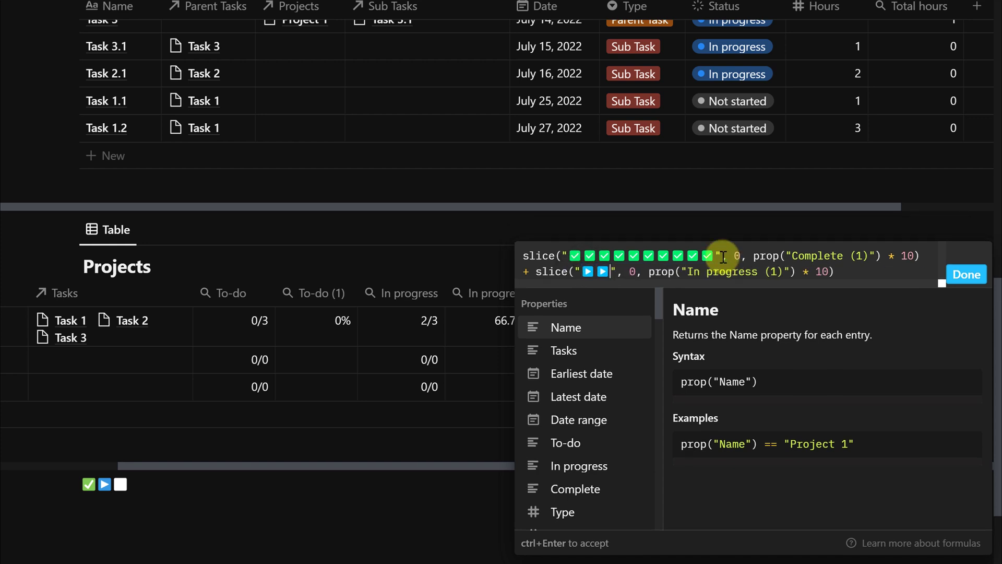
{"action": "key", "text": "ctrl+v"}
{"action": "key", "text": "ctrl+v"}
{"action": "key", "text": "ctrl+v"}
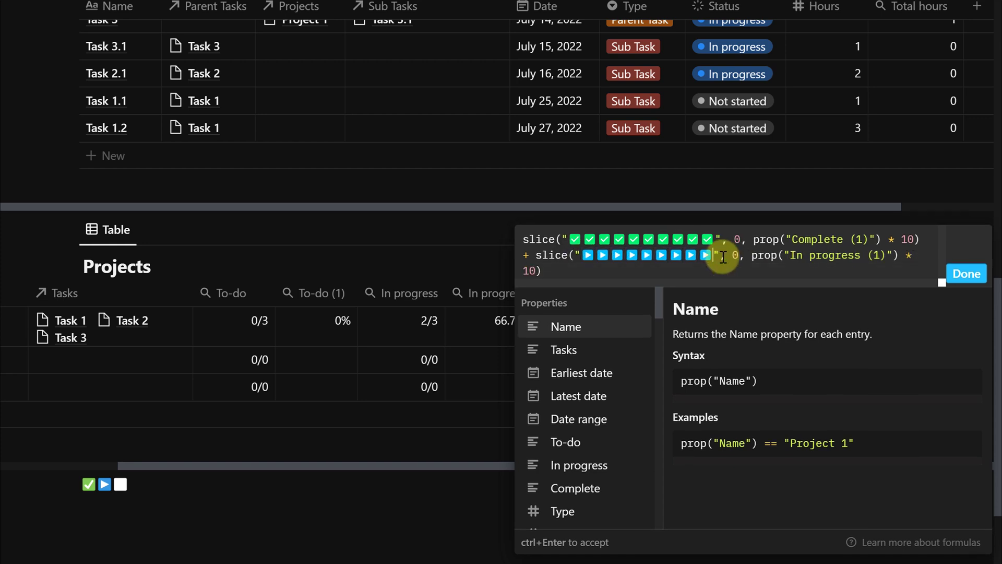
{"action": "left_click", "coordinate": [965, 277]}
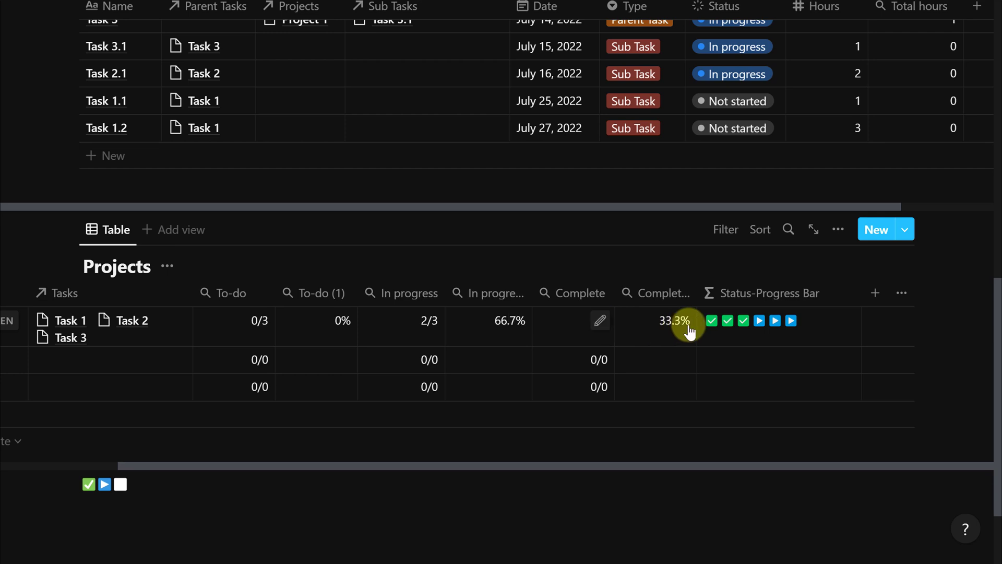
Extend the second slice's end value to 10 * 2, save the formula and widen the Status-Progress Bar column
{"action": "left_click", "coordinate": [764, 326]}
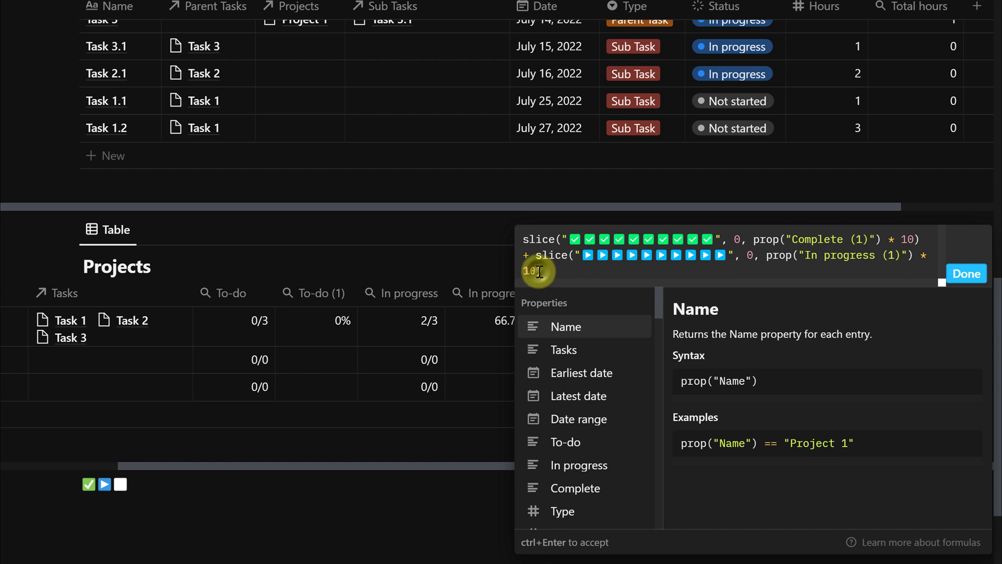
{"action": "left_click", "coordinate": [967, 273]}
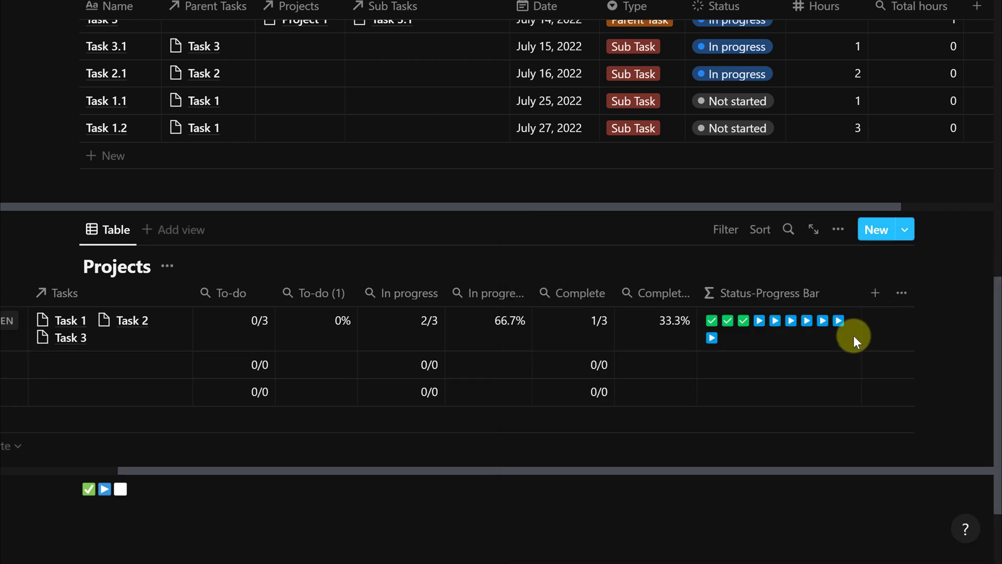
{"action": "left_click_drag", "start_coordinate": [861, 292], "coordinate": [904, 295]}
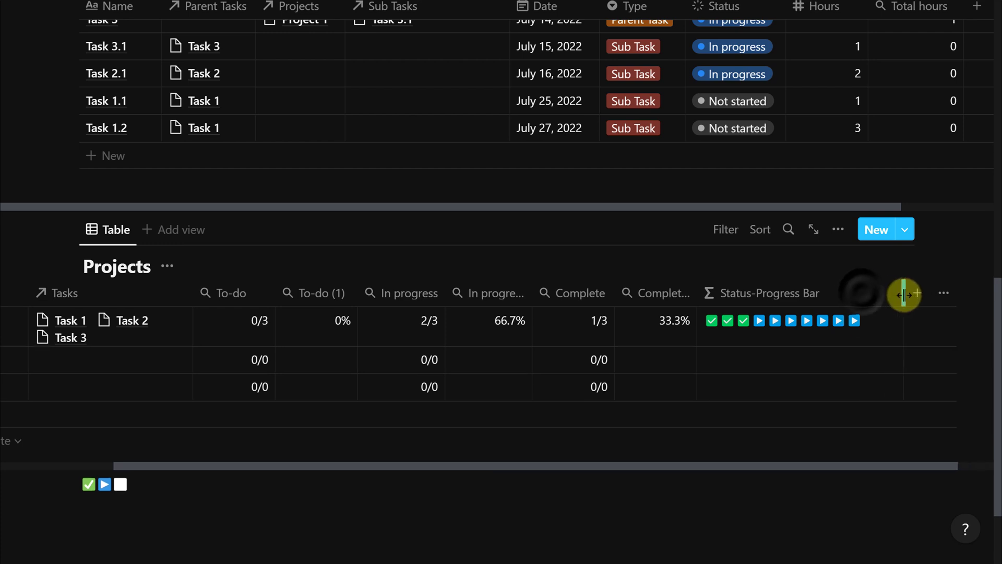
Append a third slice to the Status-Progress Bar formula with ten white square emojis and start index 0
{"action": "double_click", "coordinate": [124, 487]}
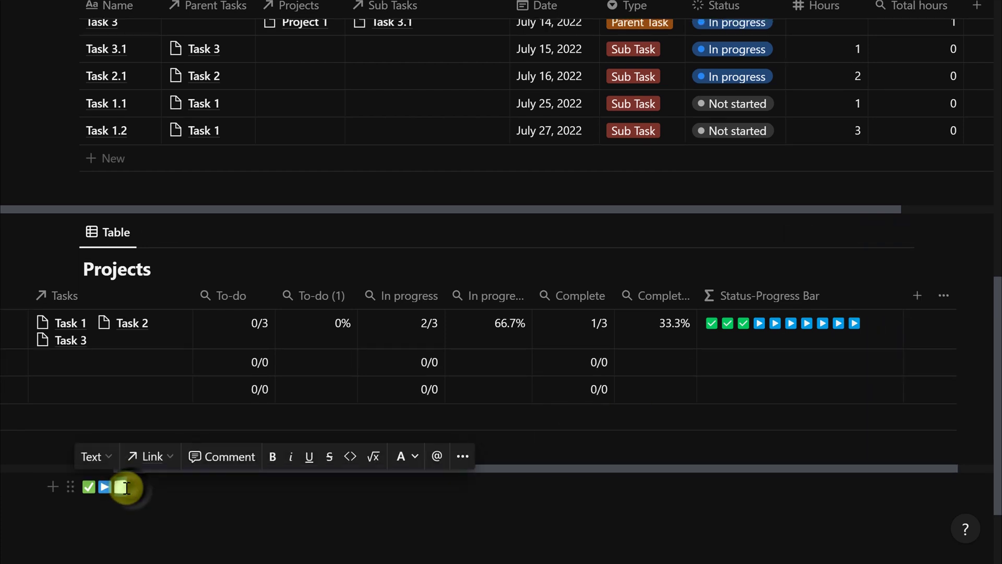
{"action": "left_click", "coordinate": [789, 336]}
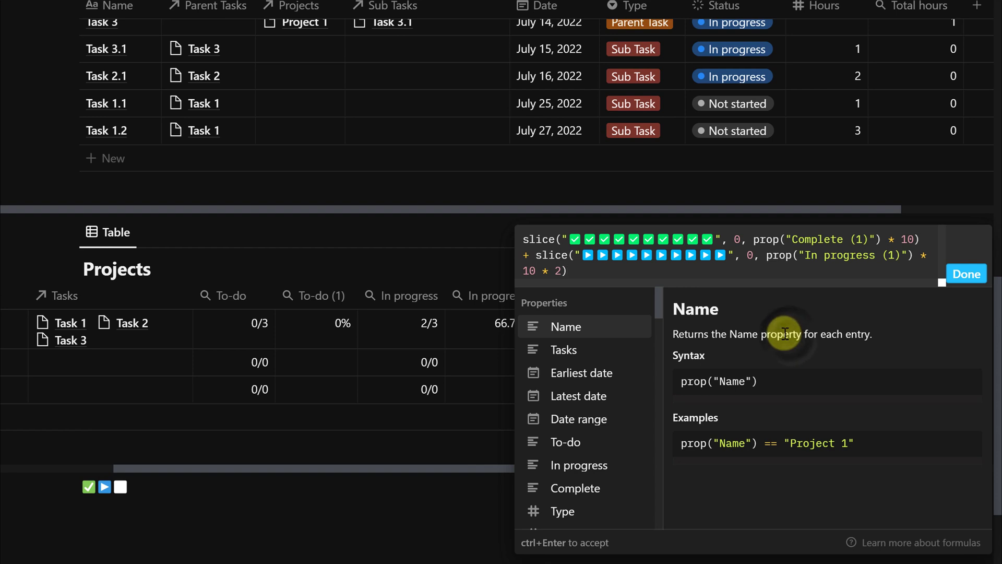
{"action": "type", "text": "+slice"}
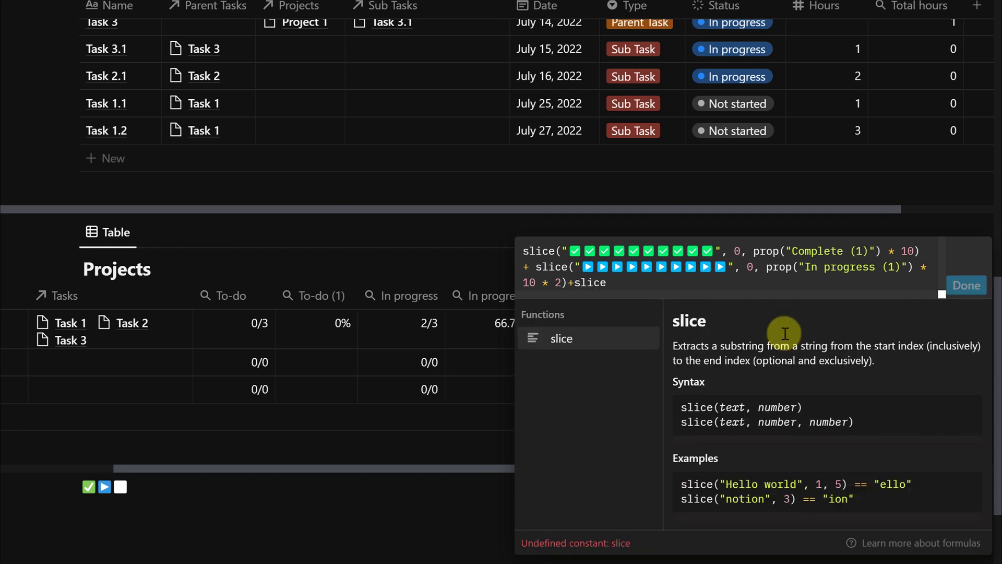
{"action": "type", "text": "(\""}
{"action": "key", "text": "ctrl+v"}
{"action": "key", "text": "ctrl+v"}
{"action": "key", "text": "ctrl+v"}
{"action": "key", "text": "ctrl+v"}
{"action": "key", "text": "ctrl+v"}
{"action": "key", "text": "ctrl+v"}
{"action": "key", "text": "ctrl+v"}
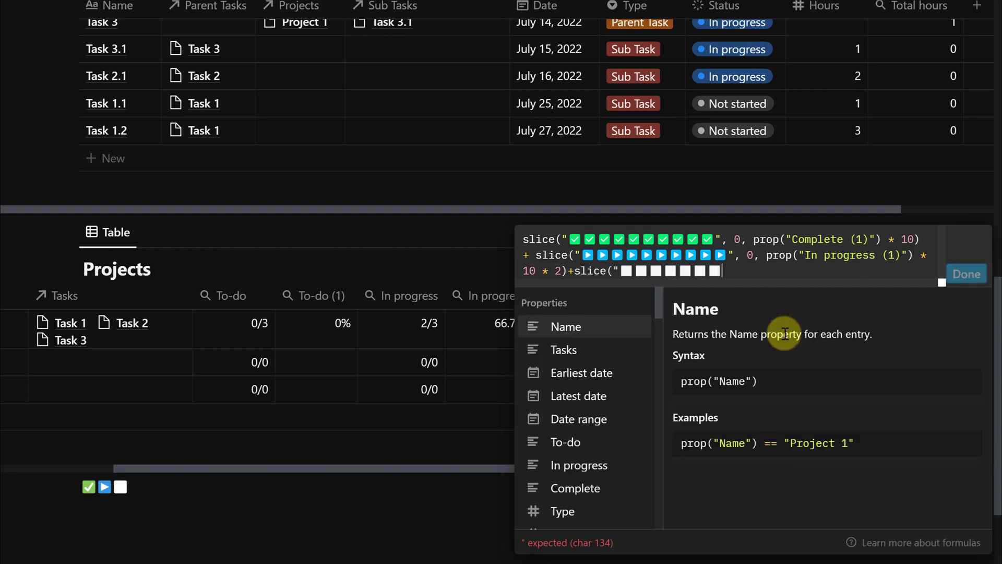
{"action": "key", "text": "ctrl+v"}
{"action": "key", "text": "ctrl+v"}
{"action": "key", "text": "ctrl+v"}
{"action": "type", "text": "\",0"}
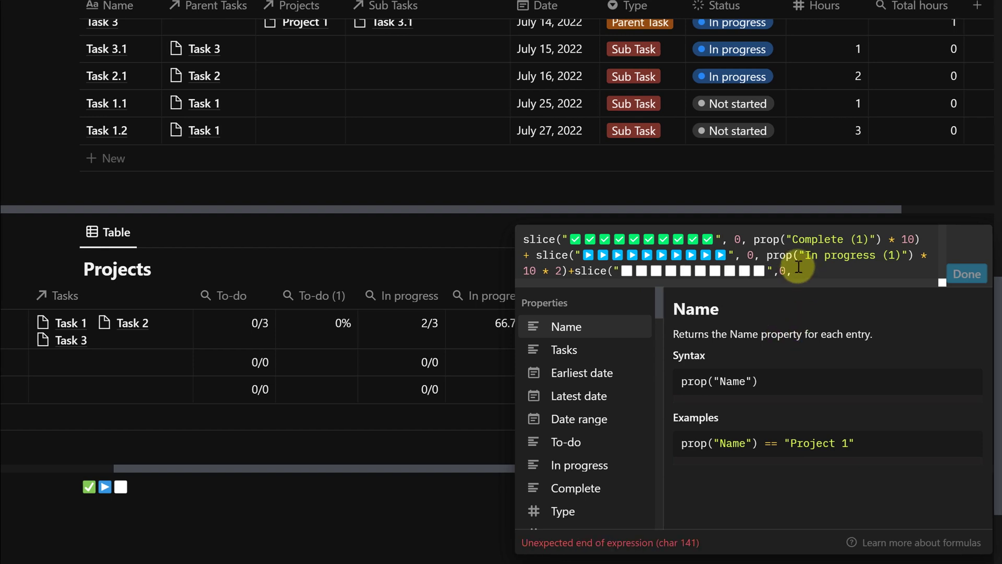
Begin the third slice's end value with 10 minus prop("Complete (1)") * 10, followed by another minus sign
{"action": "type", "text": "10-"}
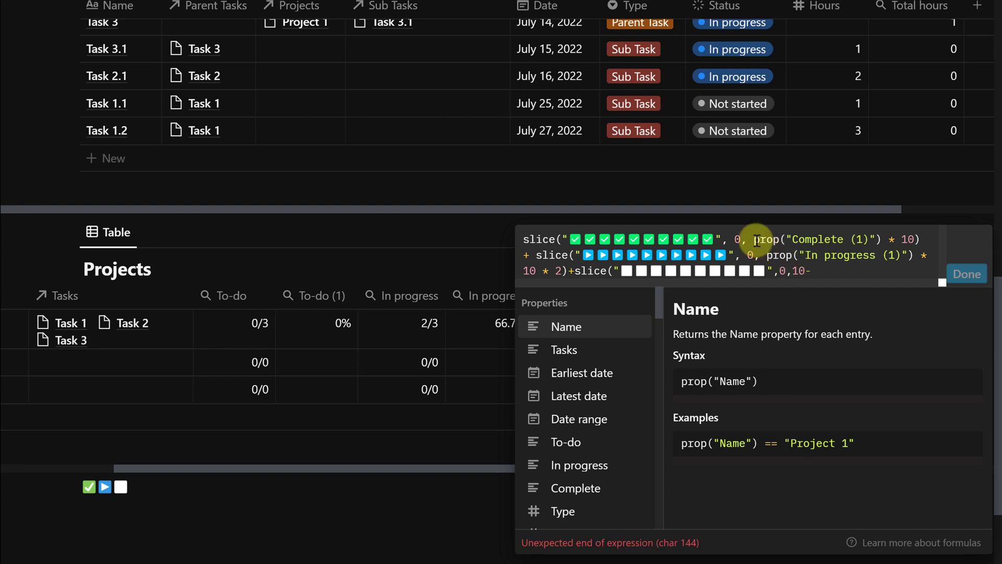
{"action": "left_click_drag", "start_coordinate": [753, 239], "coordinate": [915, 241]}
{"action": "key", "text": "ctrl+c"}
{"action": "left_click", "coordinate": [857, 268]}
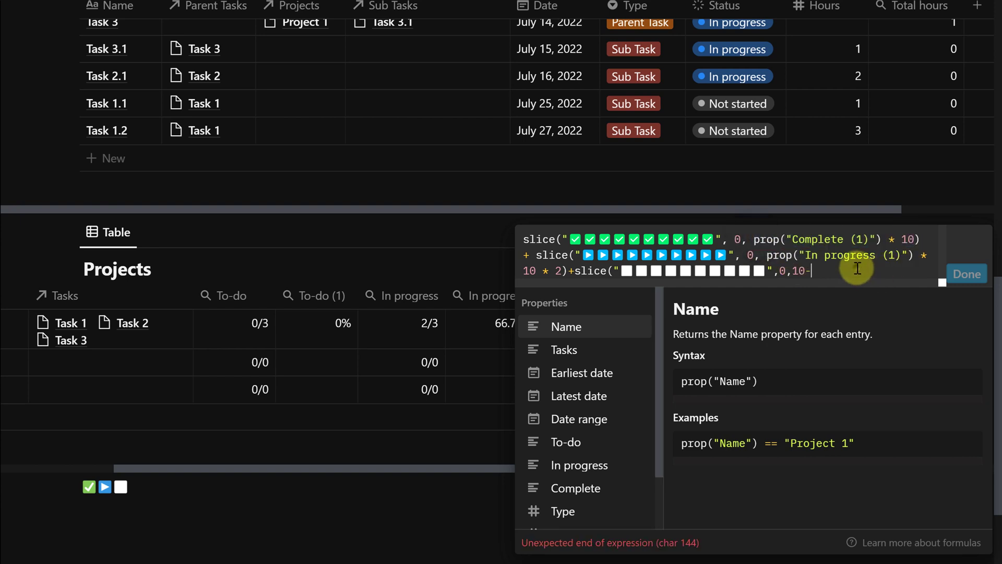
{"action": "key", "text": "ctrl+v"}
{"action": "type", "text": "-"}
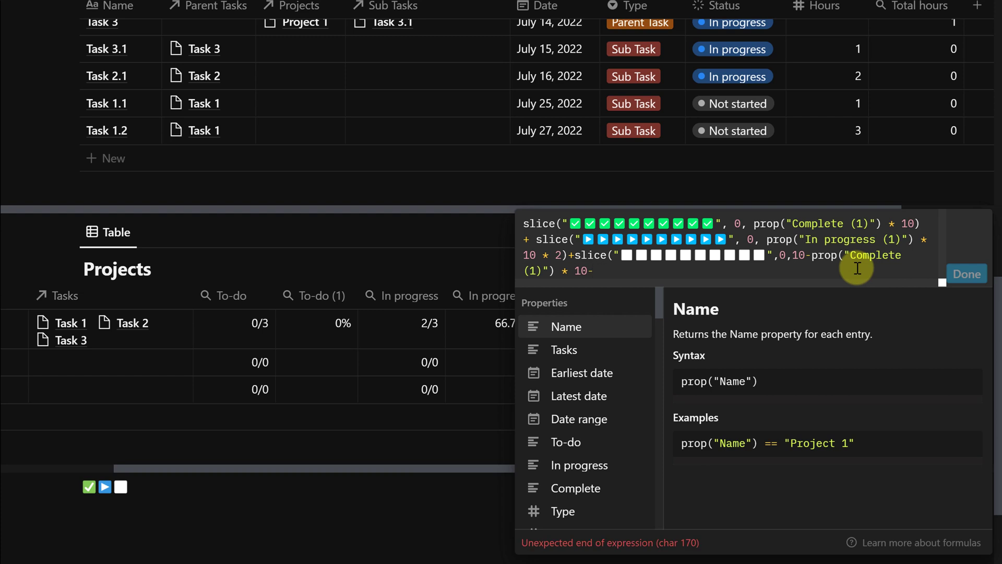
Complete the third slice's end value with a copy of prop("In progress (1)") * 10, close the parenthesis and save the formula
{"action": "left_click_drag", "start_coordinate": [767, 240], "coordinate": [539, 256]}
{"action": "left_click", "coordinate": [641, 267]}
{"action": "key", "text": "ctrl+v"}
{"action": "type", "text": ")"}
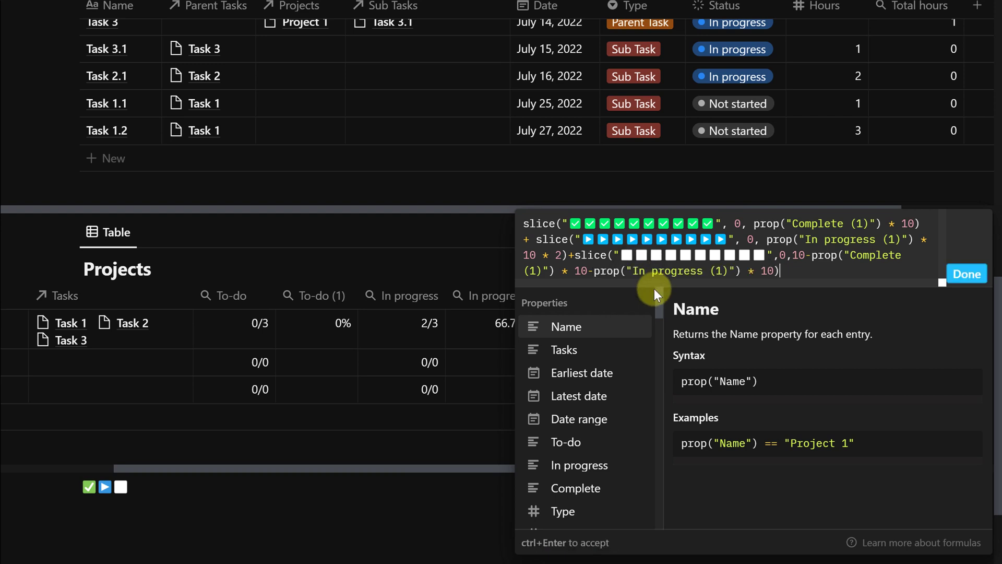
{"action": "left_click", "coordinate": [966, 274]}
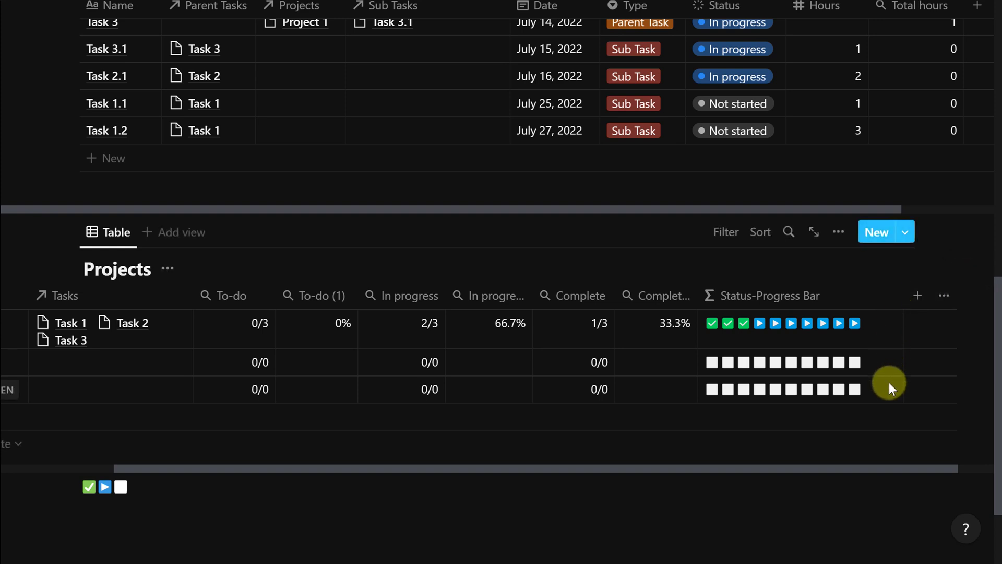
Append a quoted space and format(prop("Complete (1)")*100) to the Status-Progress Bar formula, joined with plus signs
{"action": "left_click", "coordinate": [872, 337]}
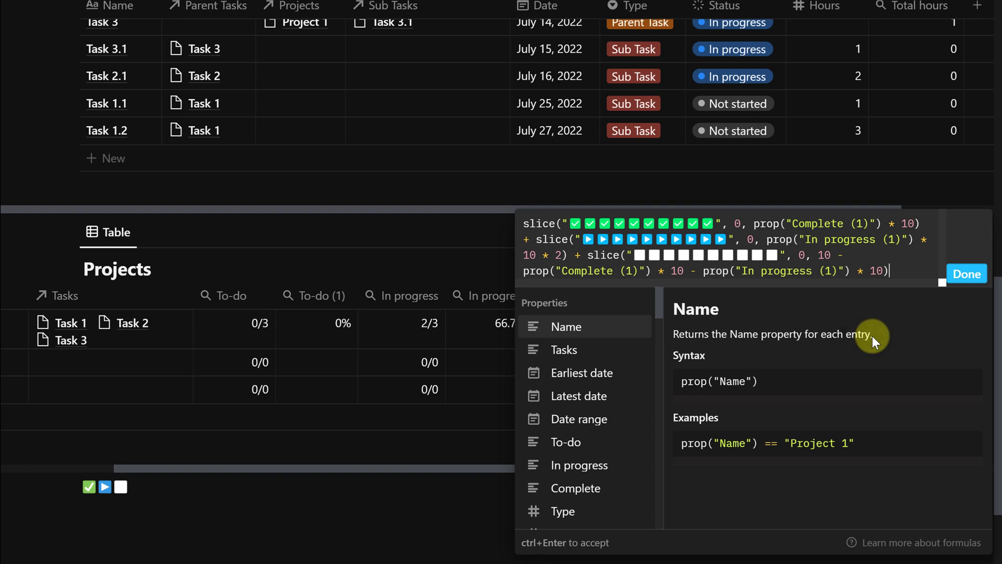
{"action": "type", "text": "+ "}
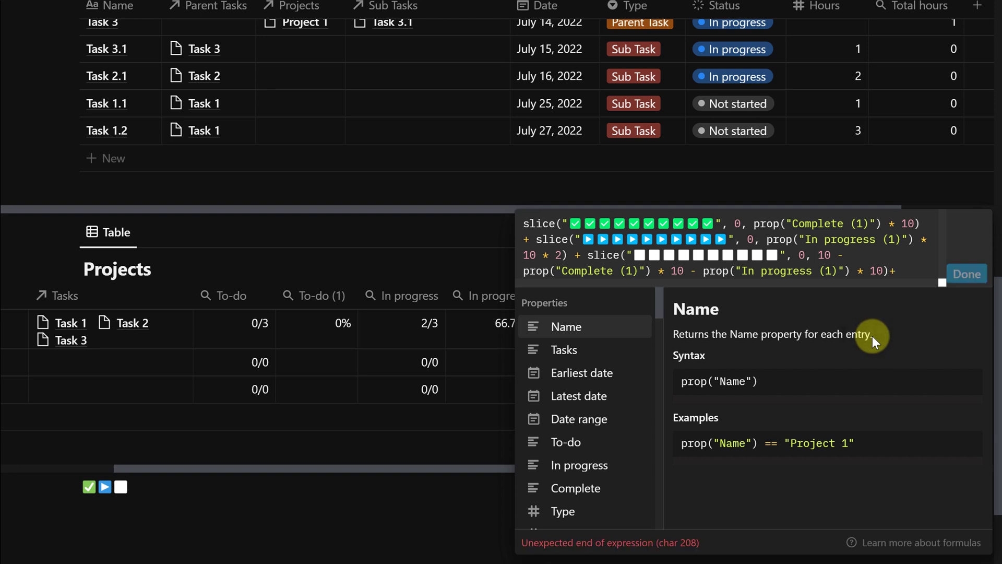
{"action": "type", "text": "\" \" "}
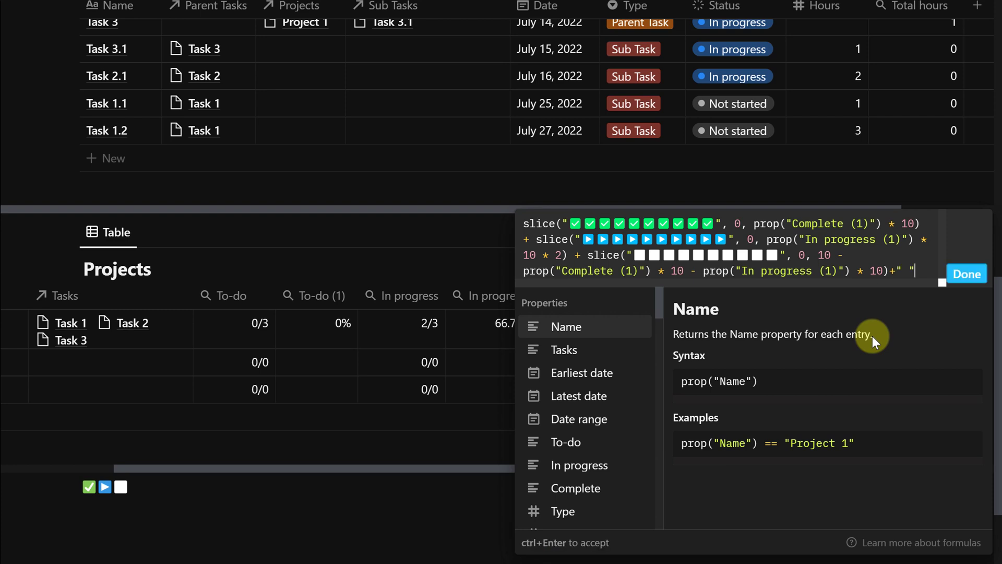
{"action": "type", "text": "+ "}
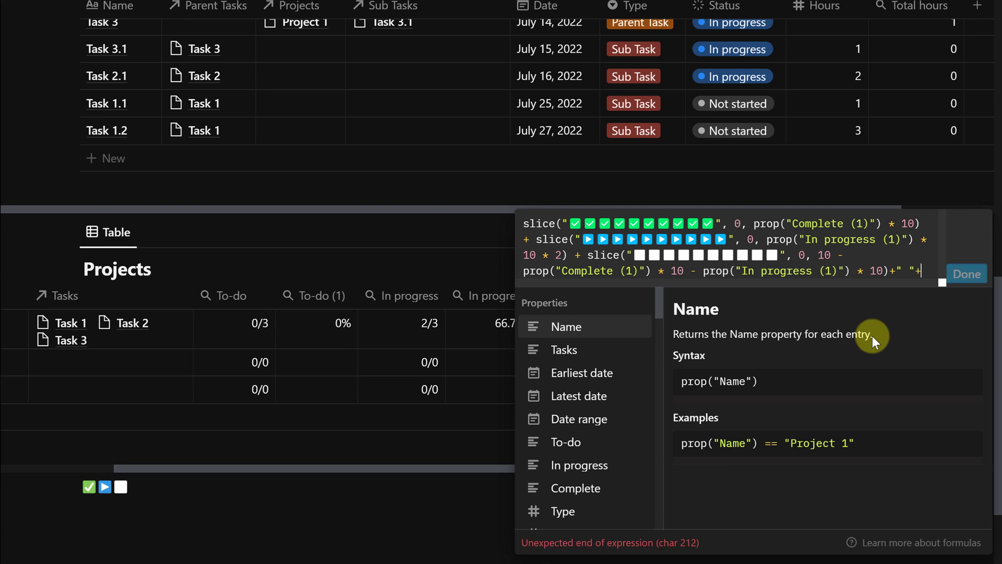
{"action": "type", "text": "format("}
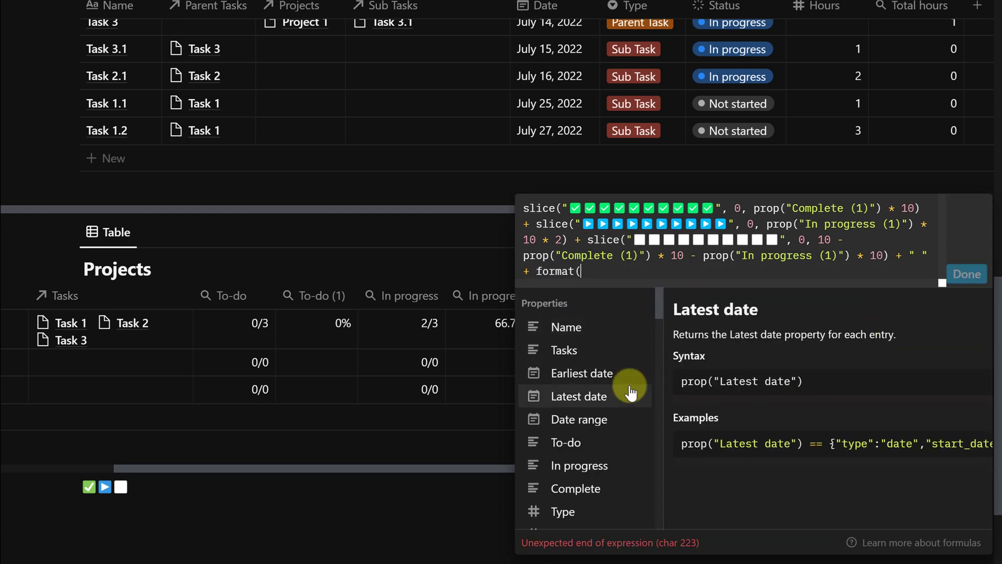
{"action": "scroll", "coordinate": [620, 394], "scroll_direction": "down", "scroll_amount": 2}
{"action": "left_click", "coordinate": [593, 470]}
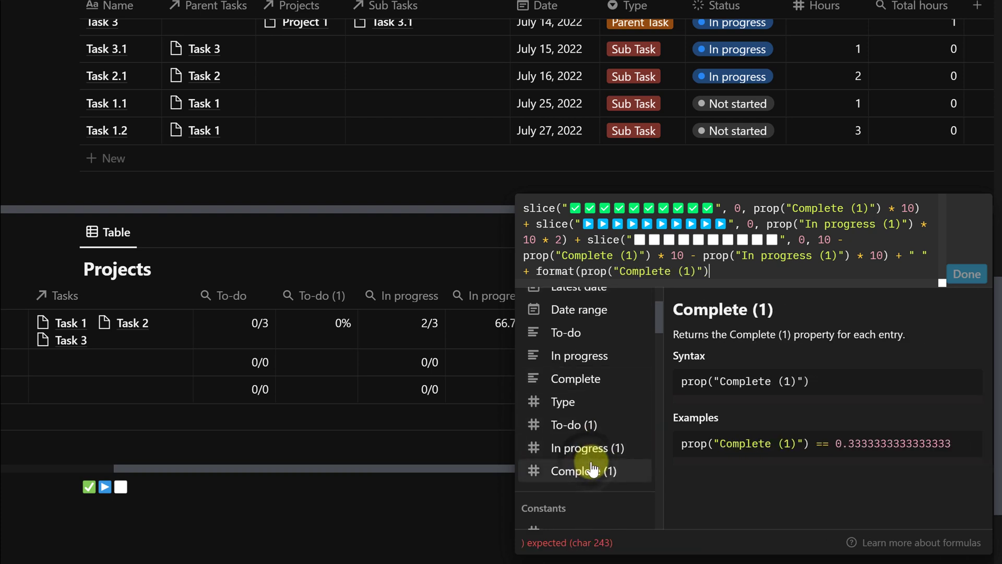
{"action": "type", "text": "* 10"}
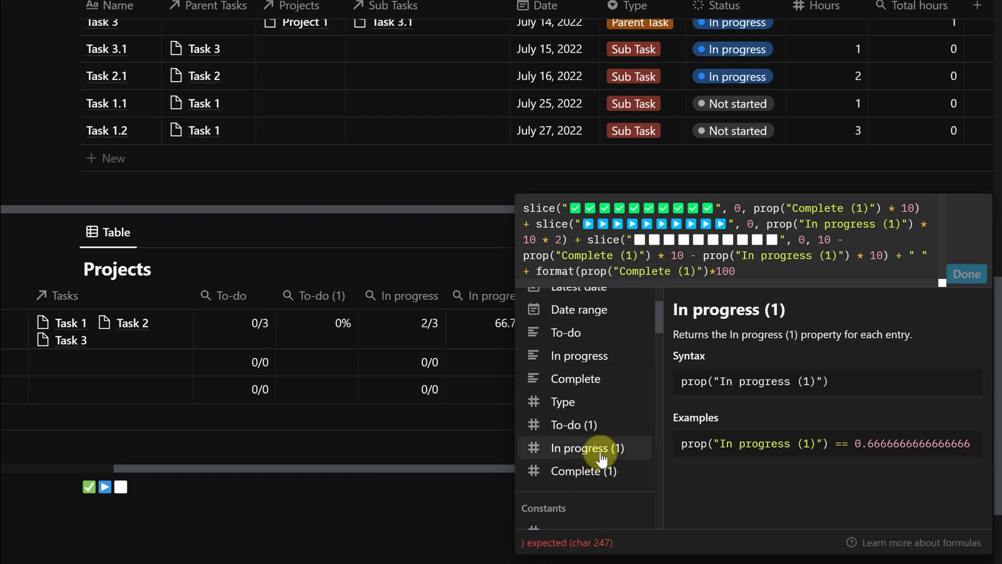
{"action": "type", "text": ")"}
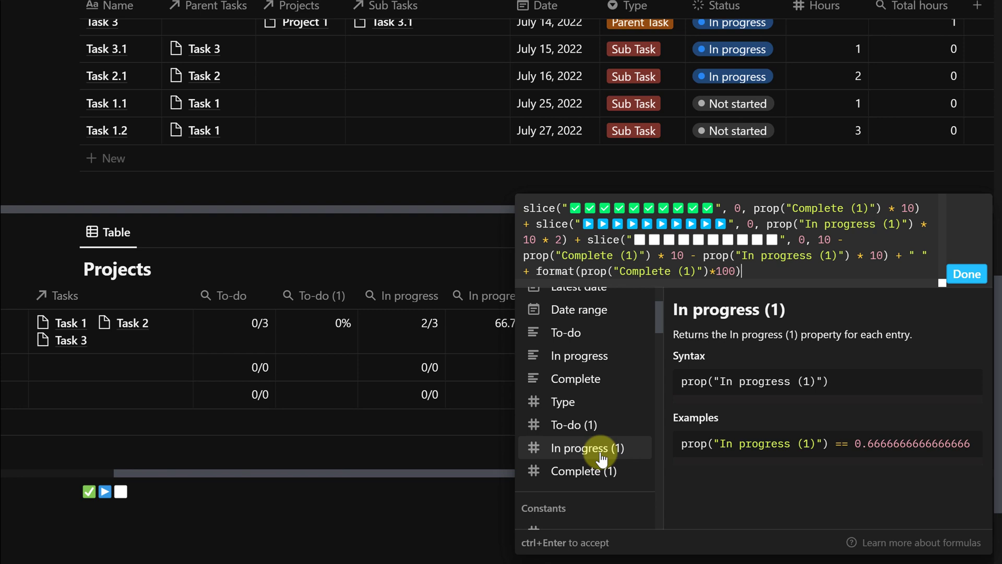
Wrap the prop("Complete (1)")*100 expression inside format in a round function
{"action": "left_click", "coordinate": [582, 271]}
{"action": "type", "text": "rou"}
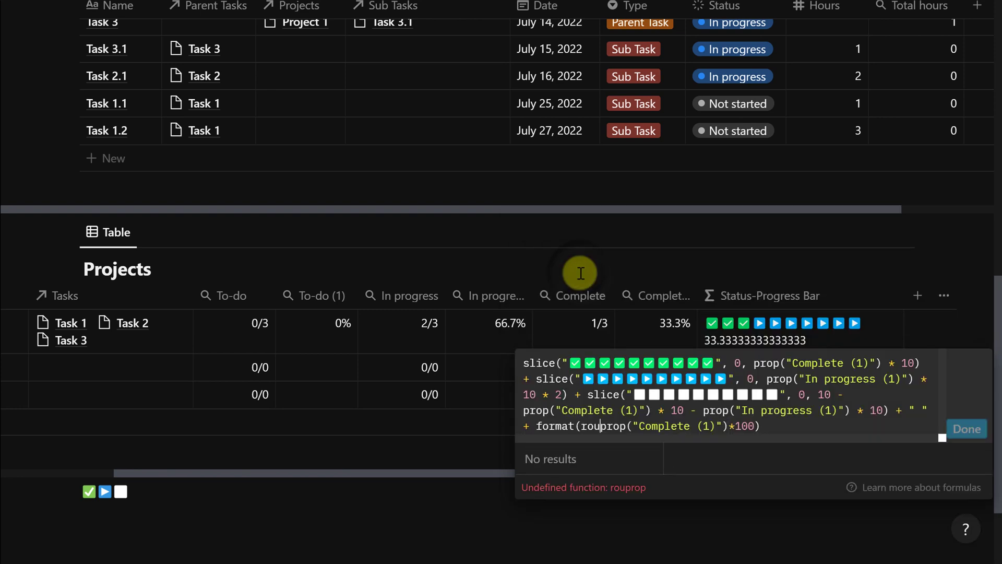
{"action": "type", "text": "nd("}
{"action": "left_click", "coordinate": [788, 268]}
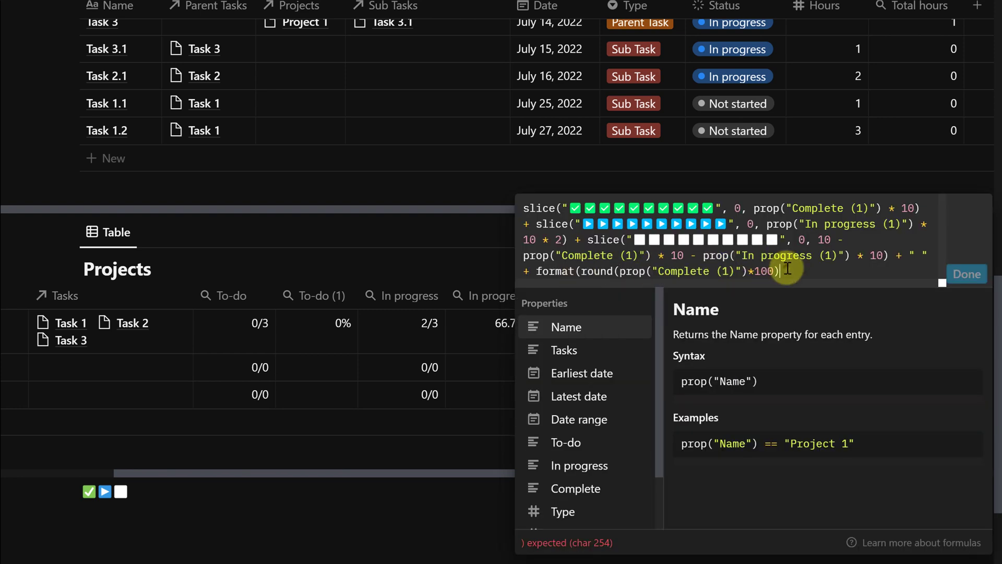
{"action": "type", "text": ")"}
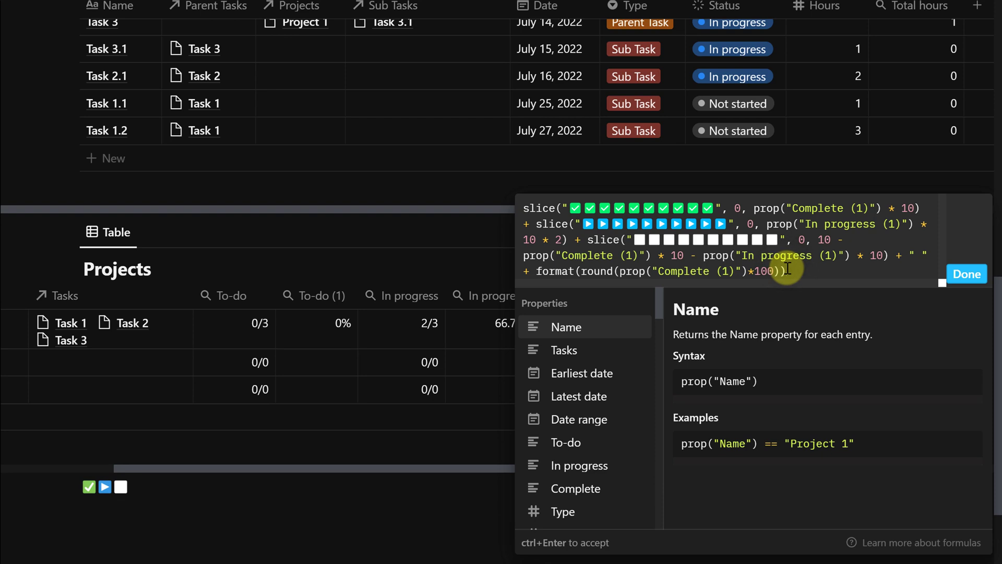
Append a quoted percent sign to the end of the Status-Progress Bar formula and save it
{"action": "type", "text": "+\"%"}
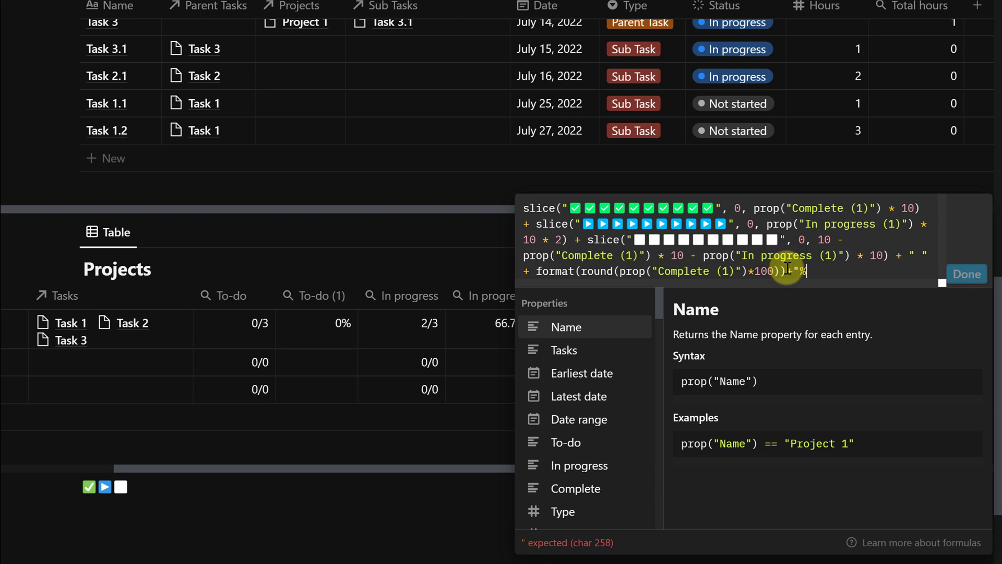
{"action": "type", "text": "\""}
{"action": "left_click", "coordinate": [965, 273]}
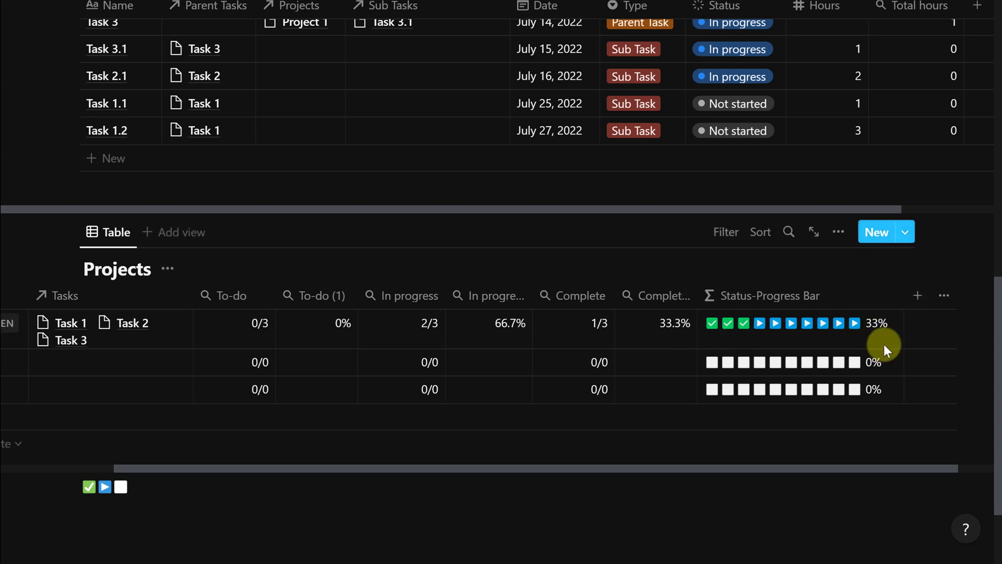
Change the status of Task 3 in the Tasks table to Not started
{"action": "left_click_drag", "start_coordinate": [991, 352], "coordinate": [998, 319]}
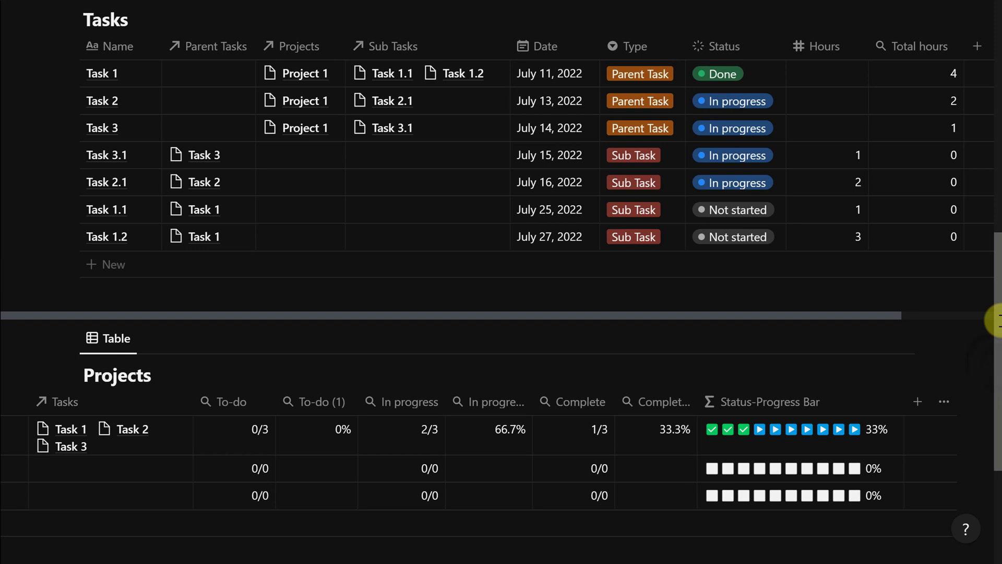
{"action": "left_click", "coordinate": [760, 128]}
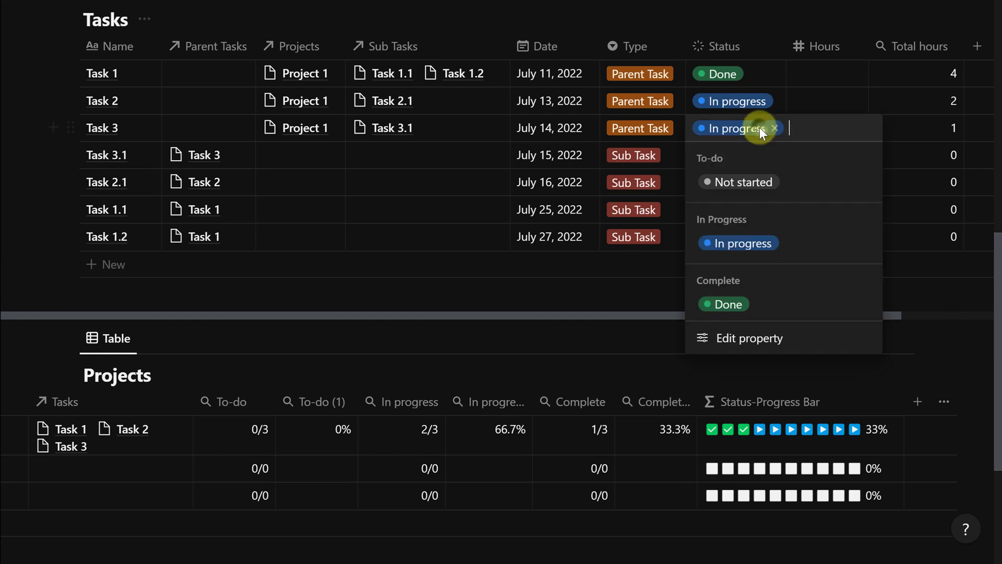
{"action": "left_click", "coordinate": [752, 182]}
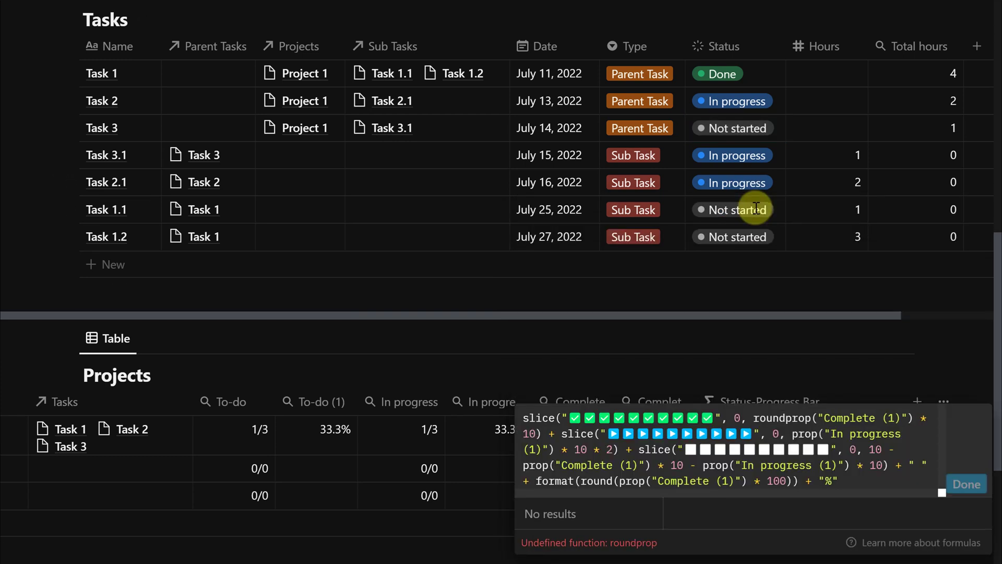
Wrap the first slice's end value, prop("Complete (1)") * 10, in a round function
{"action": "type", "text": "("}
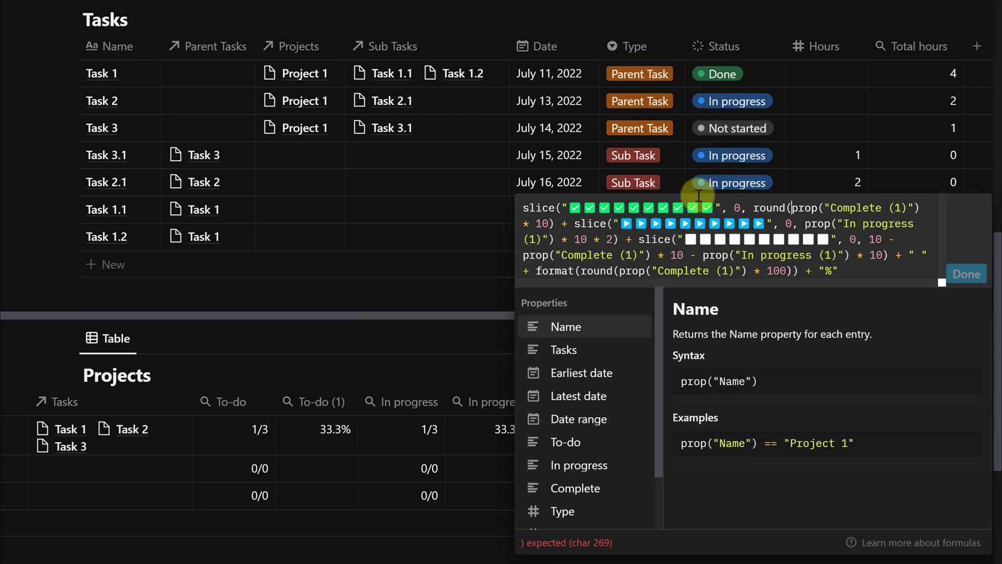
{"action": "left_click", "coordinate": [550, 226]}
{"action": "type", "text": ")"}
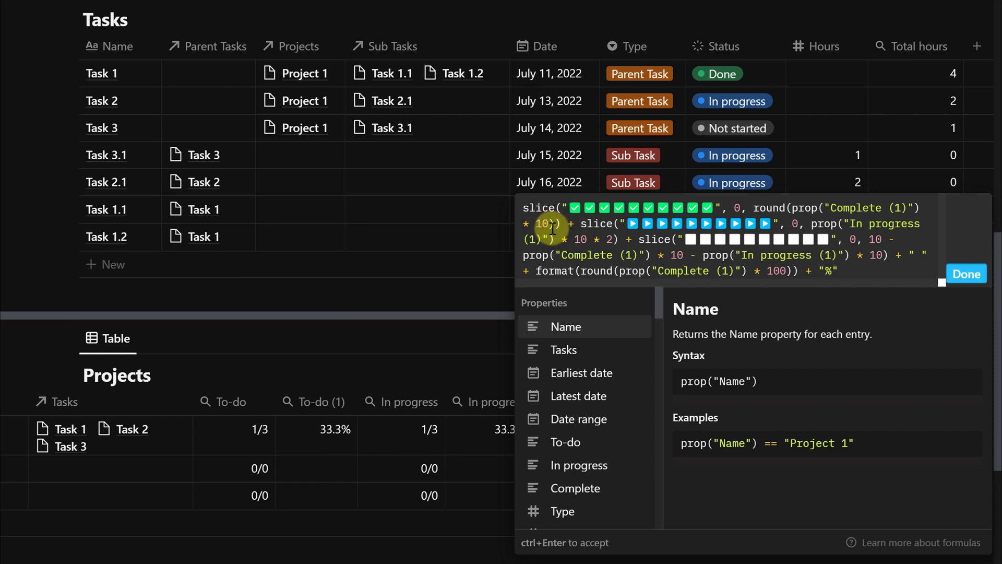
Wrap the second slice's prop("In progress (1)") * 10 in a round function, keeping the * 2 outside it
{"action": "left_click", "coordinate": [810, 226]}
{"action": "type", "text": "round("}
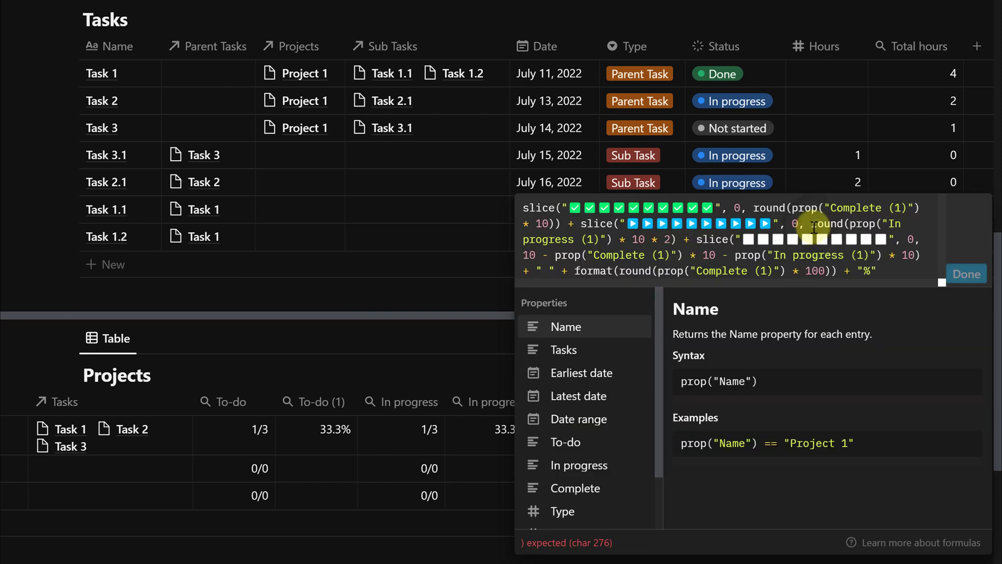
{"action": "left_click", "coordinate": [606, 240]}
{"action": "type", "text": ")"}
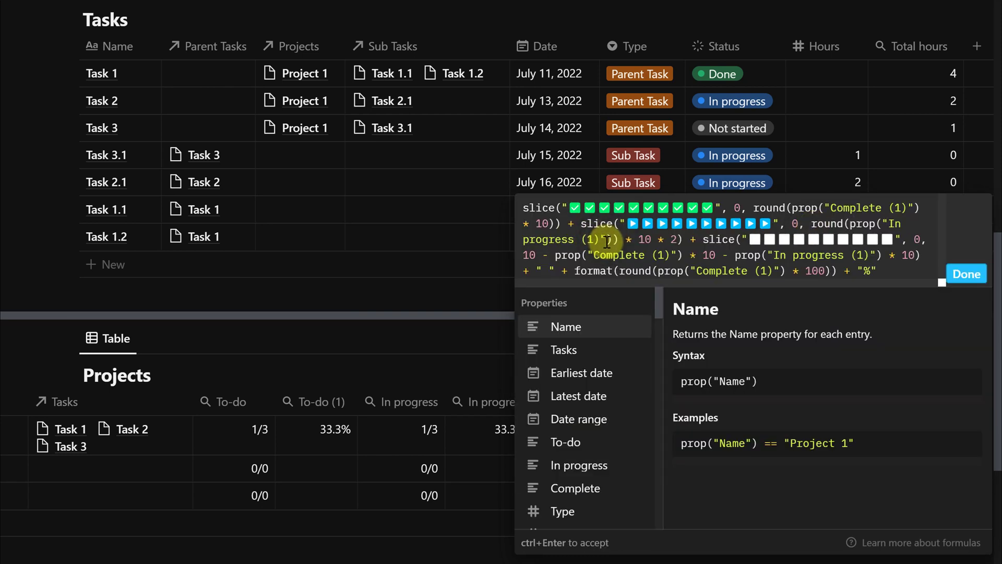
{"action": "key", "text": "BackSpace"}
{"action": "left_click", "coordinate": [646, 240]}
{"action": "type", "text": ")"}
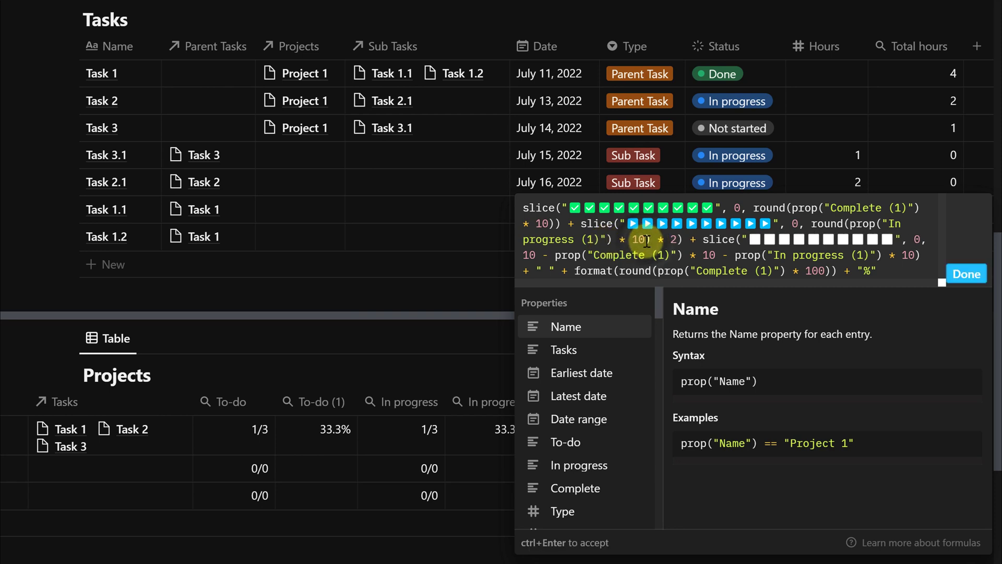
Wrap prop("Complete (1)") * 10 in the third slice's end value in a round function
{"action": "left_click", "coordinate": [555, 255]}
{"action": "type", "text": "round("}
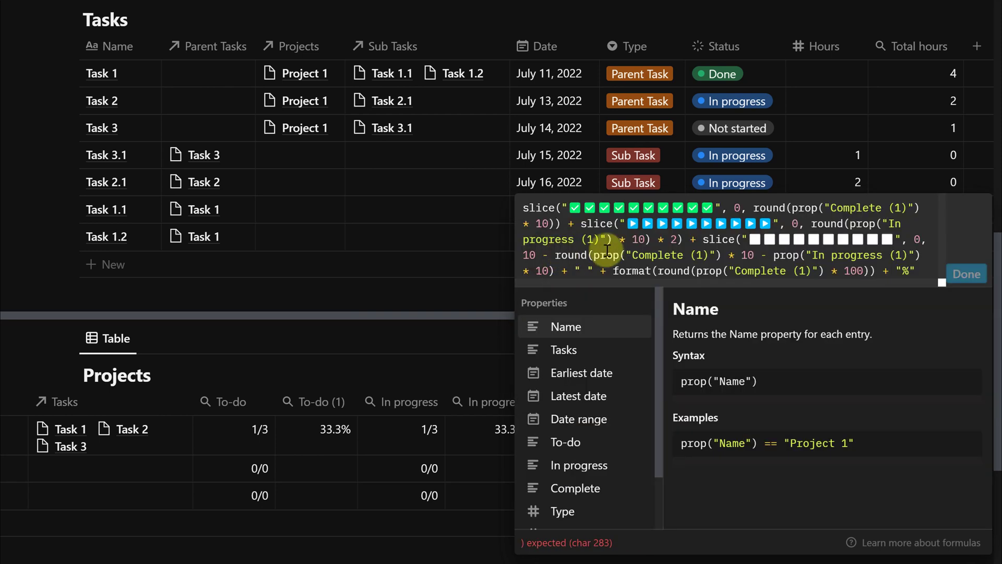
{"action": "left_click", "coordinate": [721, 256]}
{"action": "type", "text": ")"}
{"action": "key", "text": "BackSpace"}
{"action": "type", "text": ")"}
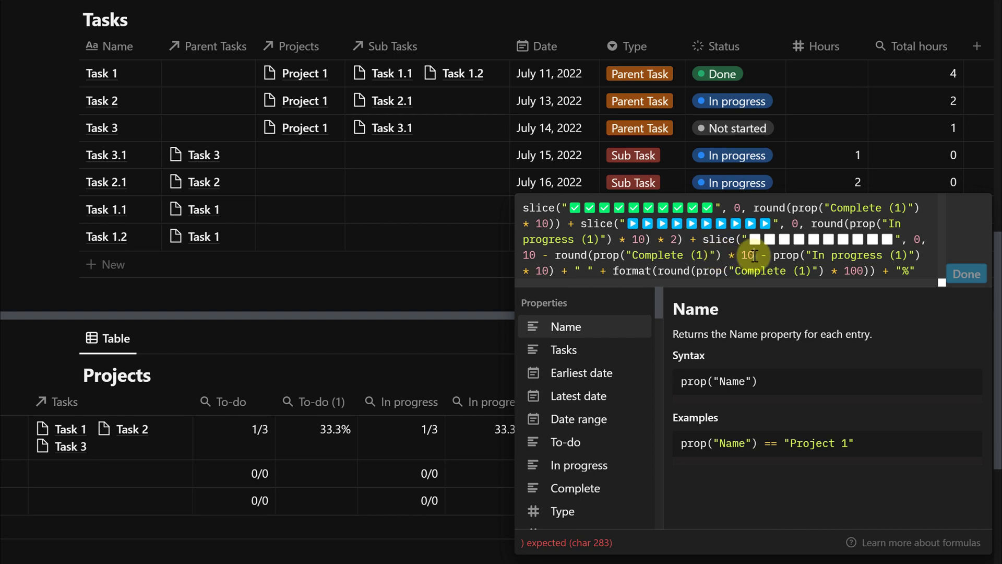
{"action": "left_click", "coordinate": [760, 256]}
{"action": "type", "text": ")"}
Wrap prop("In progress (1)") * 10 in the third slice in a round function and save the formula
{"action": "left_click", "coordinate": [783, 256]}
{"action": "type", "text": "round"}
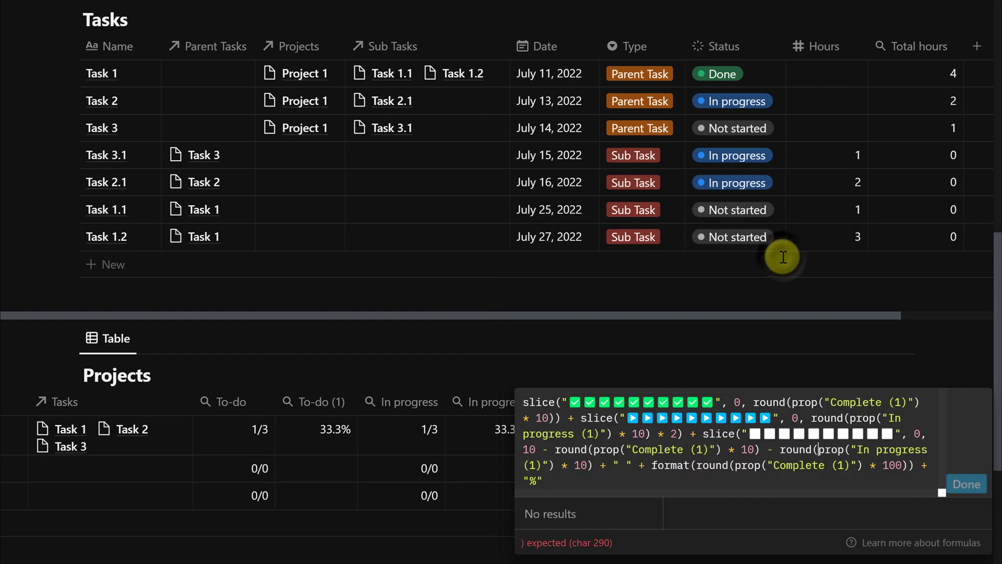
{"action": "type", "text": "("}
{"action": "left_click", "coordinate": [593, 256]}
{"action": "type", "text": ")"}
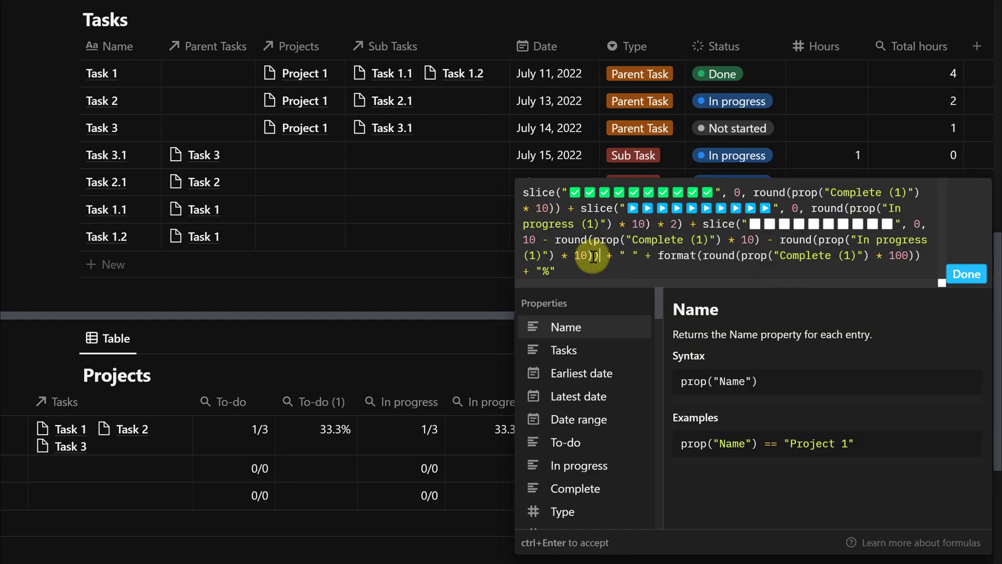
{"action": "left_click", "coordinate": [966, 274]}
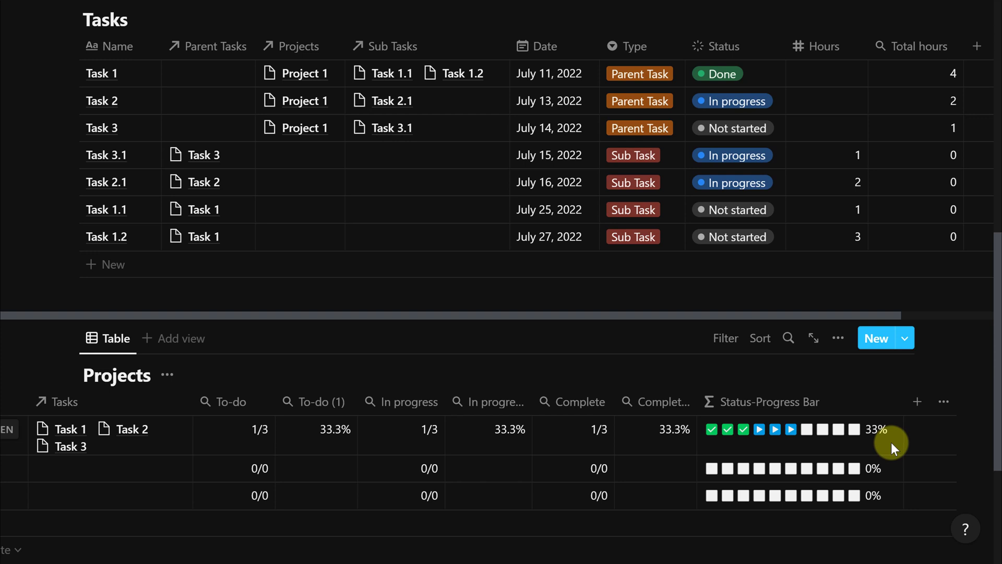
Add a Timeline view to the Projects database and place the undated Project 1 on it
{"action": "left_click", "coordinate": [180, 341]}
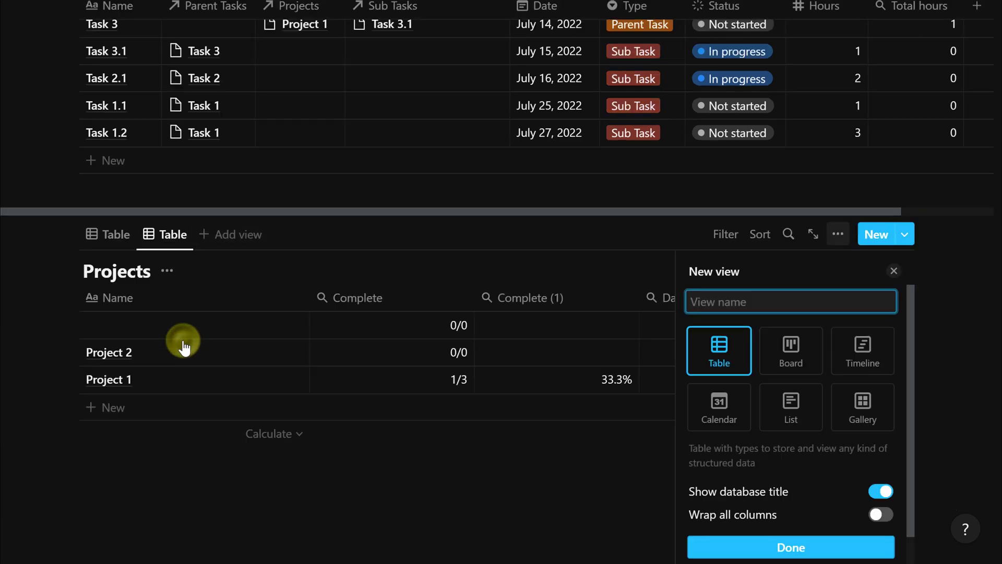
{"action": "left_click", "coordinate": [845, 359]}
{"action": "left_click", "coordinate": [621, 242]}
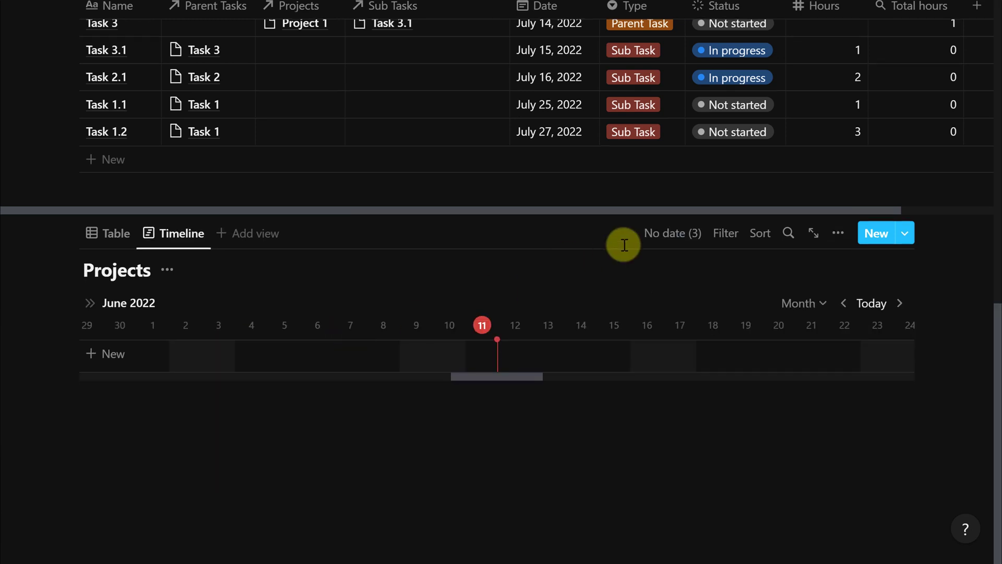
{"action": "left_click", "coordinate": [660, 242]}
{"action": "left_click", "coordinate": [538, 400]}
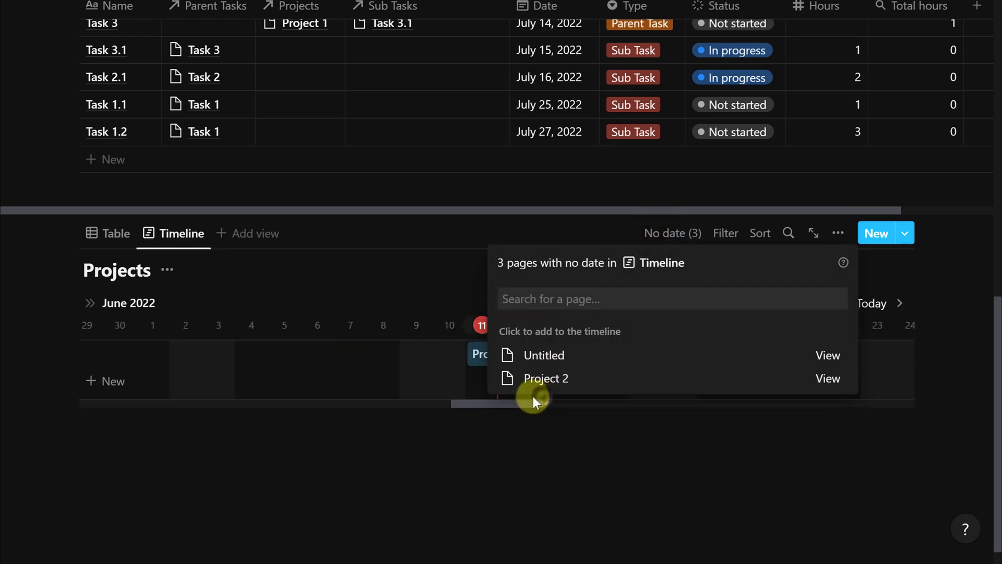
{"action": "left_click", "coordinate": [444, 295]}
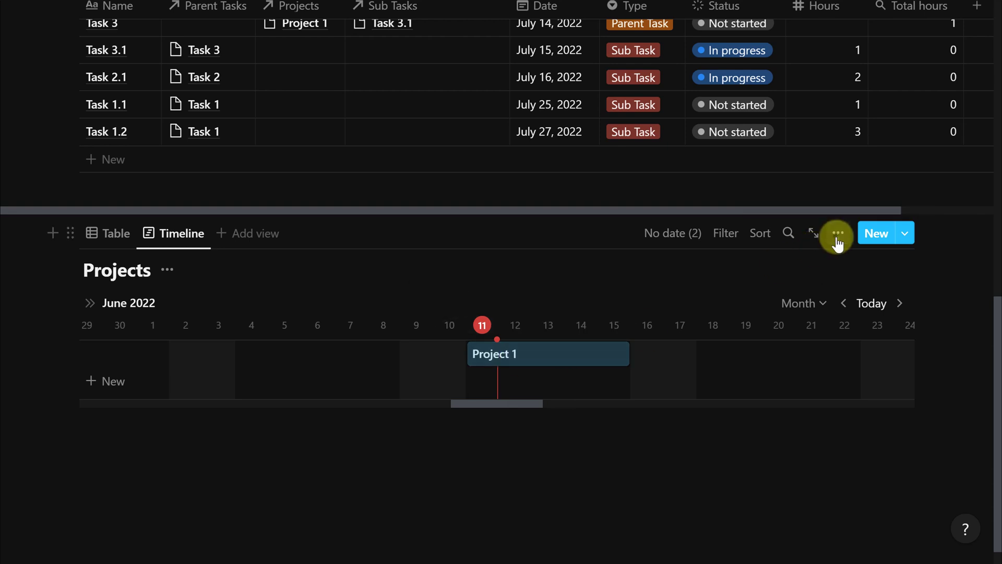
Turn on the table beside the timeline in the Projects Timeline view's layout
{"action": "left_click", "coordinate": [837, 235]}
{"action": "left_click", "coordinate": [800, 312]}
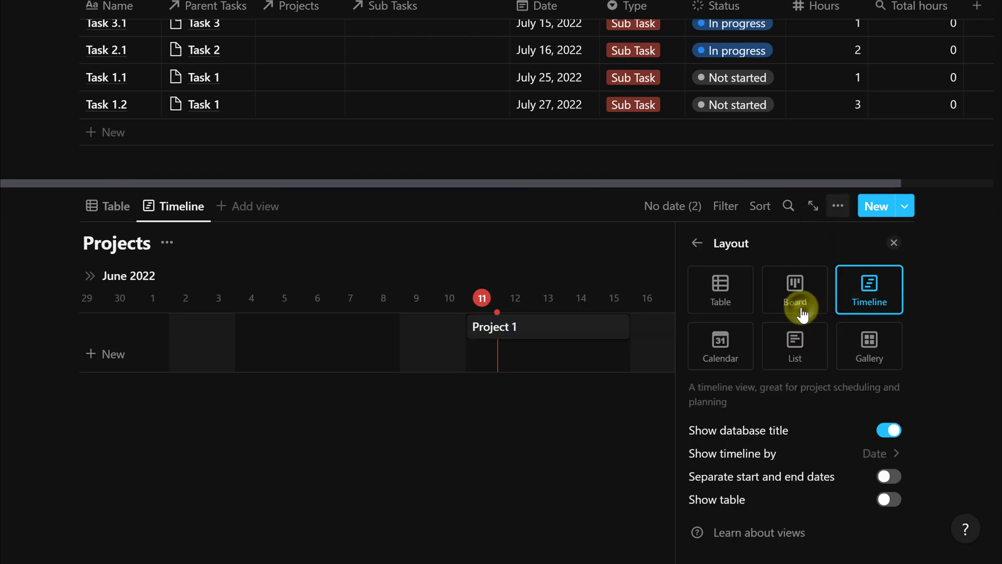
{"action": "left_click", "coordinate": [890, 499]}
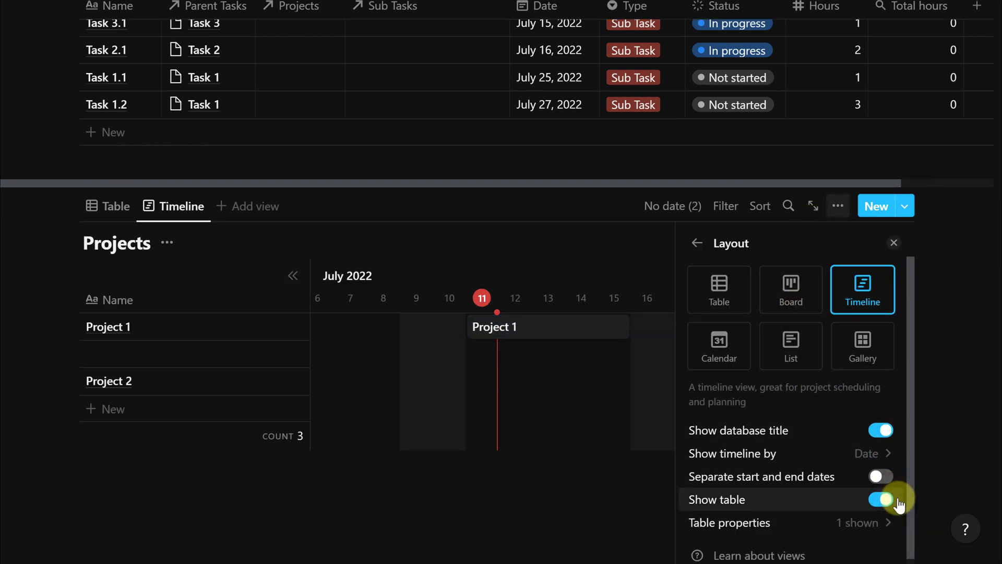
Show the Status-Progress Bar property on the timeline items and extend Project 1 to end on July 20
{"action": "left_click", "coordinate": [698, 244]}
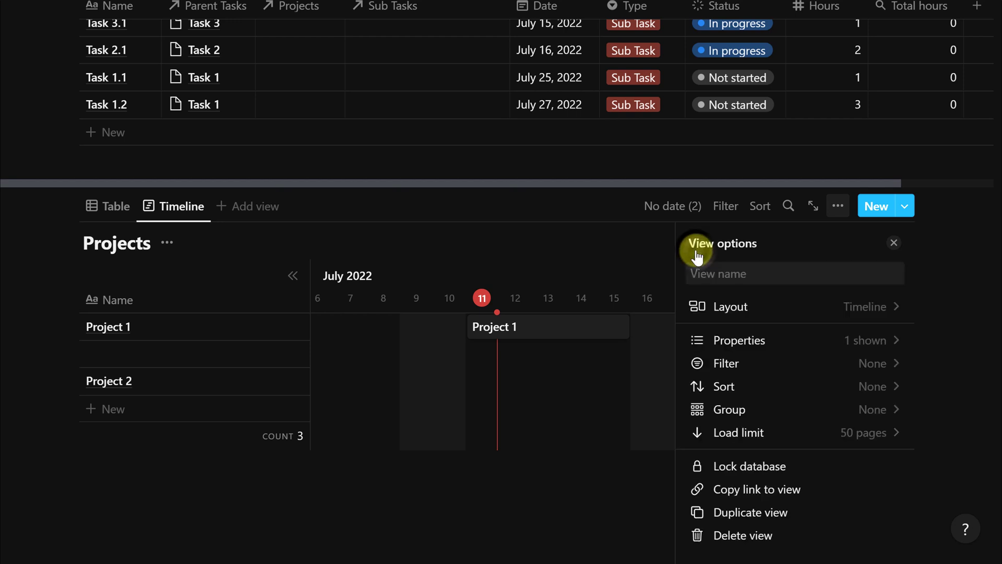
{"action": "left_click", "coordinate": [761, 344]}
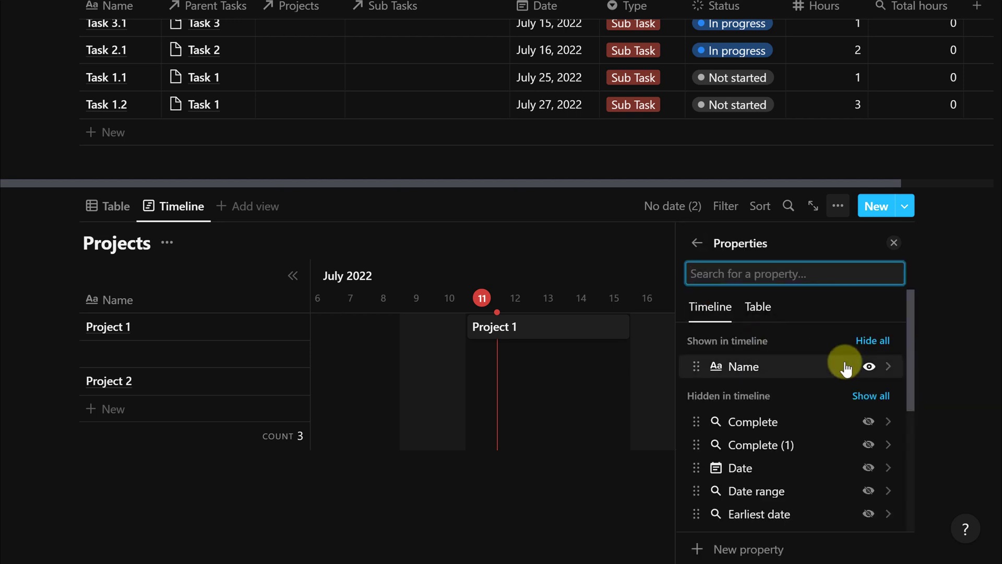
{"action": "left_click_drag", "start_coordinate": [911, 366], "coordinate": [917, 467]}
{"action": "left_click", "coordinate": [869, 406]}
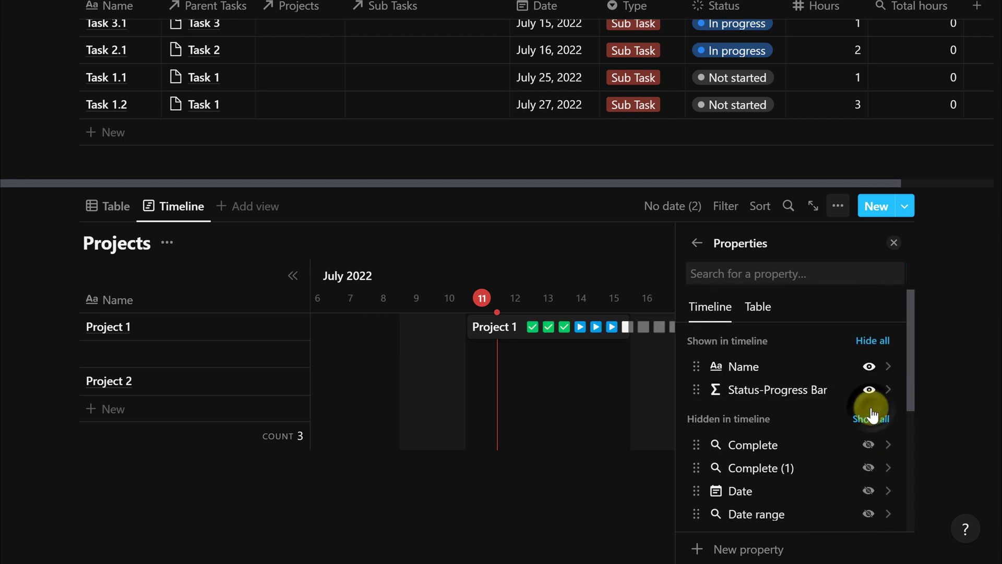
{"action": "left_click", "coordinate": [677, 330]}
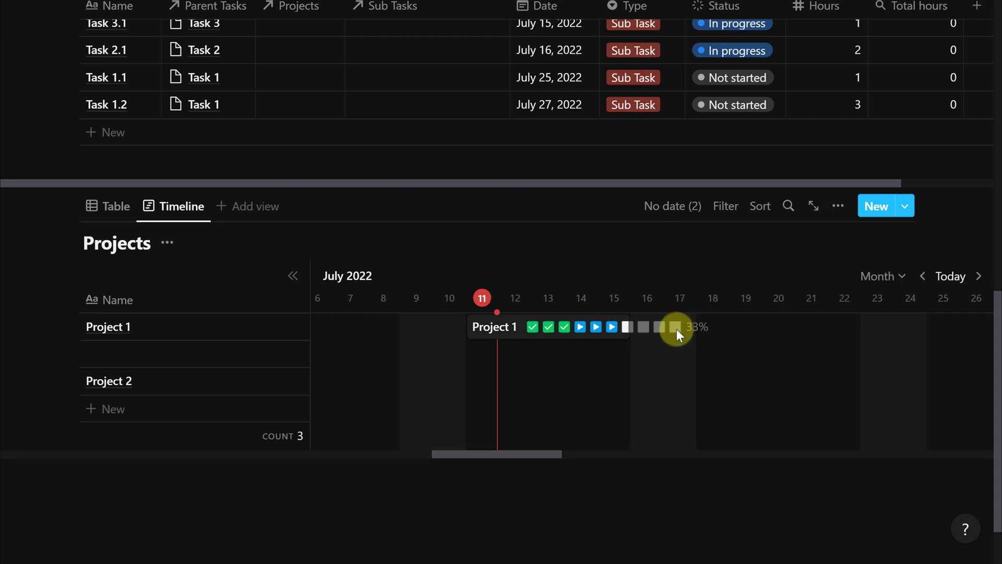
{"action": "left_click_drag", "start_coordinate": [632, 328], "coordinate": [810, 333]}
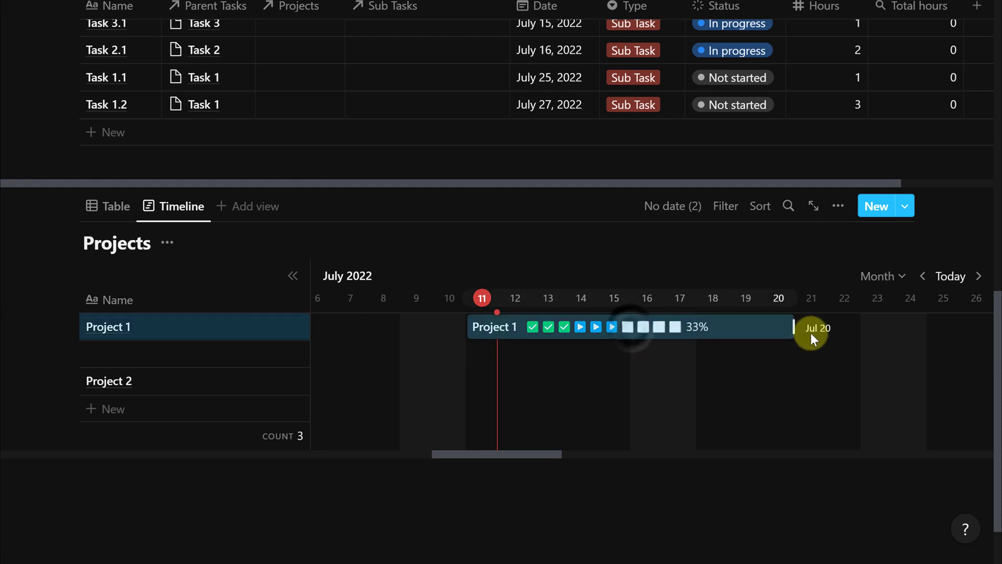
{"action": "left_click_drag", "start_coordinate": [712, 329], "coordinate": [600, 325]}
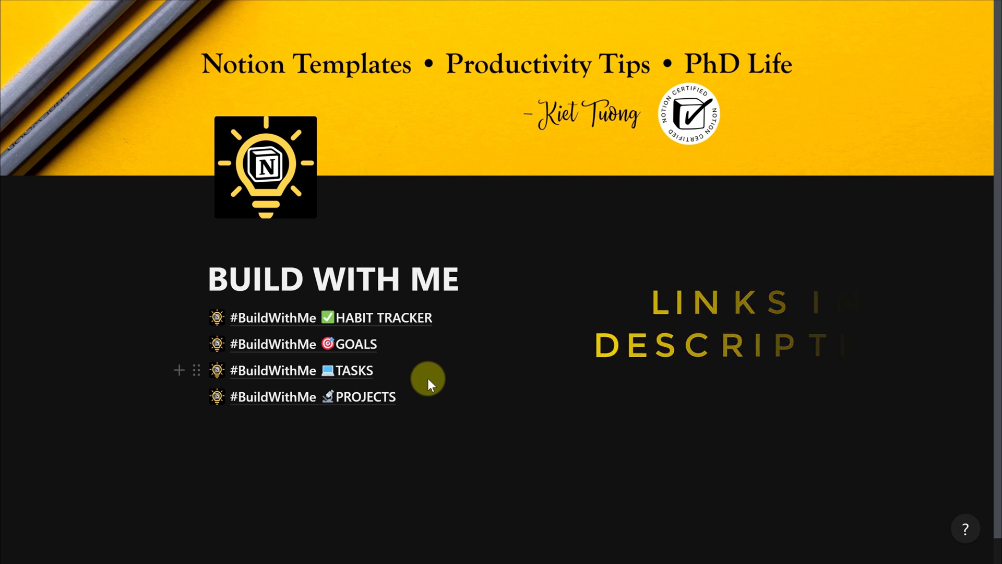
Open the #BuildWithMe TASKS page and change the type of the Status property in the Show All table to Status
{"action": "left_click", "coordinate": [359, 373]}
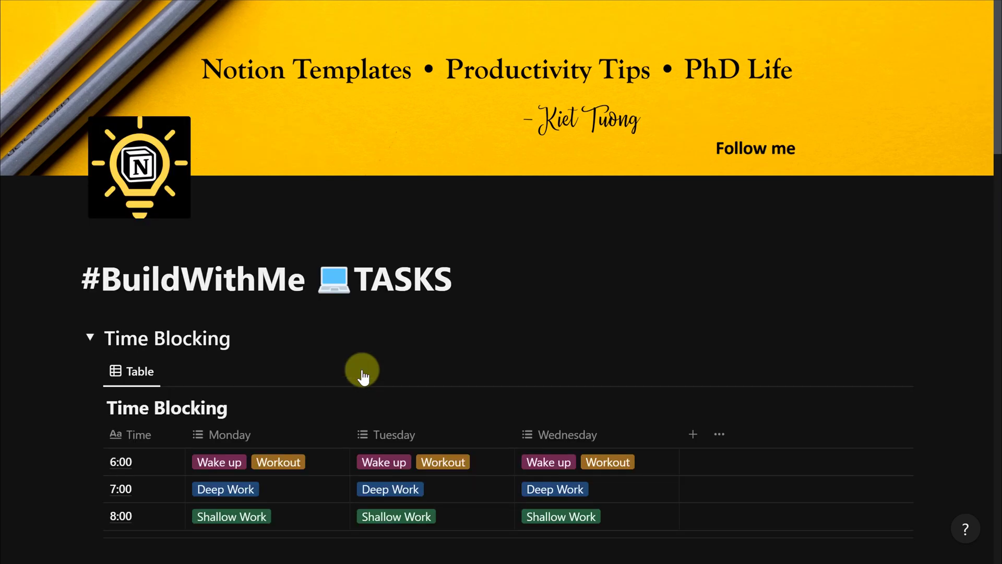
{"action": "scroll", "coordinate": [364, 374], "scroll_direction": "down", "scroll_amount": 12}
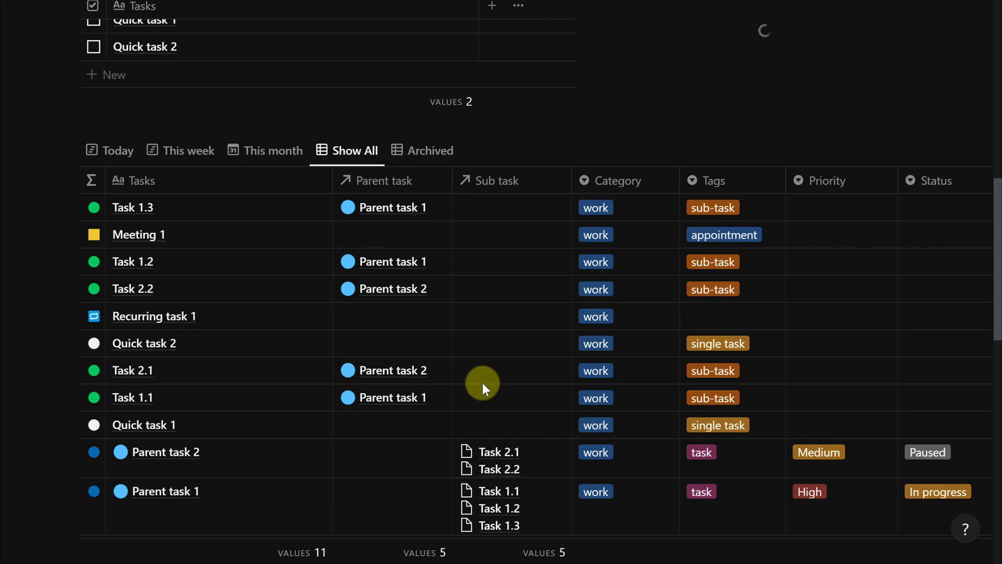
{"action": "scroll", "coordinate": [864, 410], "scroll_direction": "right", "scroll_amount": 3}
{"action": "scroll", "coordinate": [864, 410], "scroll_direction": "right", "scroll_amount": 5}
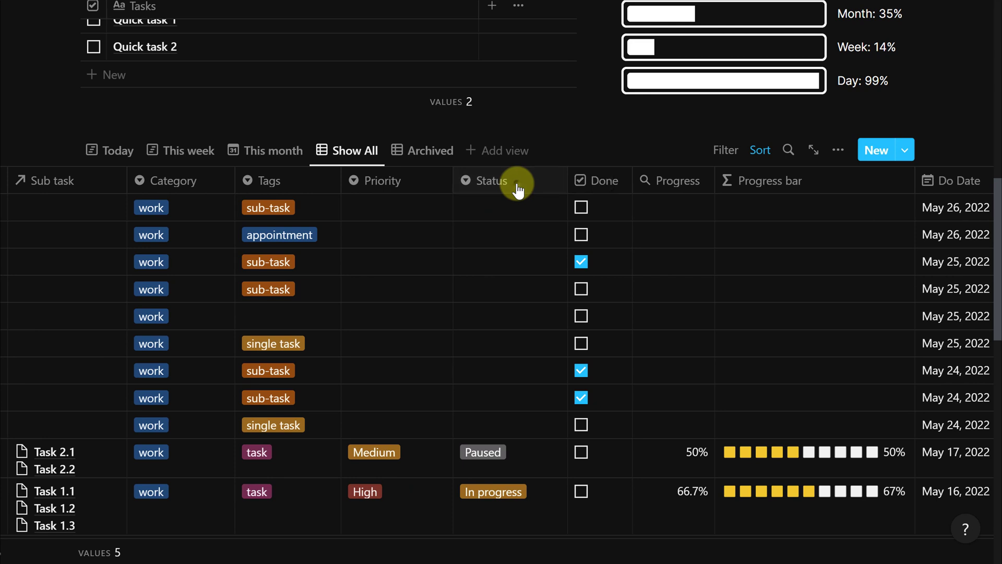
{"action": "left_click", "coordinate": [517, 186]}
{"action": "left_click", "coordinate": [506, 233]}
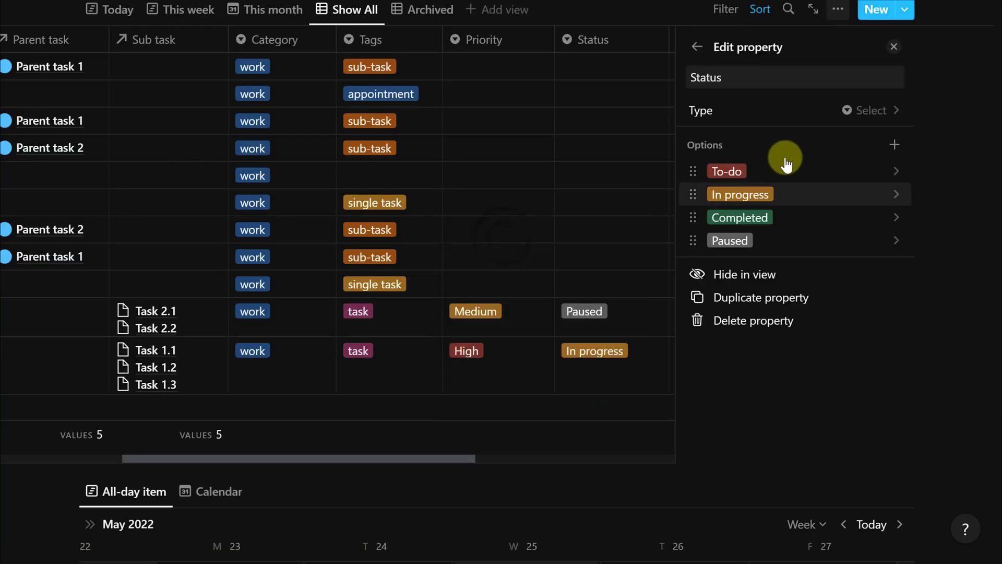
{"action": "left_click", "coordinate": [819, 118]}
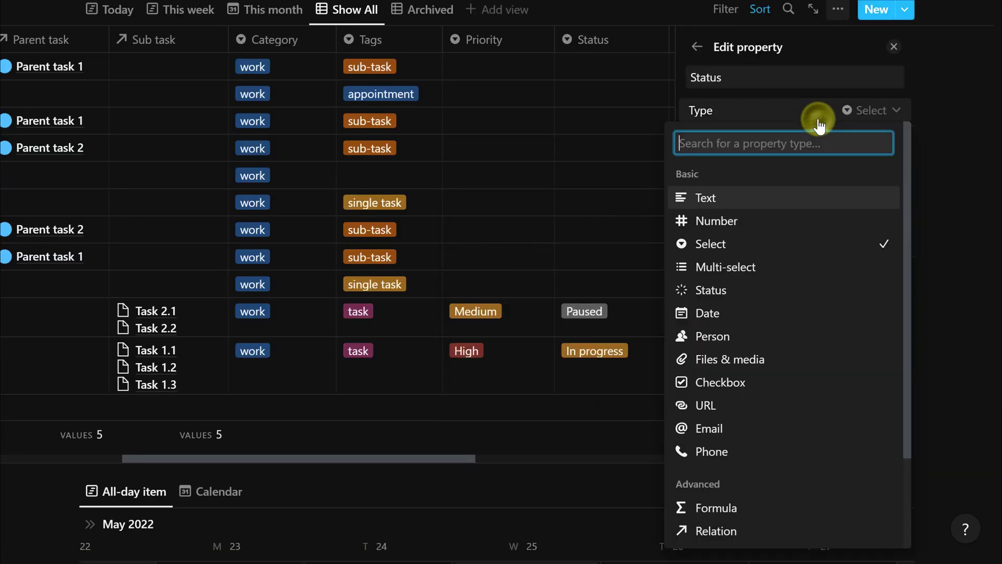
{"action": "left_click", "coordinate": [762, 295]}
Move the Paused option into the In Progress group of the Status property and colour it purple
{"action": "left_click_drag", "start_coordinate": [695, 218], "coordinate": [713, 294]}
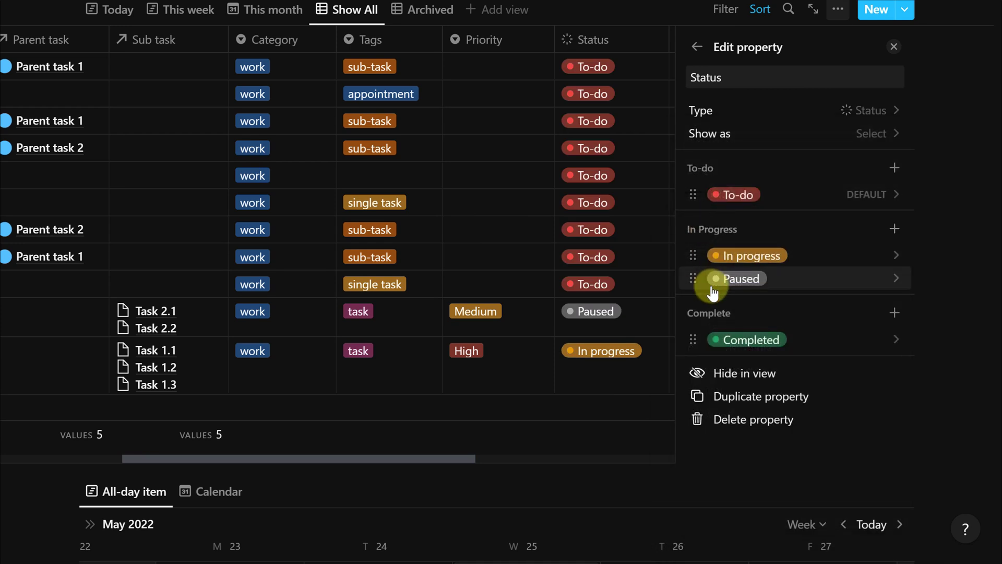
{"action": "left_click", "coordinate": [720, 280]}
{"action": "left_click", "coordinate": [782, 493]}
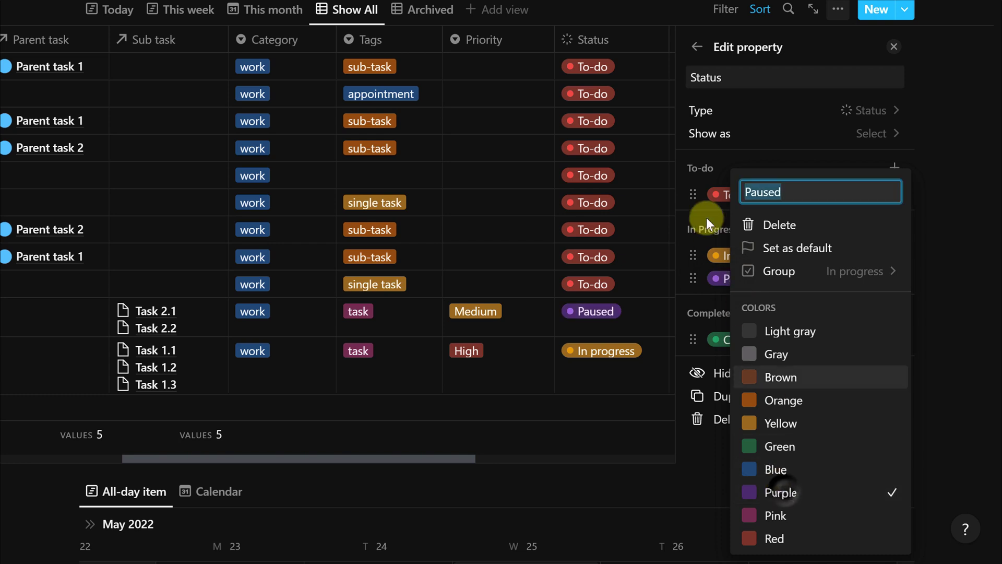
{"action": "left_click", "coordinate": [712, 197]}
Set the colour of the Status property's To-do option to gray
{"action": "left_click", "coordinate": [804, 194]}
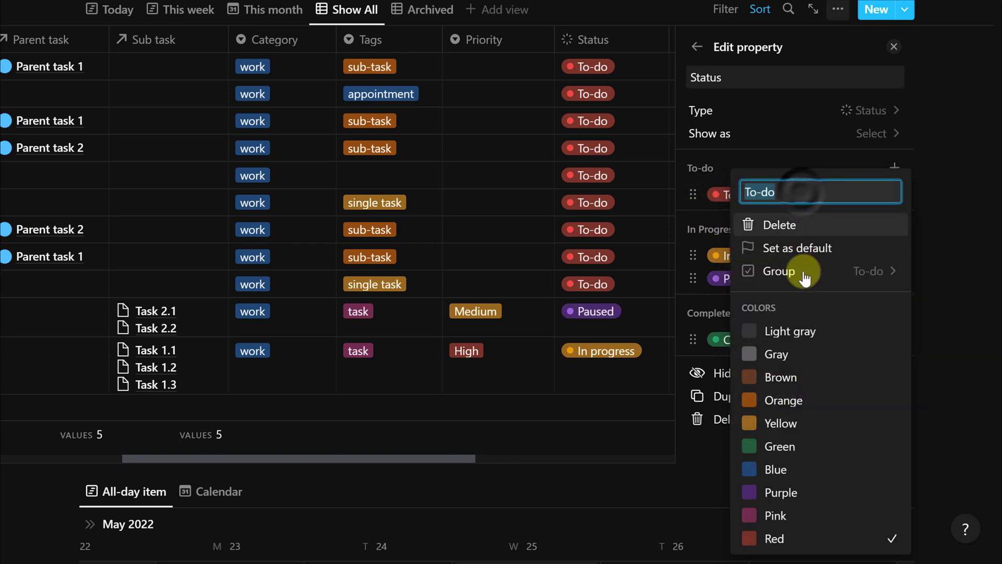
{"action": "left_click", "coordinate": [798, 354]}
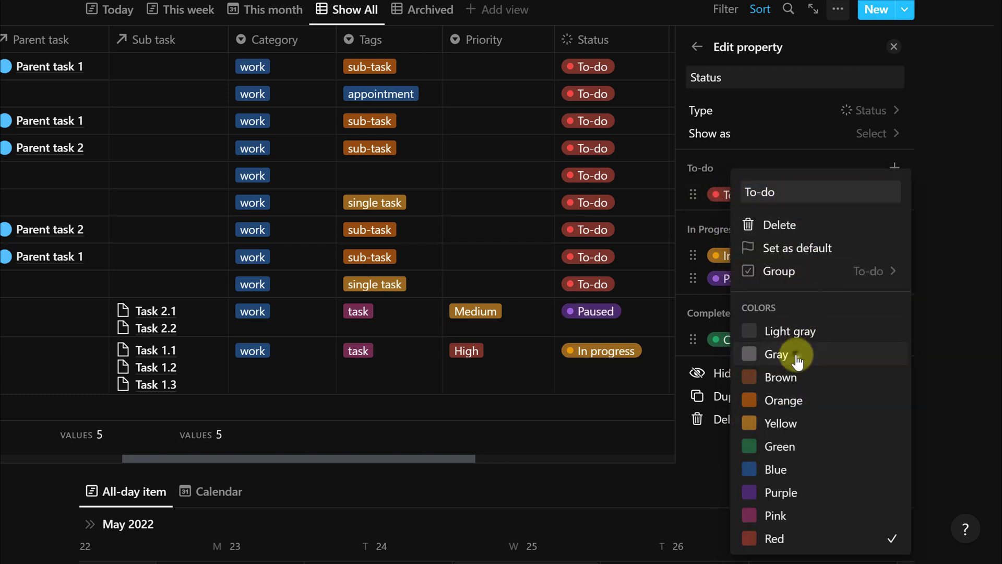
{"action": "left_click", "coordinate": [702, 239]}
Set the colour of the Status property's In progress option to blue and finish editing the property
{"action": "left_click", "coordinate": [717, 255]}
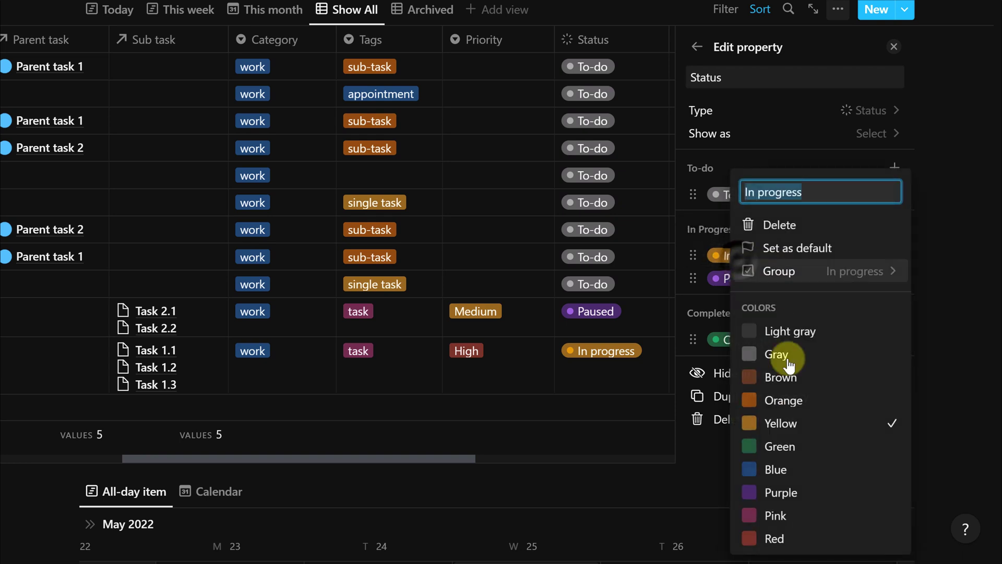
{"action": "left_click", "coordinate": [806, 468]}
{"action": "left_click", "coordinate": [700, 261]}
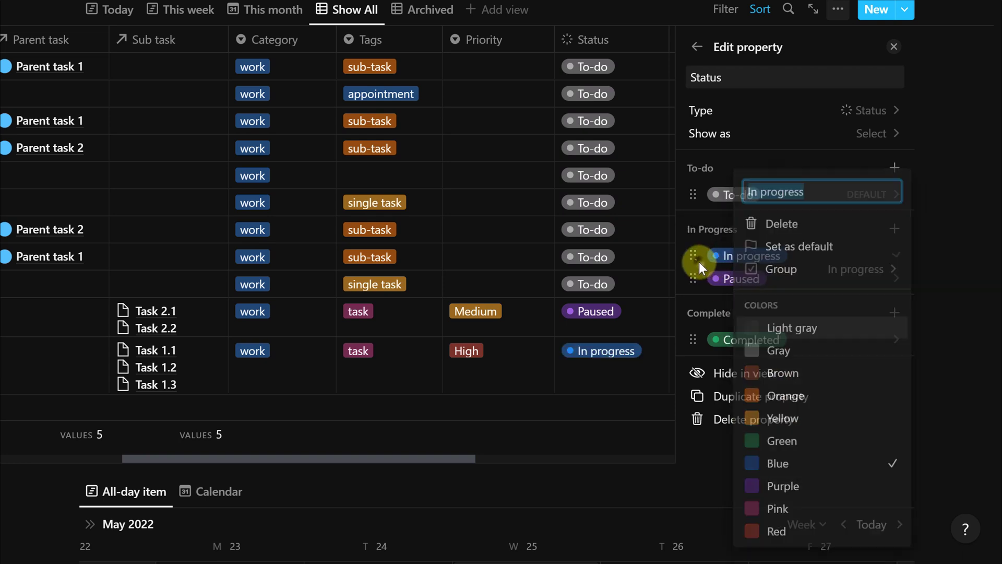
{"action": "left_click", "coordinate": [625, 8]}
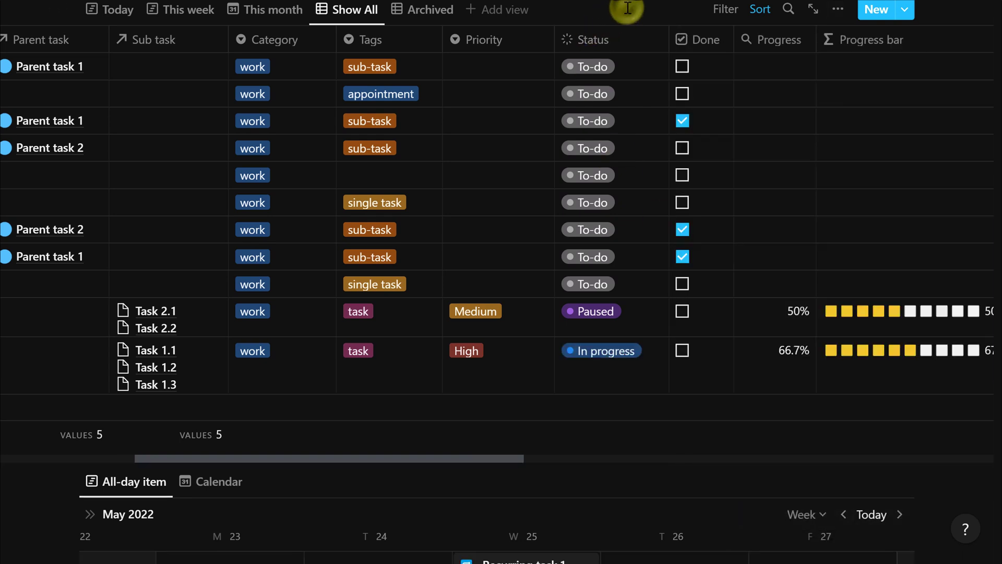
Set the Status of the checked-off sub-tasks Task 1.2, Task 2.1 and Task 1.1 to Completed
{"action": "left_click", "coordinate": [640, 124]}
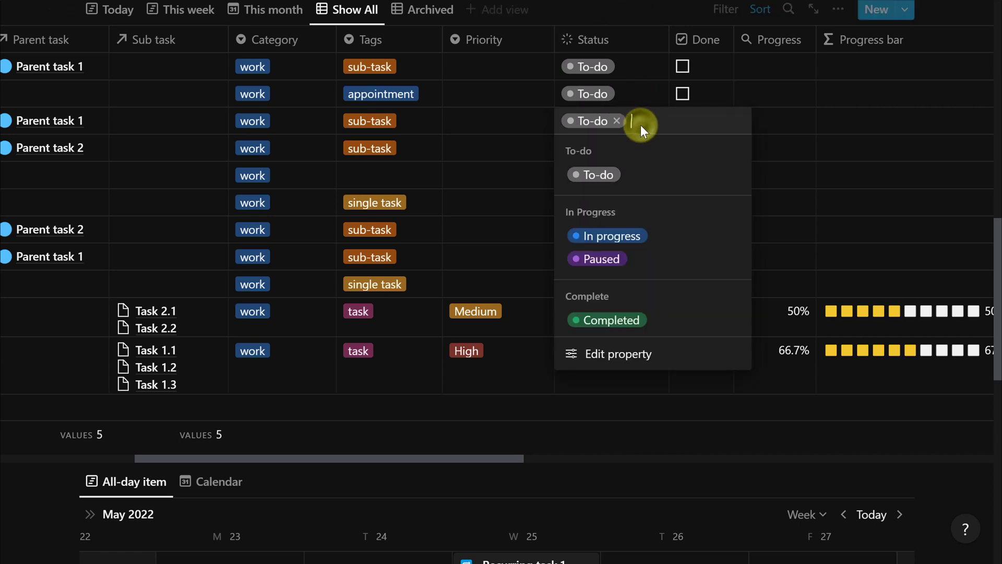
{"action": "left_click", "coordinate": [616, 319]}
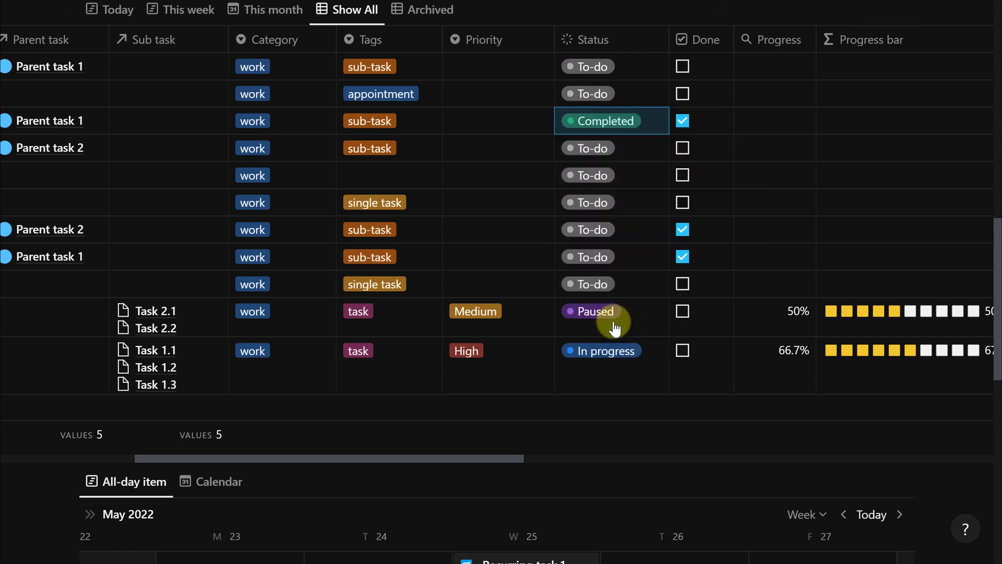
{"action": "key", "text": "Down"}
{"action": "key", "text": "Down"}
{"action": "key", "text": "Down"}
{"action": "key", "text": "Down"}
{"action": "key", "text": "Down"}
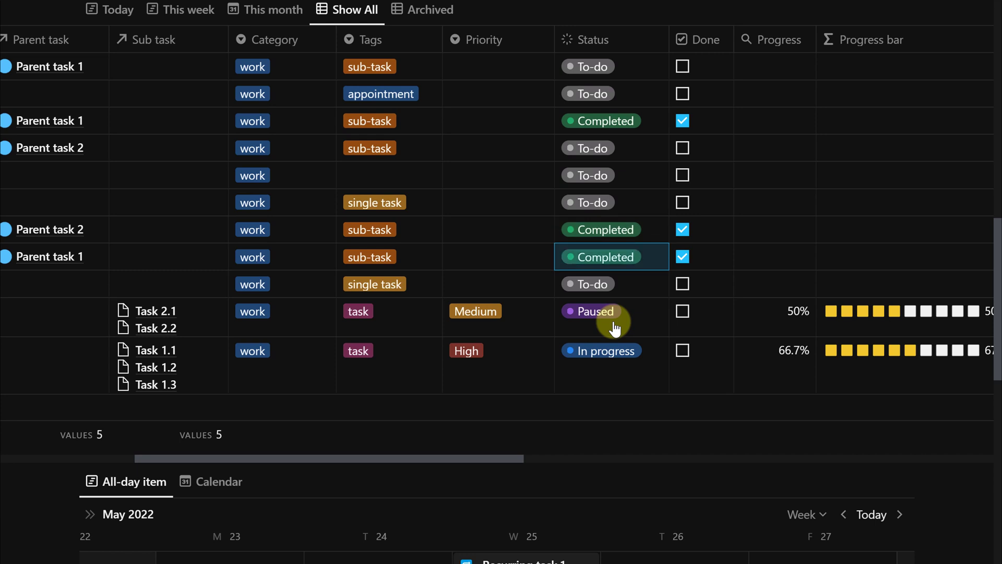
Delete the Done checkbox property and rename the Progress rollup as To-do
{"action": "left_click", "coordinate": [708, 42]}
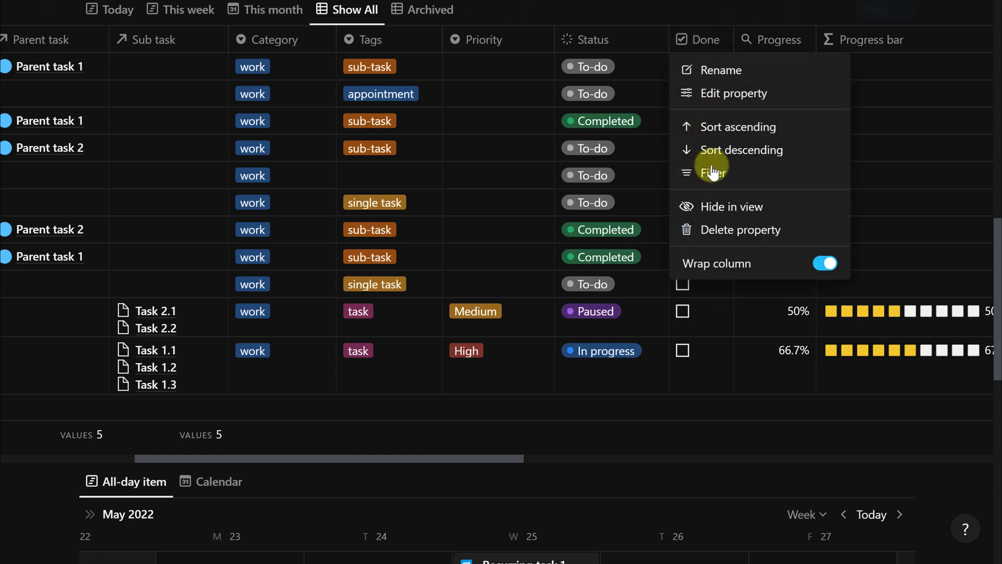
{"action": "left_click", "coordinate": [718, 203]}
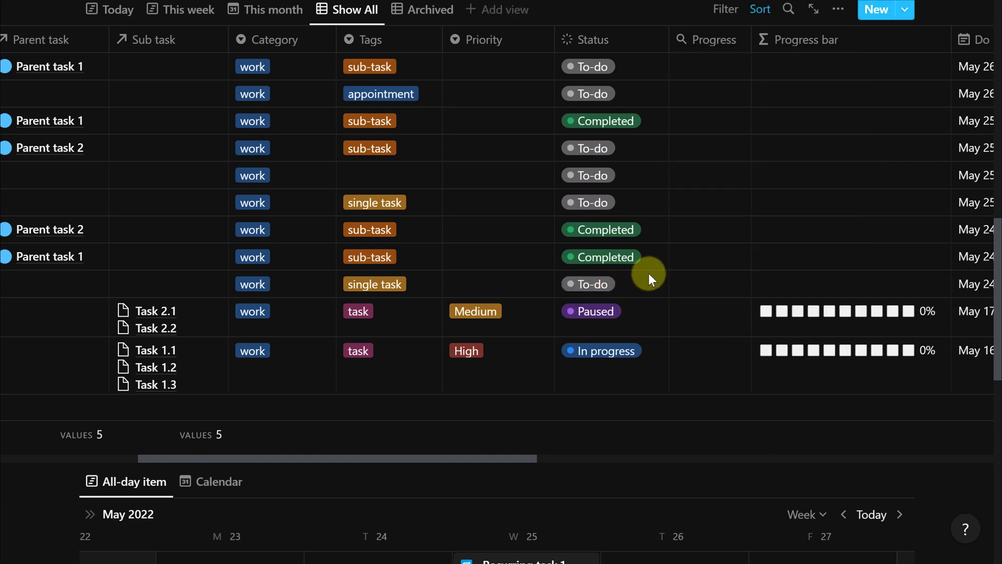
{"action": "left_click", "coordinate": [706, 41]}
{"action": "left_click", "coordinate": [712, 90]}
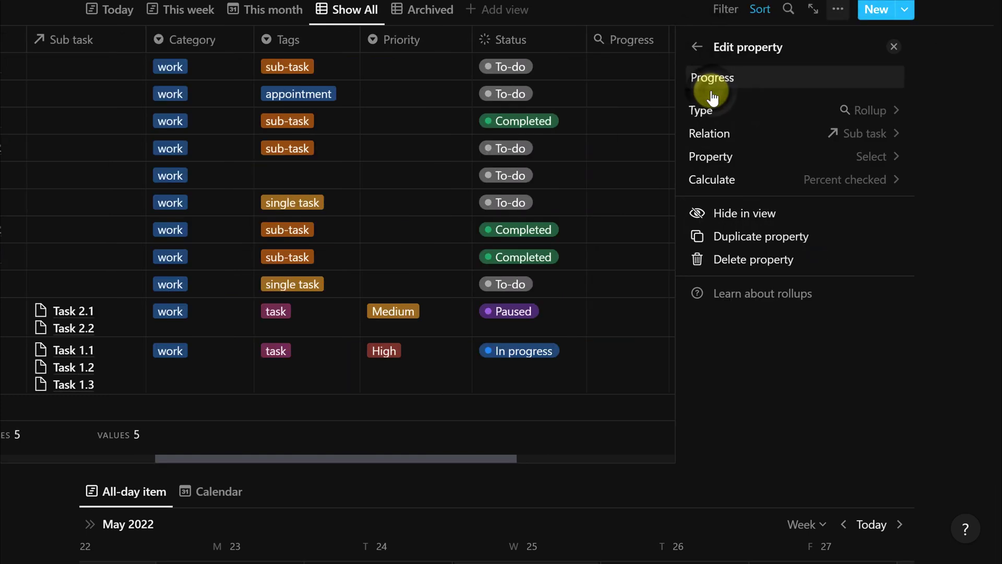
{"action": "left_click", "coordinate": [736, 79]}
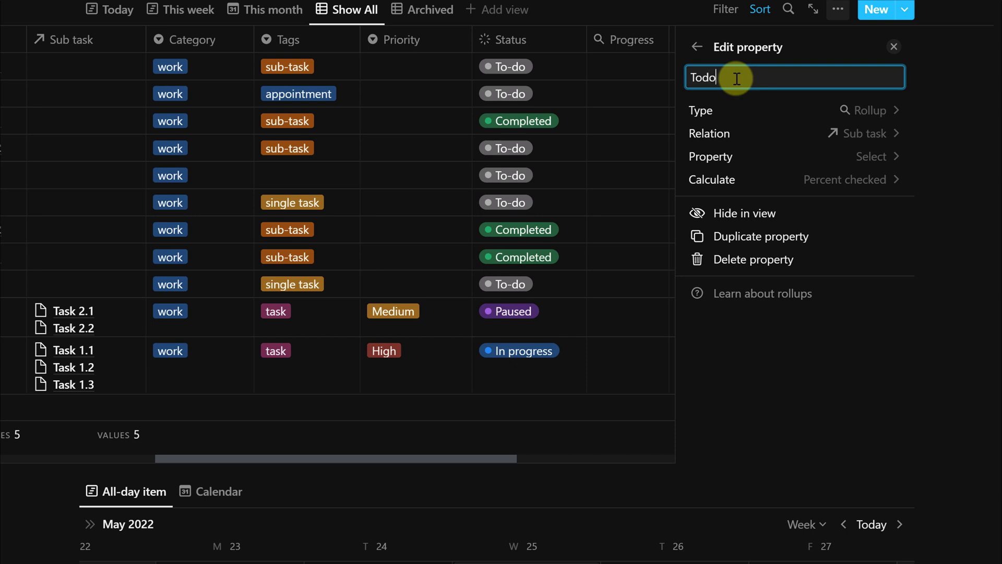
Make the To-do rollup use the sub-tasks' Status property, calculated as percent per group for To-do
{"action": "left_click", "coordinate": [847, 162]}
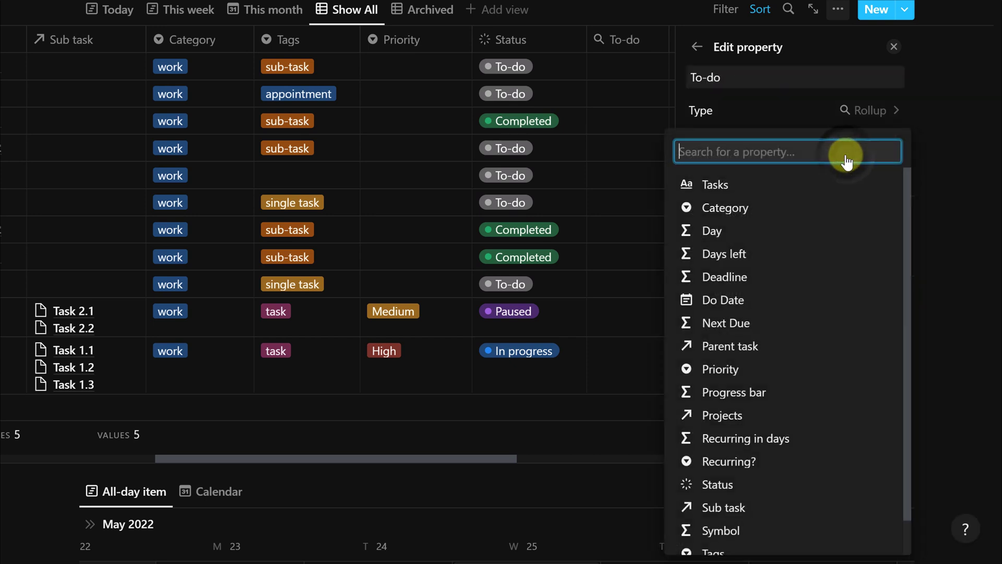
{"action": "left_click", "coordinate": [755, 485]}
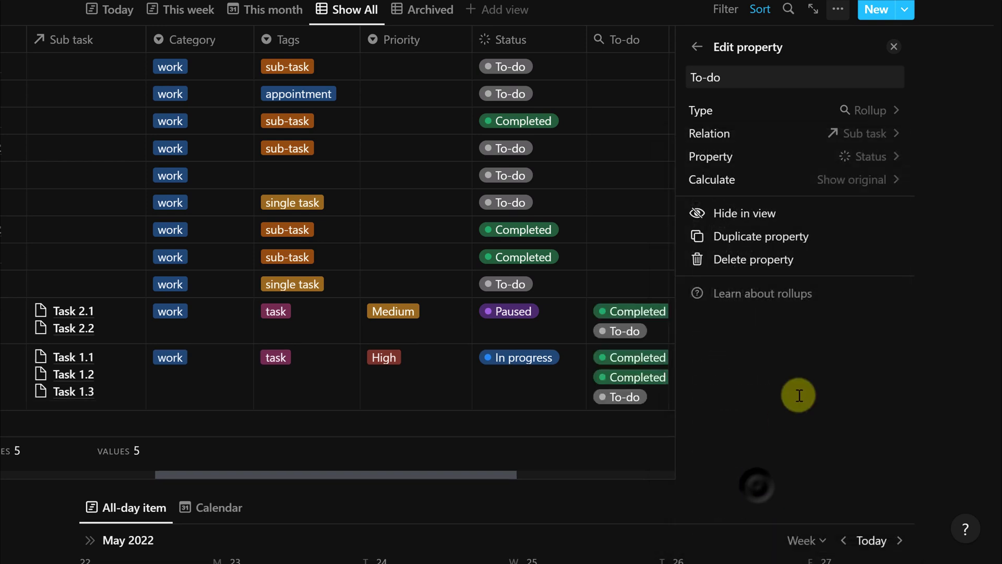
{"action": "left_click", "coordinate": [839, 191]}
{"action": "mouse_move", "coordinate": [776, 275]}
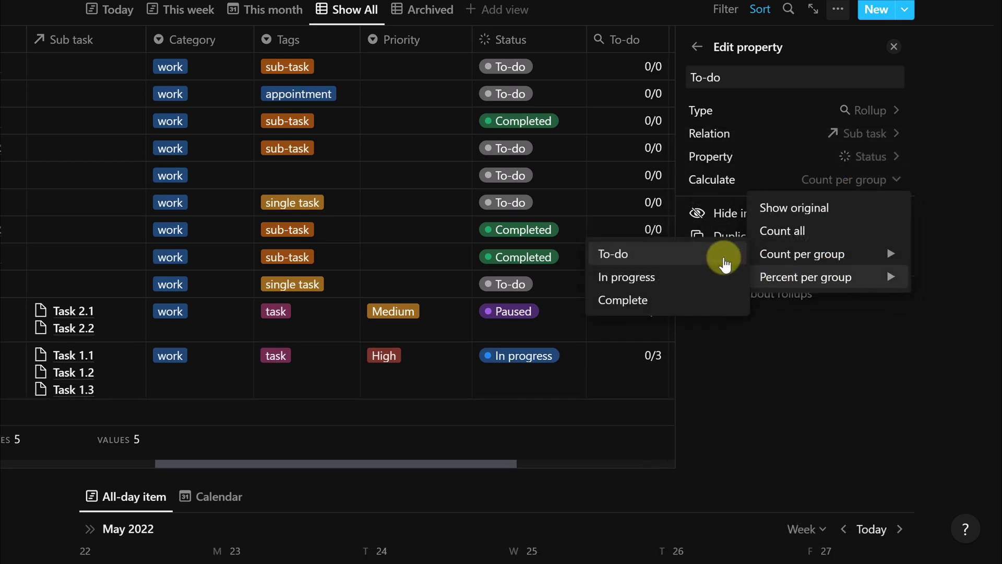
{"action": "left_click", "coordinate": [724, 260]}
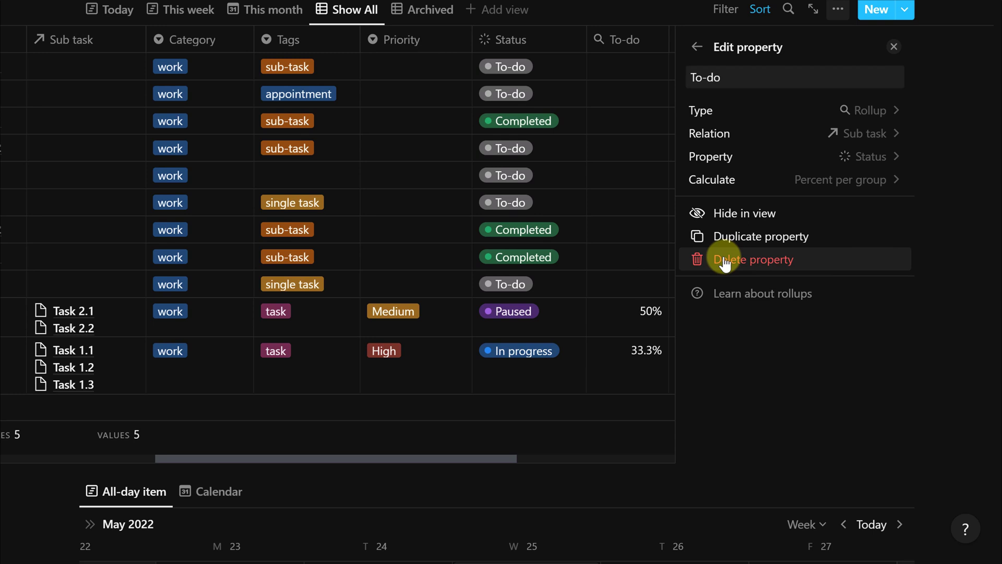
Duplicate the To-do rollup, rename the copy In progress and calculate its percent per group for In progress
{"action": "left_click", "coordinate": [754, 238]}
{"action": "left_click", "coordinate": [753, 83]}
{"action": "key", "text": "ctrl+a"}
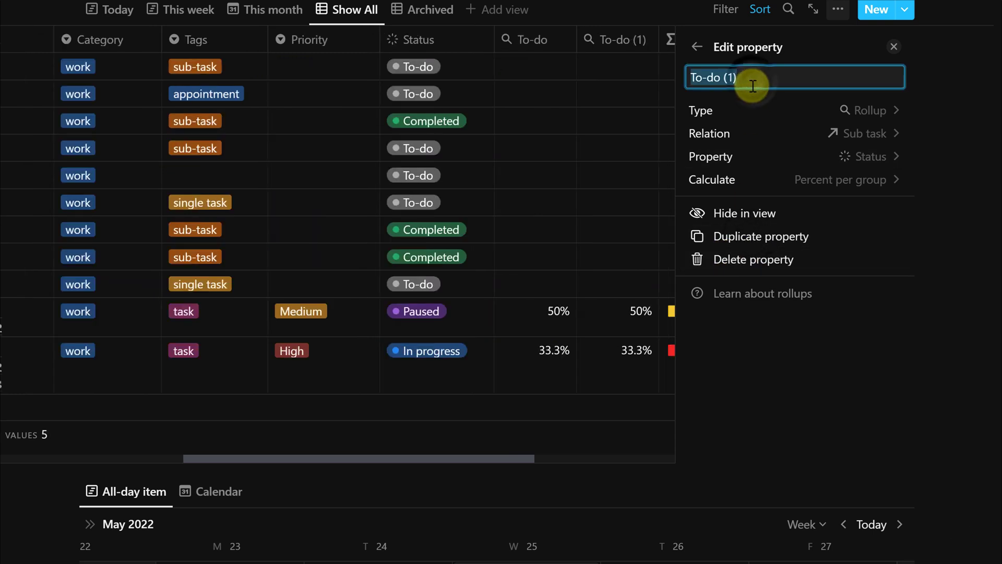
{"action": "type", "text": "In progress"}
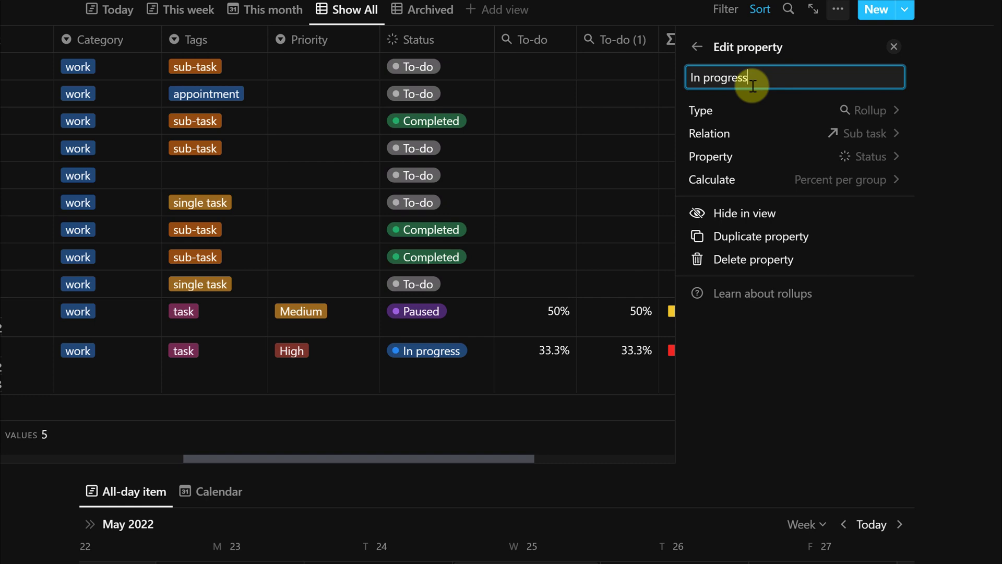
{"action": "left_click", "coordinate": [794, 179]}
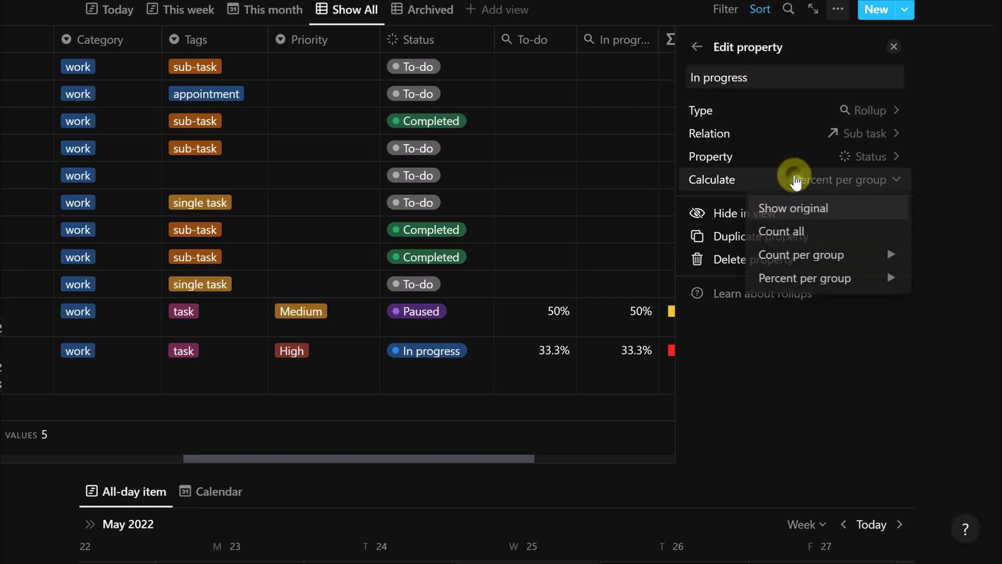
{"action": "mouse_move", "coordinate": [781, 282]}
{"action": "left_click", "coordinate": [737, 278]}
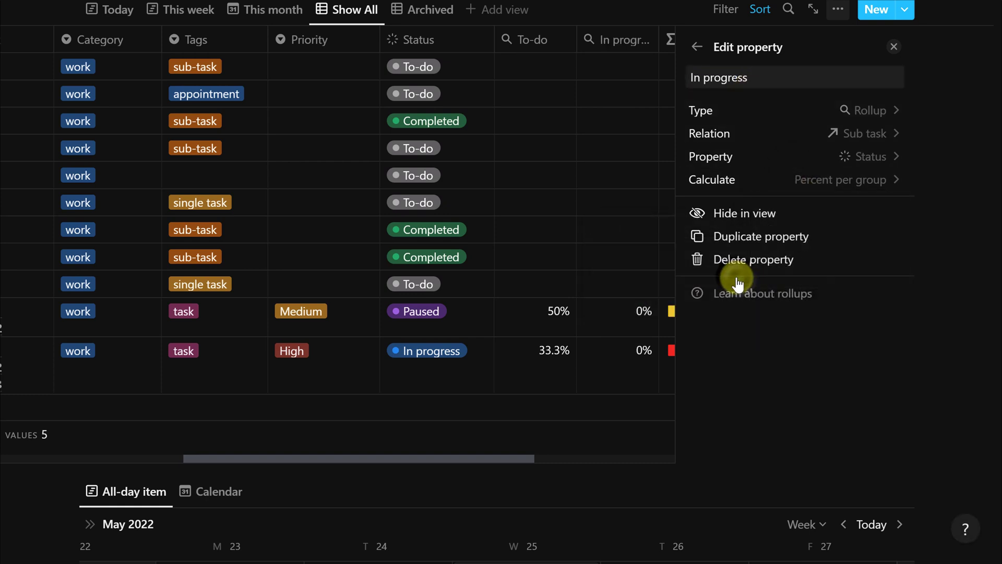
Duplicate the In progress rollup, rename the copy Complete and calculate its percent per group for Complete
{"action": "left_click", "coordinate": [726, 237]}
{"action": "left_click", "coordinate": [782, 75]}
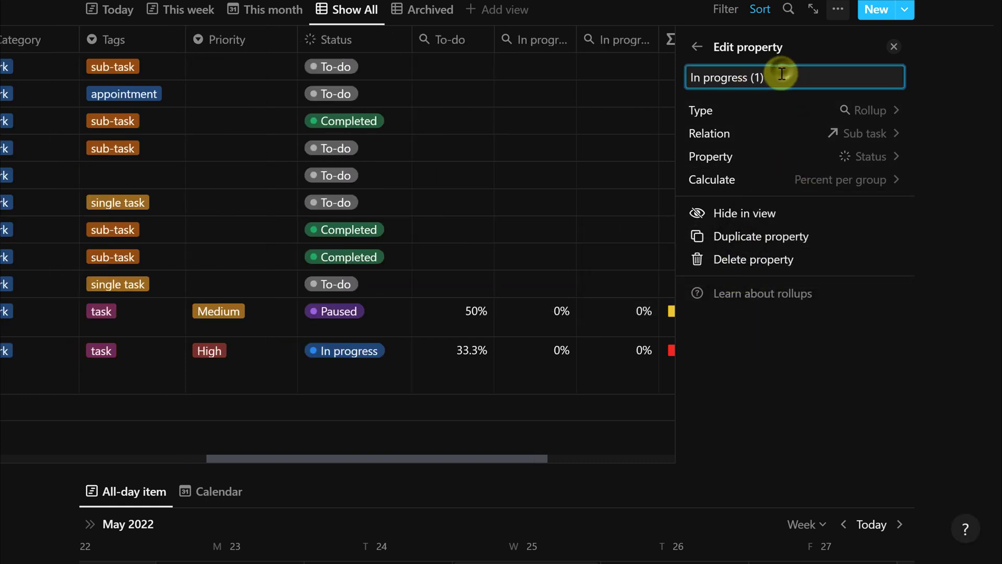
{"action": "key", "text": "ctrl+a"}
{"action": "type", "text": "Co"}
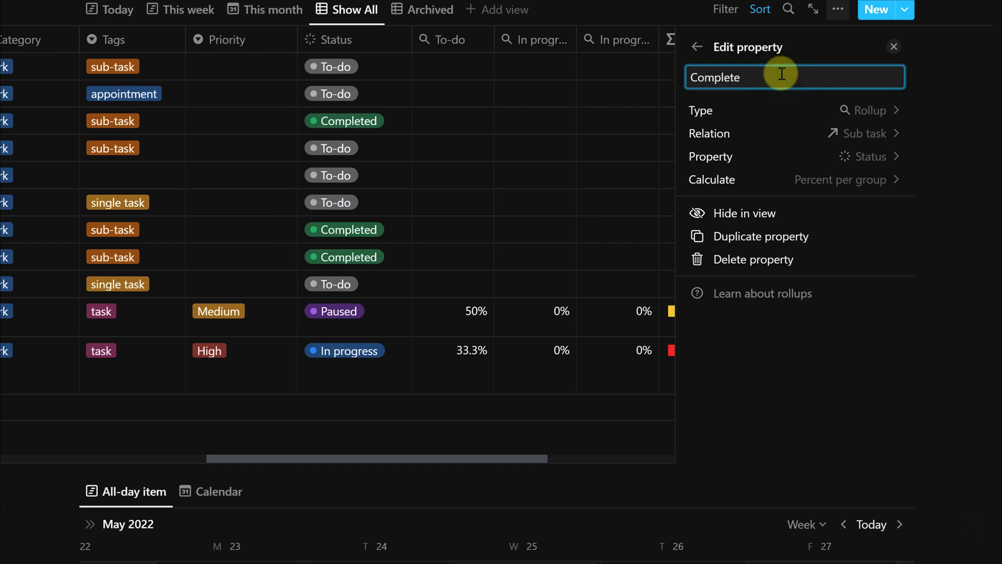
{"action": "left_click", "coordinate": [817, 177]}
{"action": "mouse_move", "coordinate": [799, 275]}
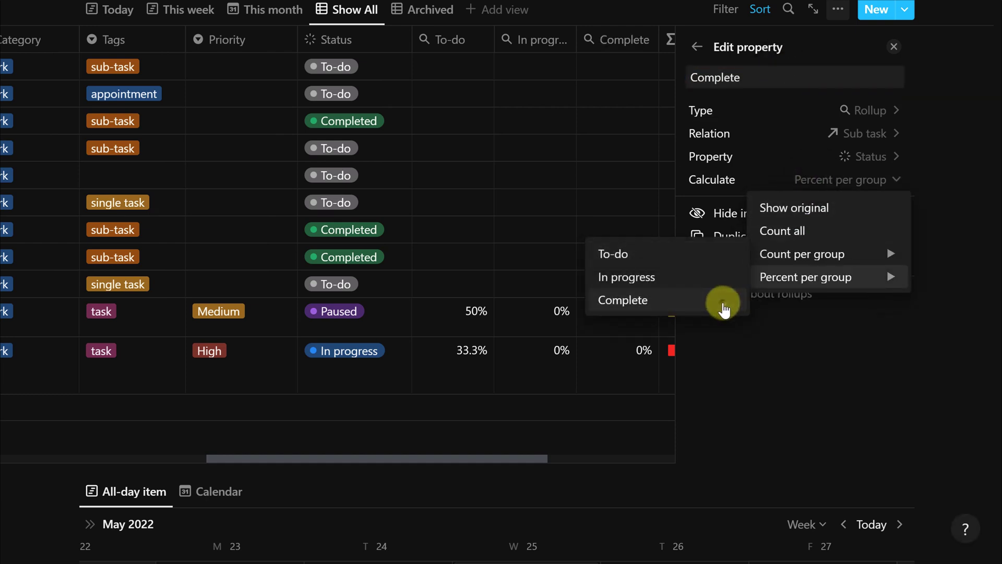
{"action": "left_click", "coordinate": [724, 309]}
Duplicate the Complete rollup, rename the copy Status-Progress Bar and change its type to Formula
{"action": "left_click", "coordinate": [731, 237]}
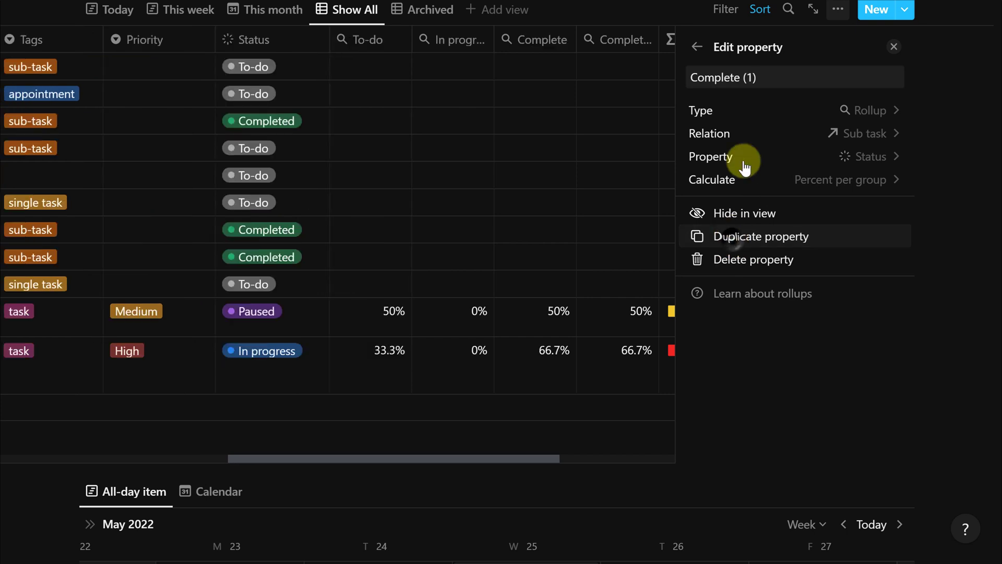
{"action": "left_click", "coordinate": [767, 74]}
{"action": "type", "text": "Stat"}
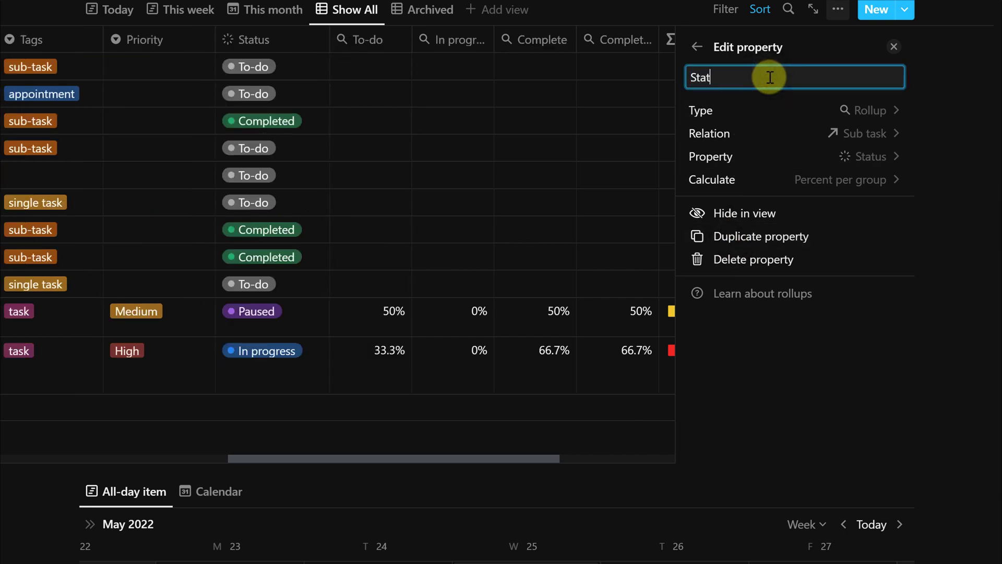
{"action": "type", "text": "us-Progress Bar"}
{"action": "left_click", "coordinate": [801, 112]}
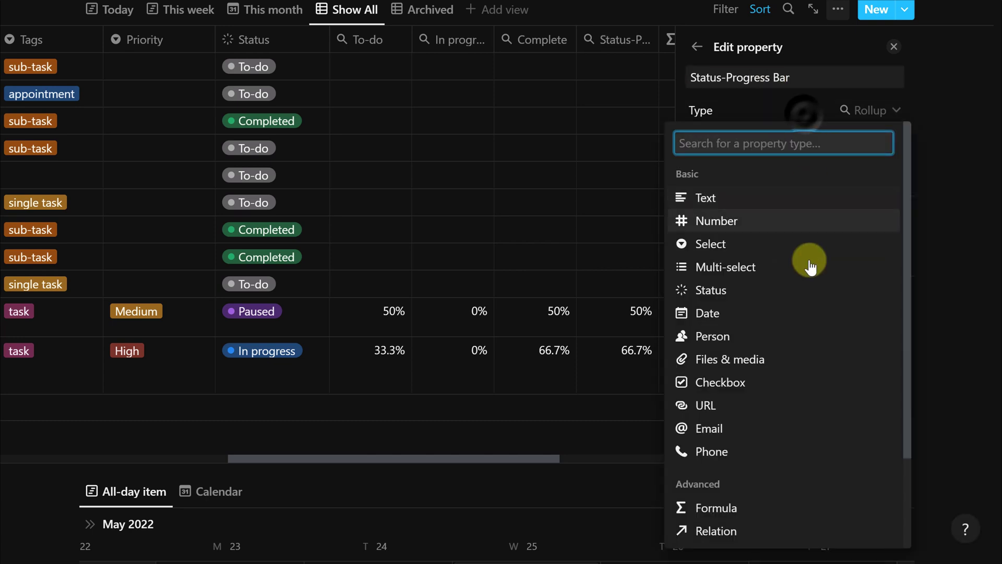
{"action": "left_click", "coordinate": [752, 508]}
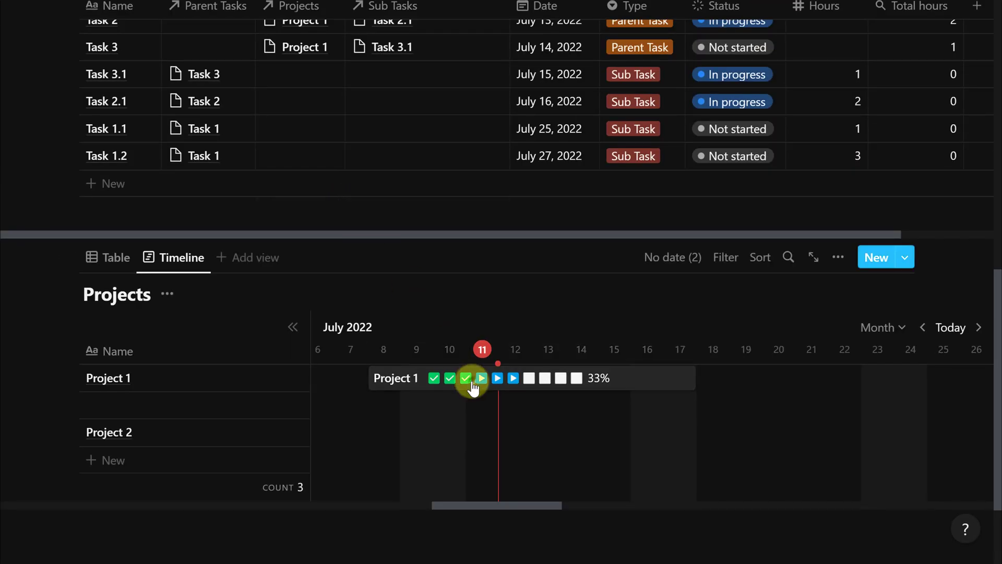
Copy the Status-Progress Bar formula from Project 1 in the Projects timeline into the tasks database's new Status-Progress Bar property
{"action": "left_click", "coordinate": [473, 382]}
{"action": "left_click", "coordinate": [472, 417]}
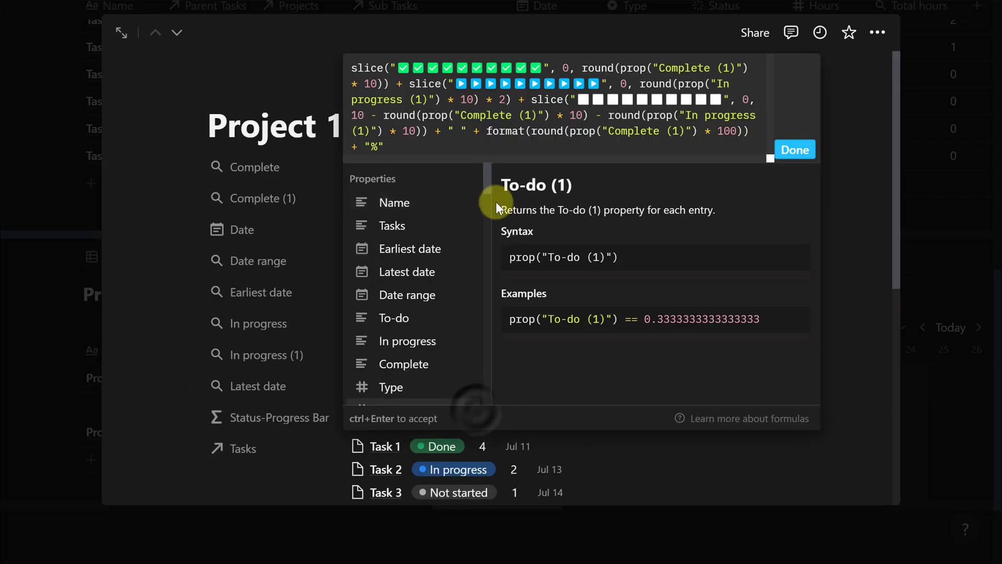
{"action": "key", "text": "ctrl+a"}
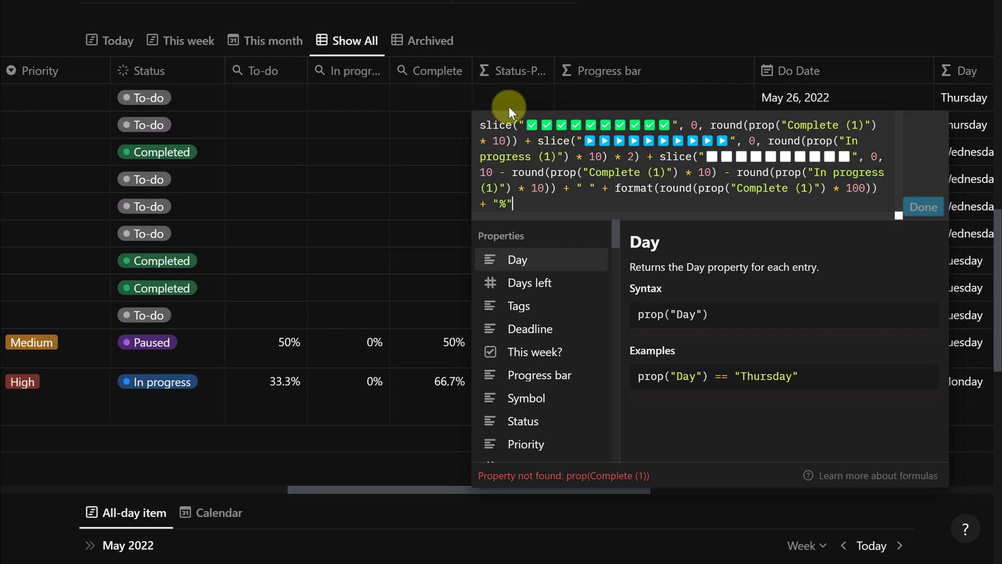
Remove the (1) suffix from every Complete and In progress reference in the formula, accept it and widen the Status-Progress Bar column
{"action": "left_click_drag", "start_coordinate": [847, 125], "coordinate": [867, 126]}
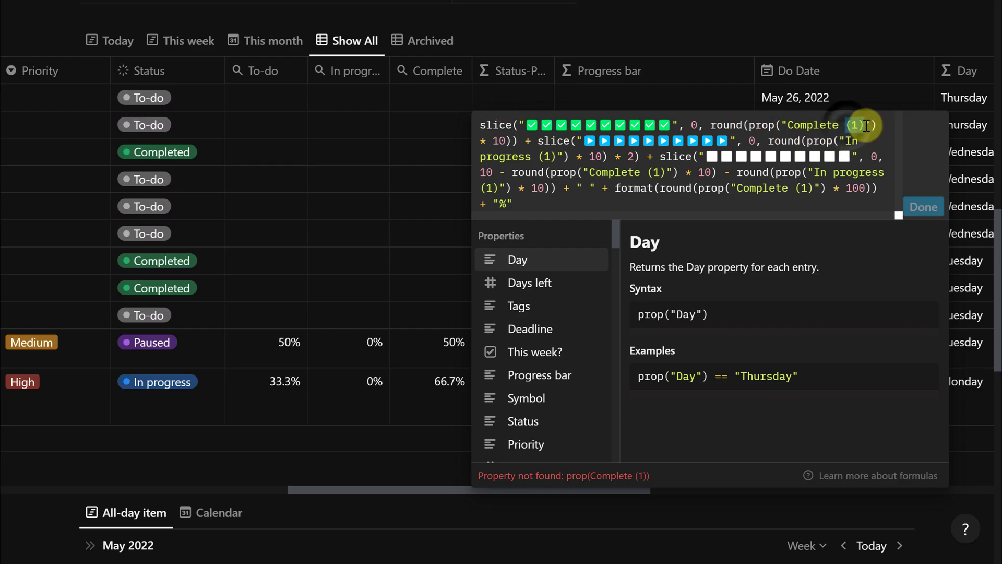
{"action": "key", "text": "BackSpace"}
{"action": "key", "text": "BackSpace"}
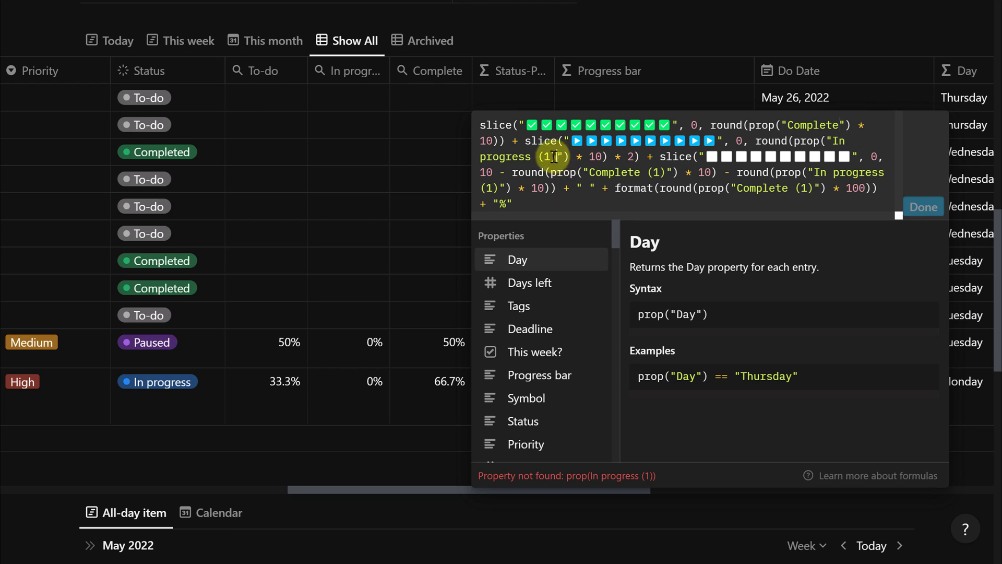
{"action": "left_click_drag", "start_coordinate": [554, 157], "coordinate": [541, 157]}
{"action": "key", "text": "BackSpace"}
{"action": "key", "text": "BackSpace"}
{"action": "left_click_drag", "start_coordinate": [625, 172], "coordinate": [660, 173]}
{"action": "key", "text": "BackSpace"}
{"action": "key", "text": "BackSpace"}
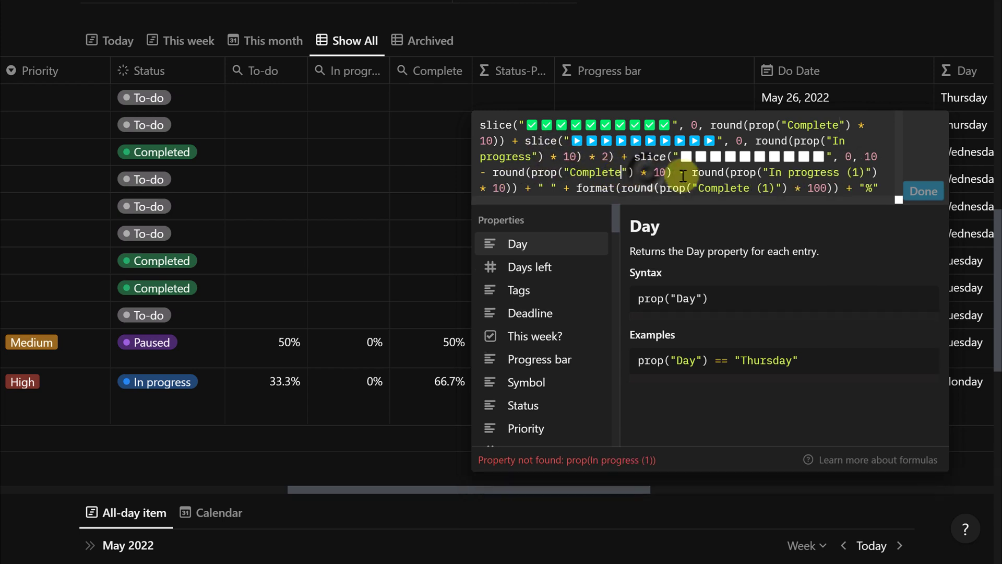
{"action": "left_click_drag", "start_coordinate": [866, 173], "coordinate": [841, 173]}
{"action": "key", "text": "BackSpace"}
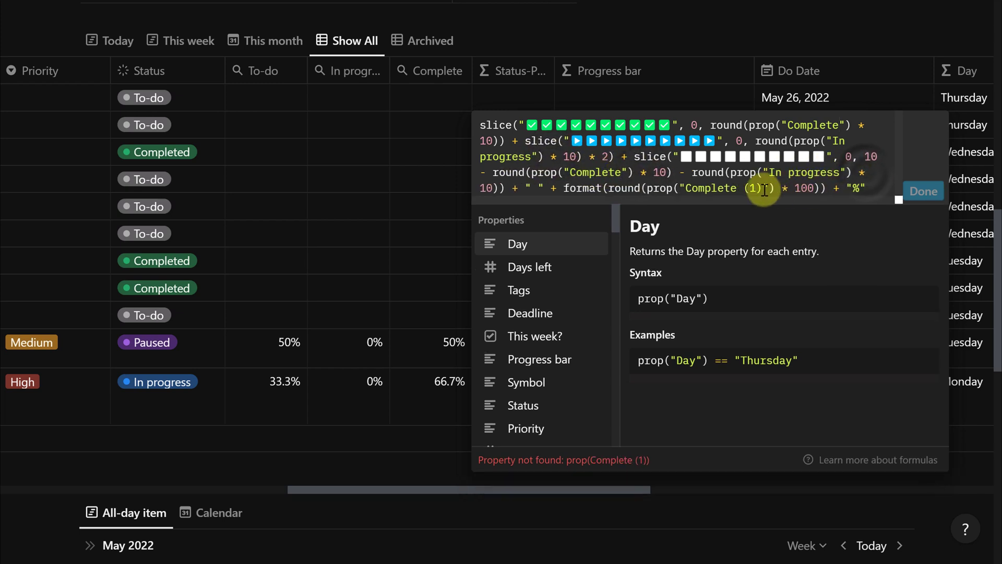
{"action": "key", "text": "BackSpace"}
{"action": "key", "text": "BackSpace"}
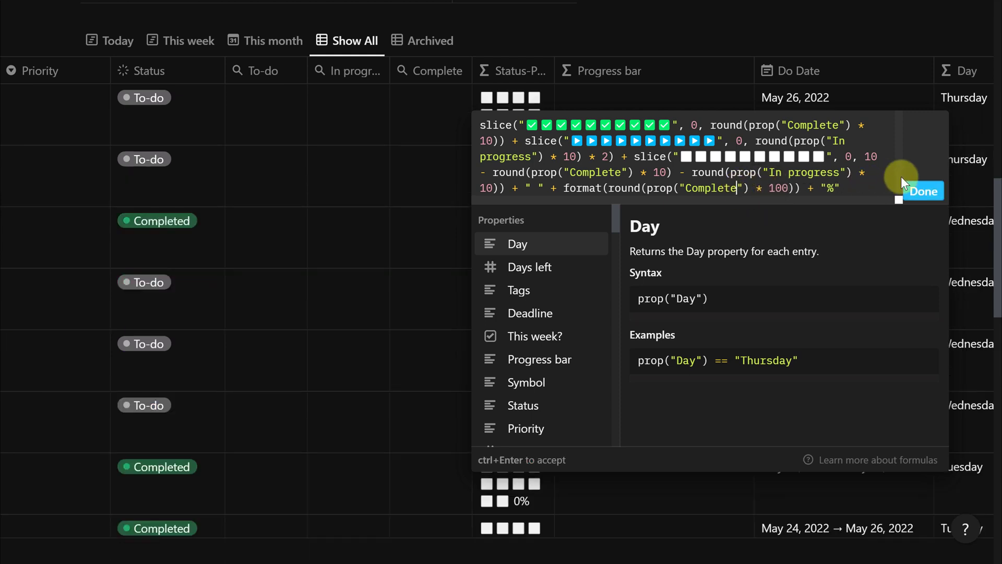
{"action": "left_click", "coordinate": [920, 194]}
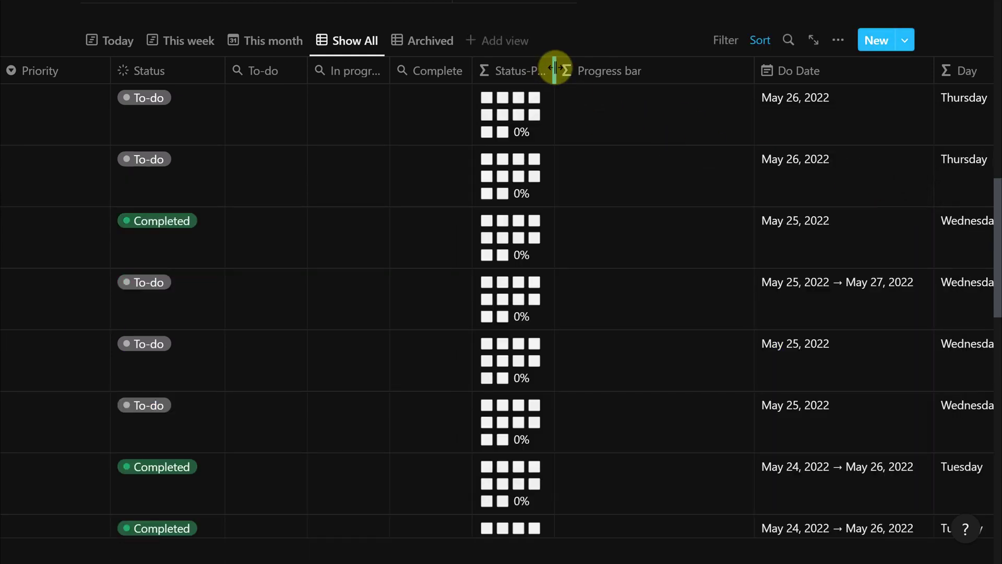
{"action": "left_click_drag", "start_coordinate": [553, 69], "coordinate": [681, 81]}
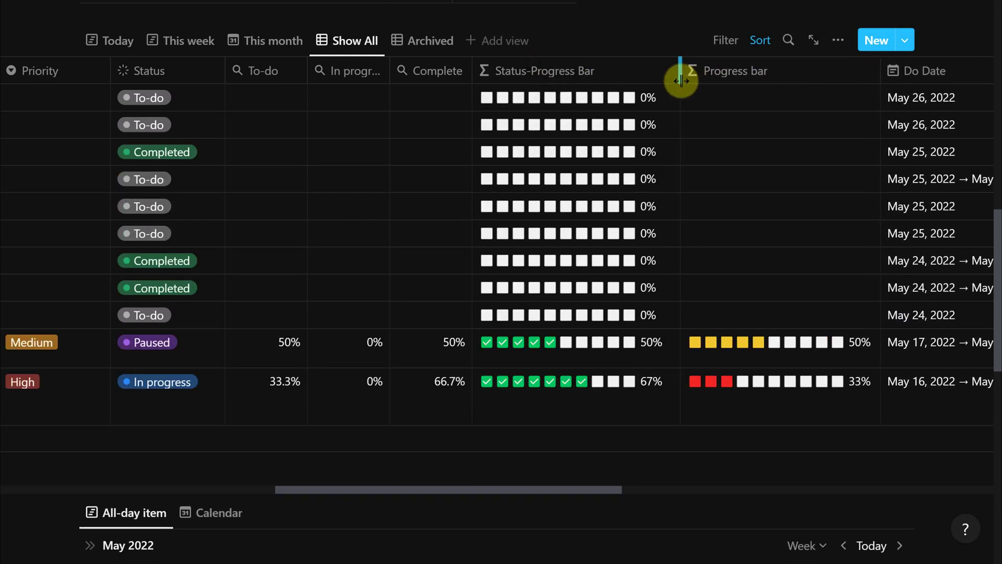
Copy the opening condition if(empty(prop("Sub task")), "", from the Progress bar formula
{"action": "left_click", "coordinate": [691, 346]}
{"action": "left_click_drag", "start_coordinate": [721, 178], "coordinate": [519, 178]}
{"action": "key", "text": "ctrl+c"}
{"action": "left_click", "coordinate": [638, 142]}
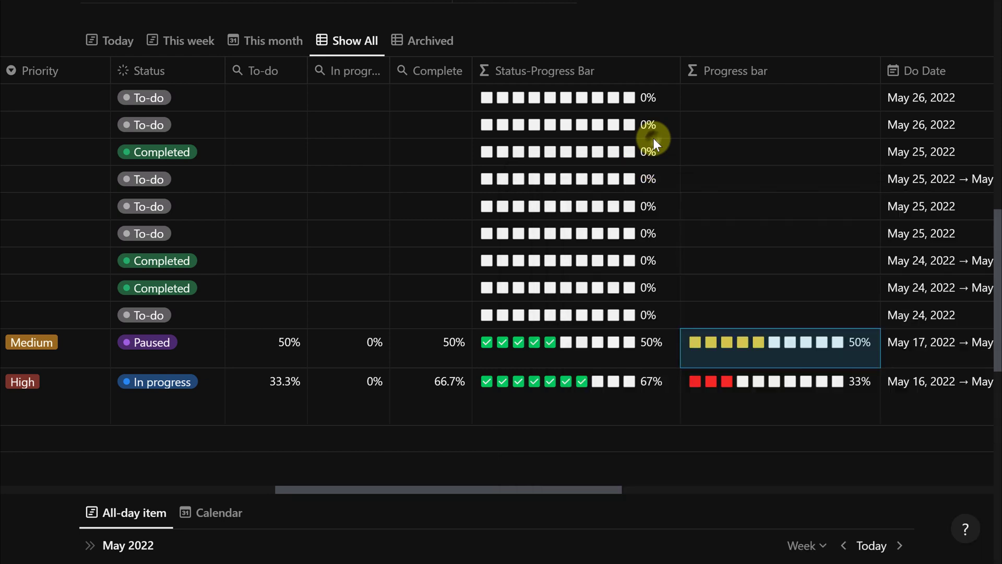
Wrap the Status-Progress Bar formula in the copied empty Sub task condition, add the closing parenthesis and accept the formula
{"action": "left_click", "coordinate": [577, 104]}
{"action": "left_click", "coordinate": [481, 126]}
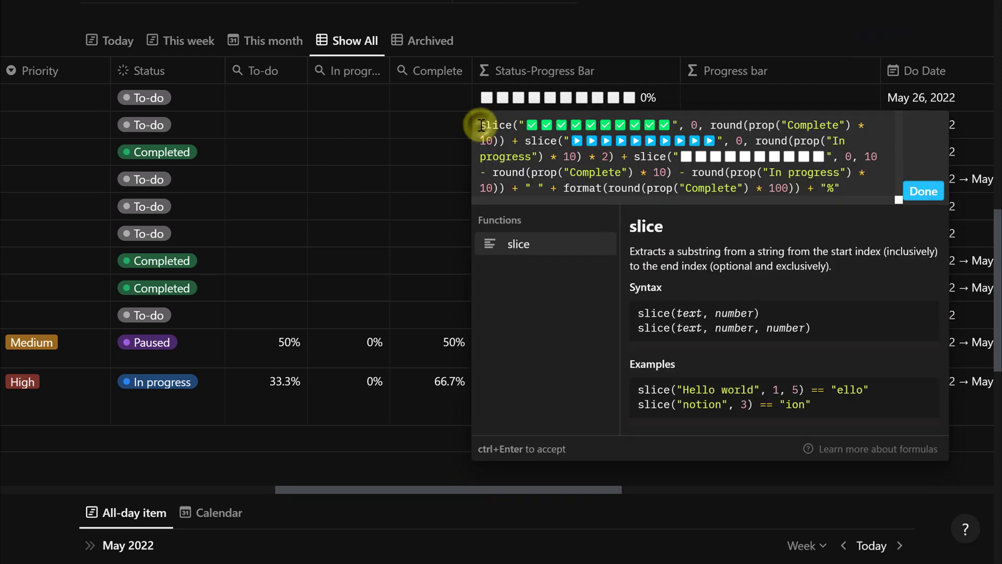
{"action": "key", "text": "ctrl+v"}
{"action": "left_click", "coordinate": [832, 203]}
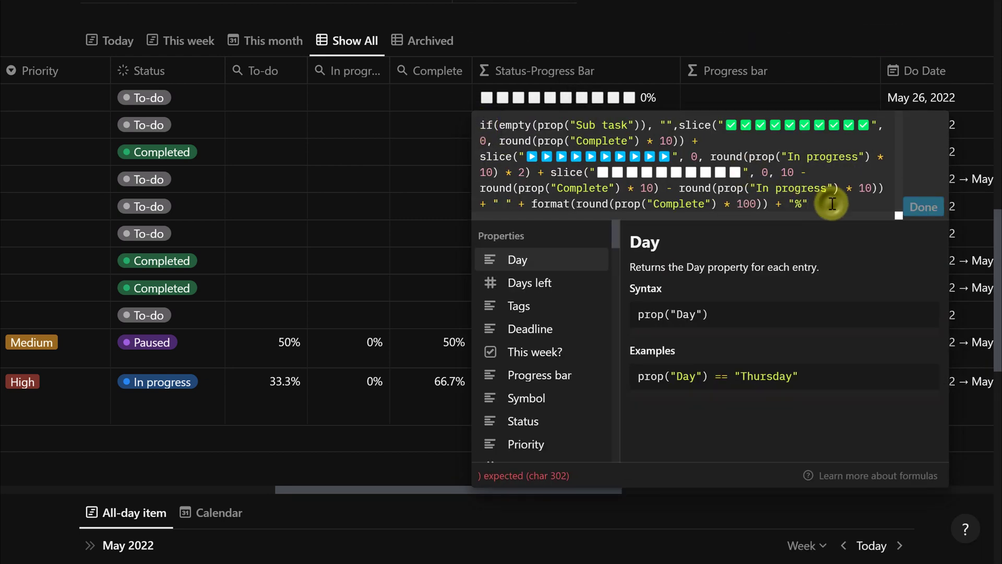
{"action": "type", "text": ")"}
{"action": "left_click", "coordinate": [923, 207]}
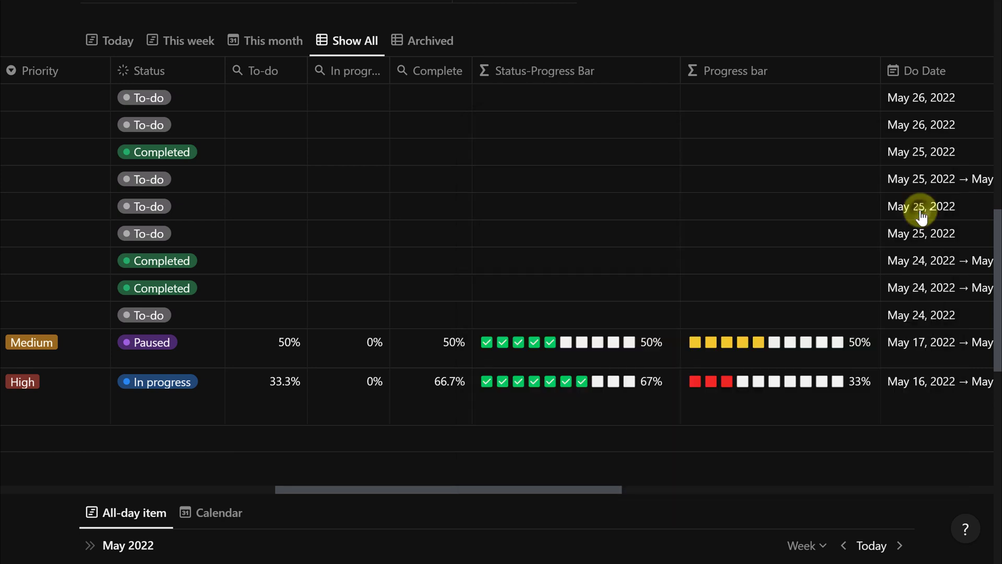
Set the Status of sub-task Task 2.1 to In progress and of Task 1.2 to Paused
{"action": "left_click", "coordinate": [187, 259]}
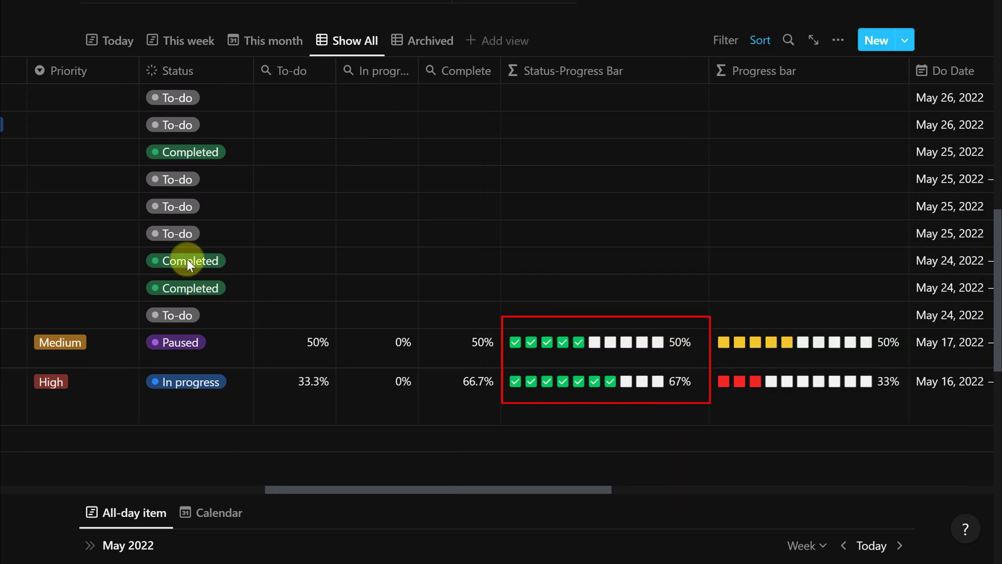
{"action": "left_click", "coordinate": [196, 376]}
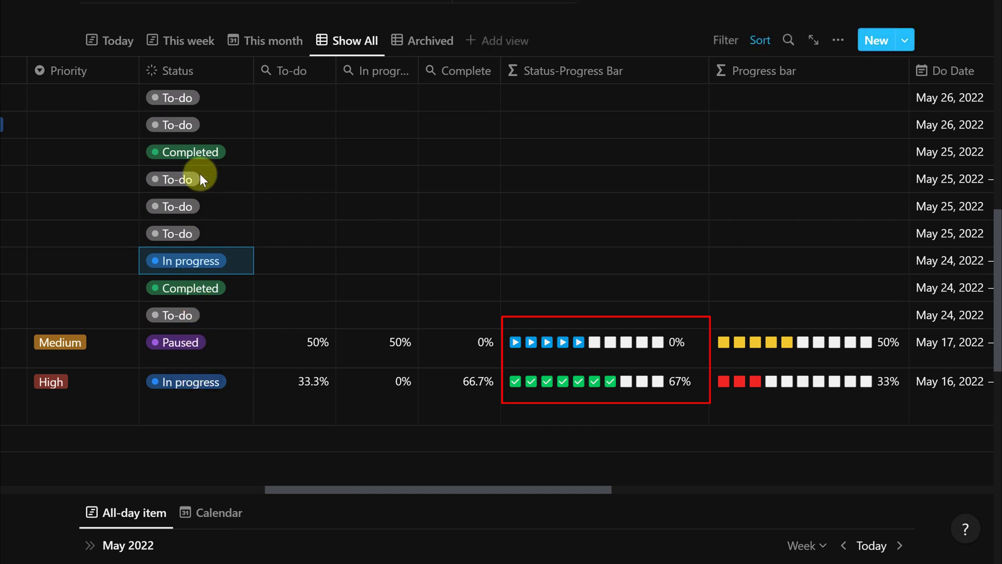
{"action": "left_click", "coordinate": [199, 152]}
{"action": "left_click", "coordinate": [213, 287]}
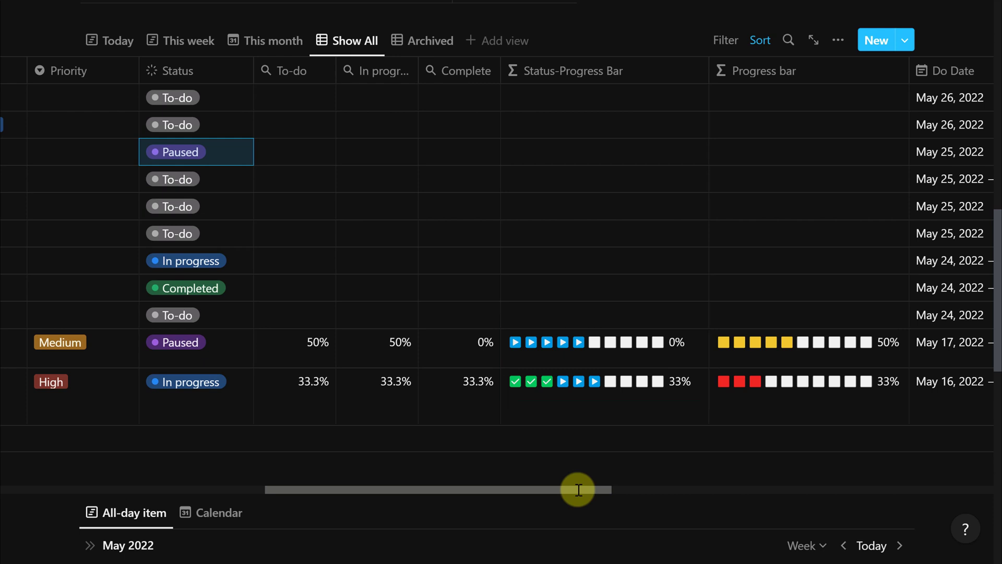
Hide the Progress bar property from the Show All view
{"action": "left_click", "coordinate": [782, 81]}
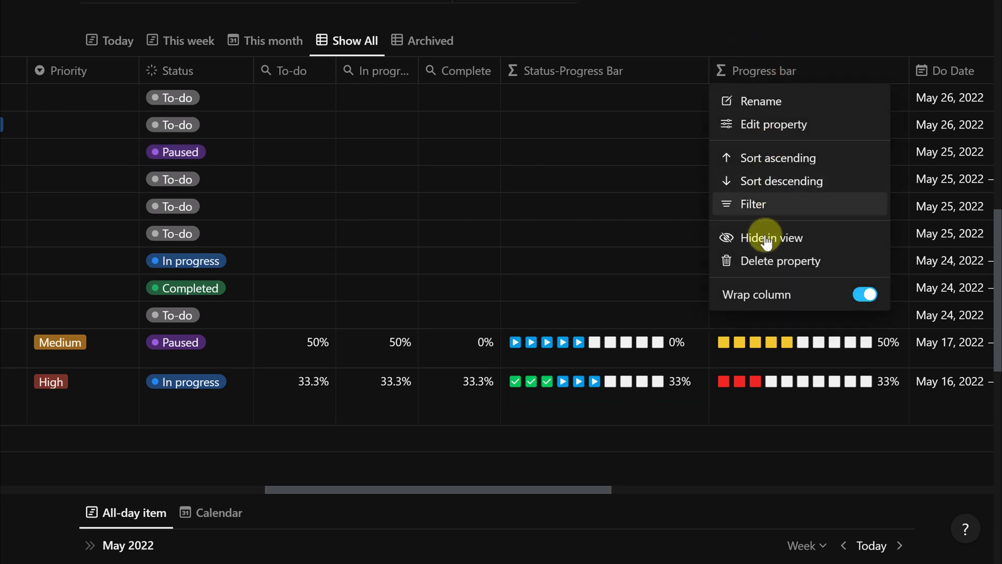
{"action": "left_click", "coordinate": [768, 236]}
Show the Status property in the This week timeline and place it ahead of the Tasks title
{"action": "left_click", "coordinate": [188, 41]}
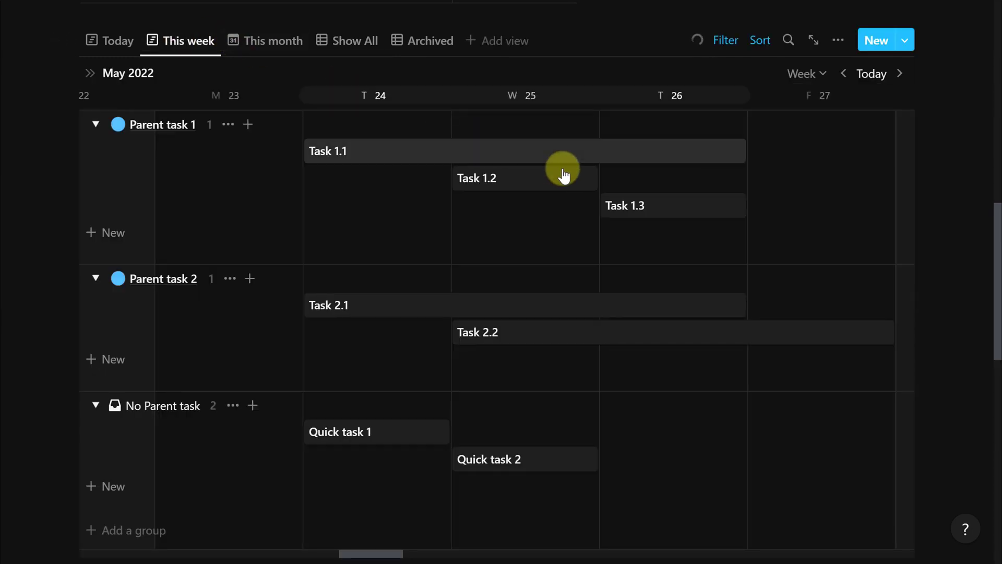
{"action": "left_click", "coordinate": [837, 42]}
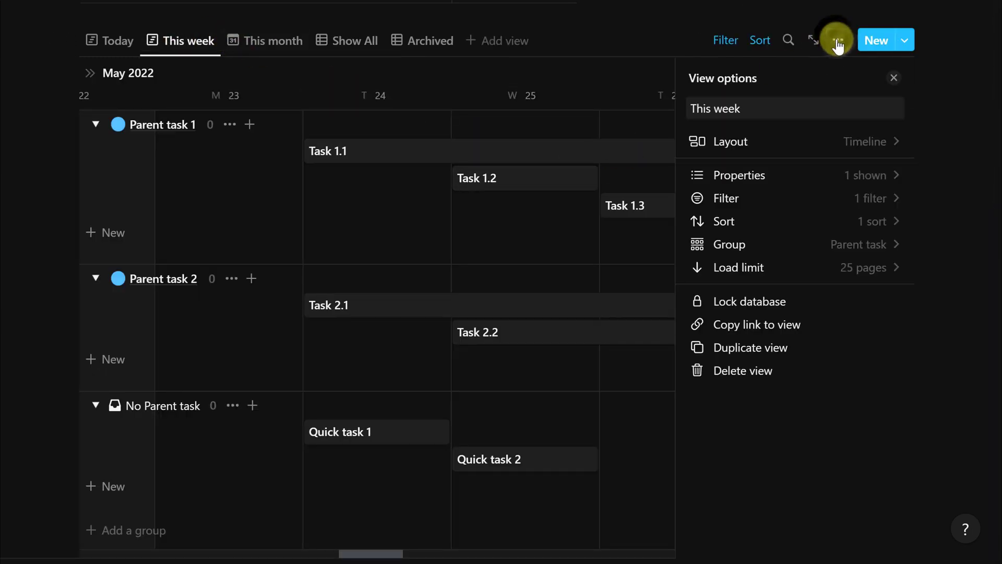
{"action": "left_click", "coordinate": [829, 172]}
{"action": "scroll", "coordinate": [831, 193], "scroll_direction": "down", "scroll_amount": 3}
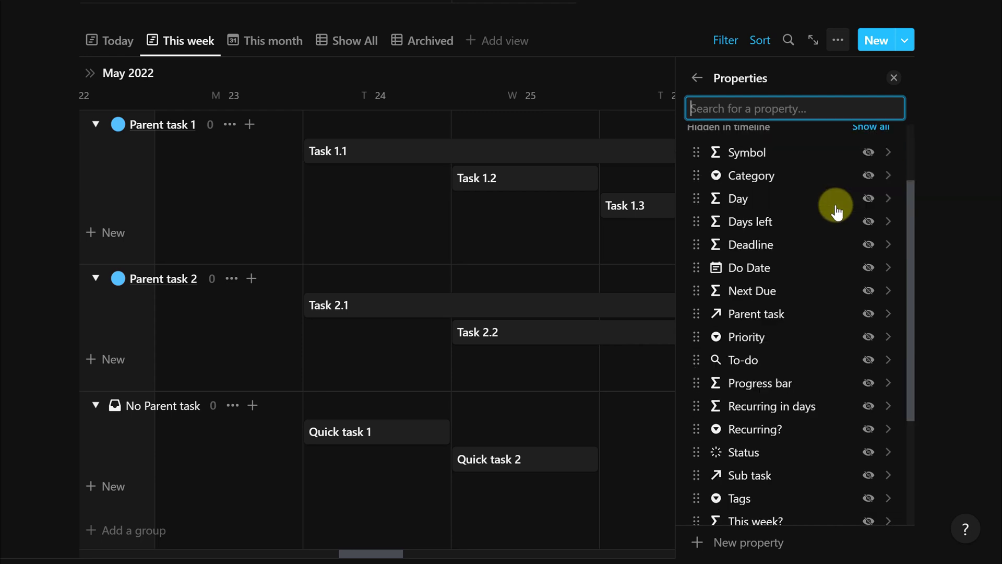
{"action": "left_click", "coordinate": [867, 445]}
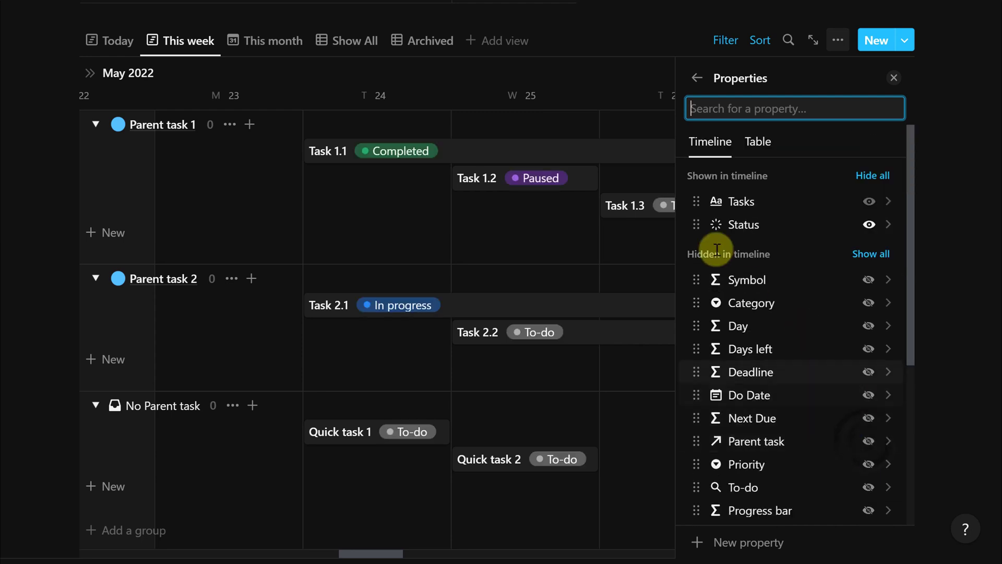
{"action": "left_click_drag", "start_coordinate": [699, 225], "coordinate": [698, 197]}
Set the Status property in the This week timeline to show as Checkbox
{"action": "left_click", "coordinate": [731, 204]}
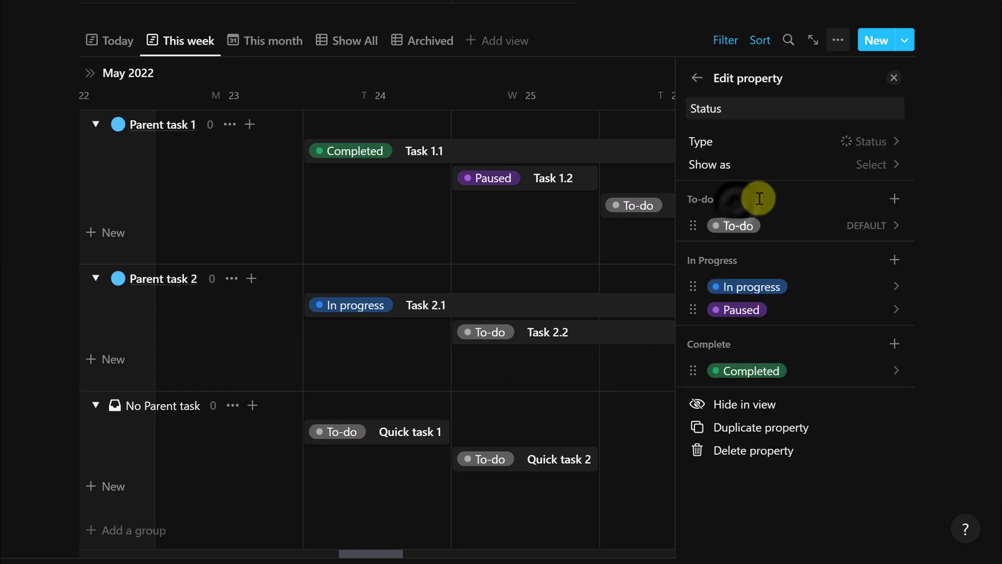
{"action": "left_click", "coordinate": [853, 164]}
{"action": "left_click", "coordinate": [830, 192]}
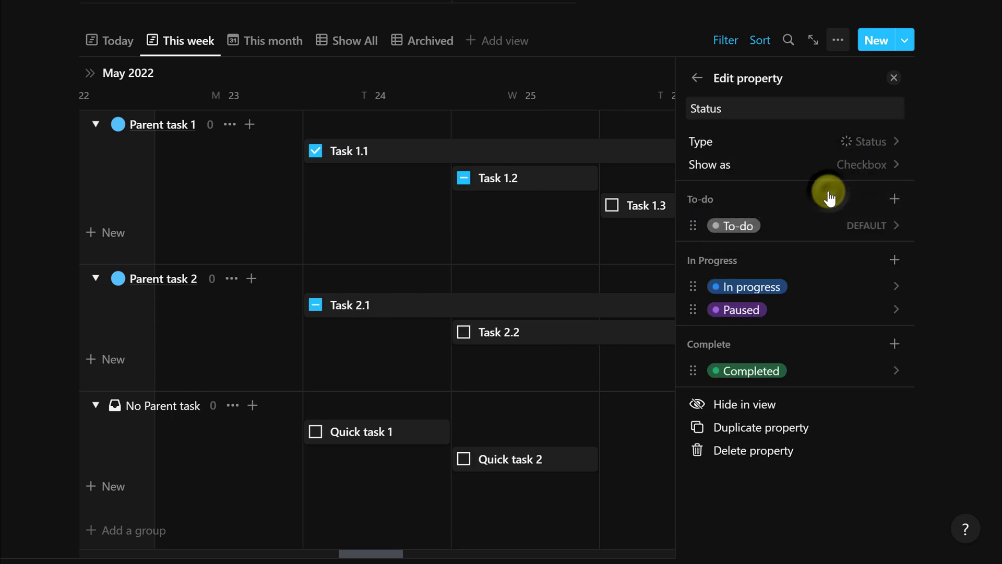
{"action": "left_click", "coordinate": [626, 101]}
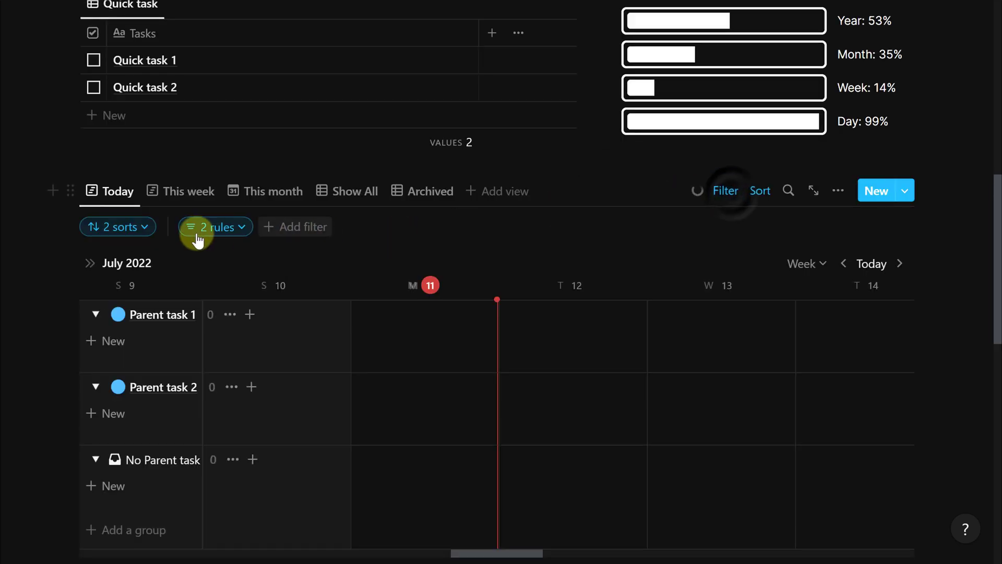
In the Today view's first filter group, replace the Done rule with Status Is not Complete
{"action": "left_click", "coordinate": [214, 227]}
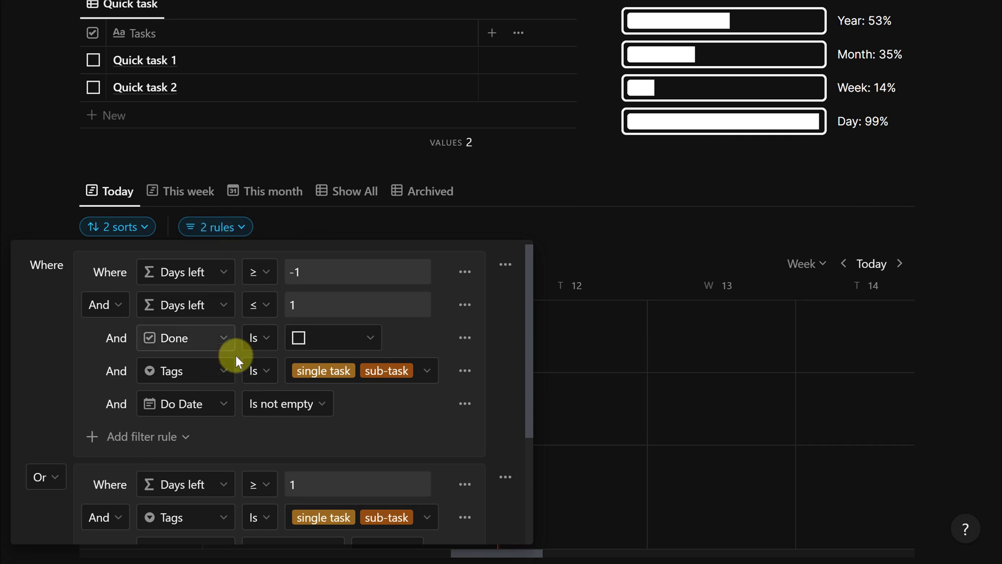
{"action": "left_click", "coordinate": [209, 340]}
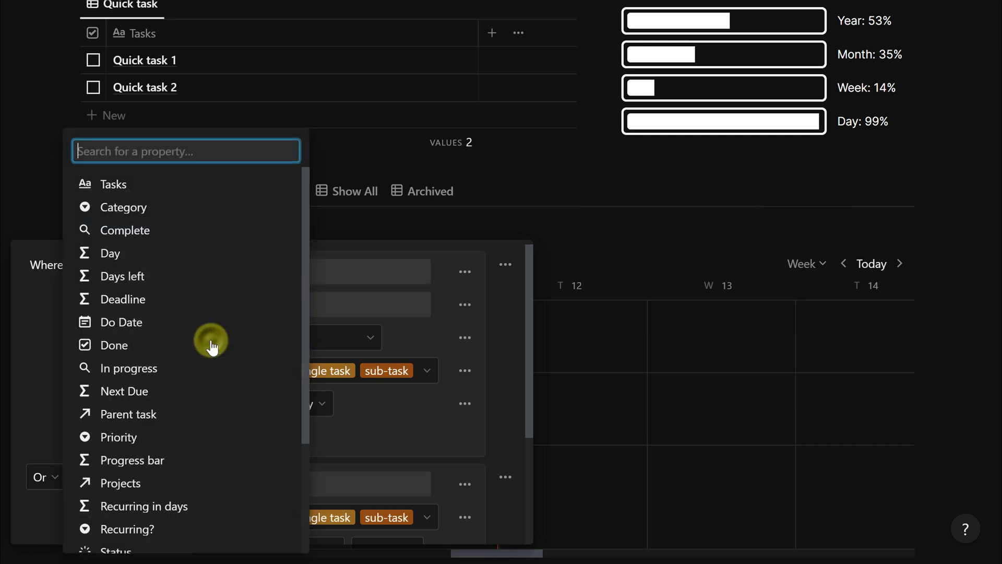
{"action": "scroll", "coordinate": [209, 343], "scroll_direction": "down", "scroll_amount": 3}
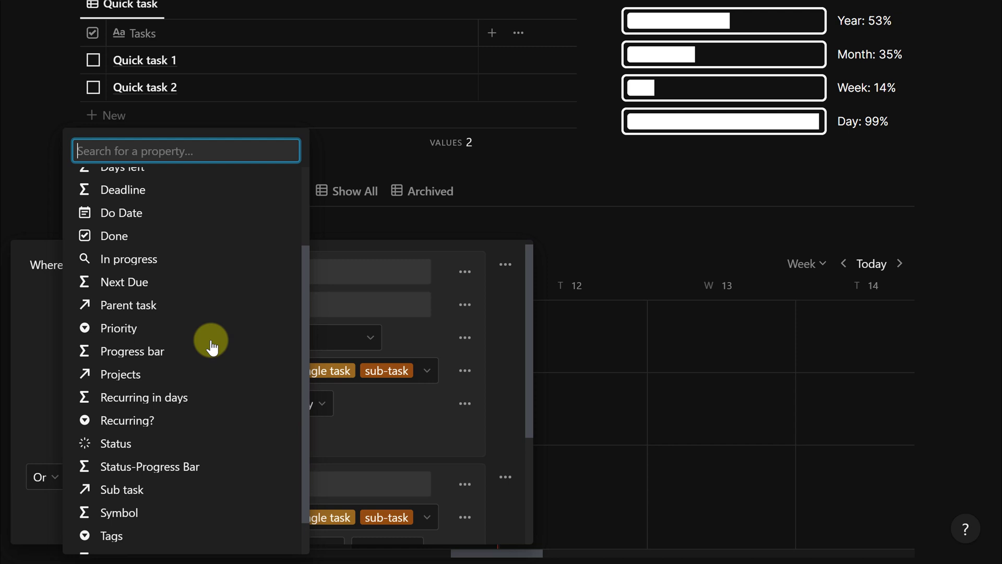
{"action": "left_click", "coordinate": [156, 445]}
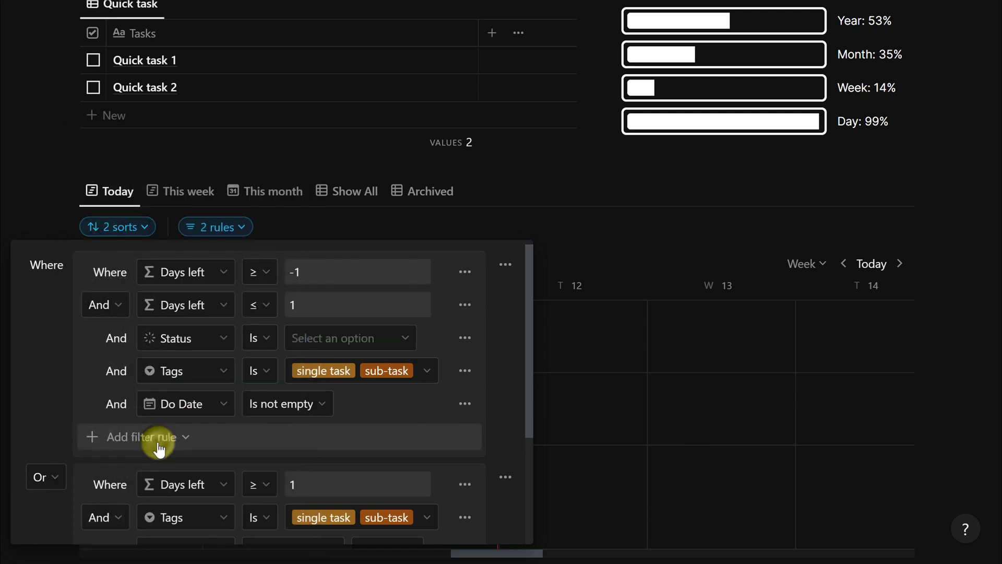
{"action": "left_click", "coordinate": [258, 342]}
{"action": "left_click", "coordinate": [230, 390]}
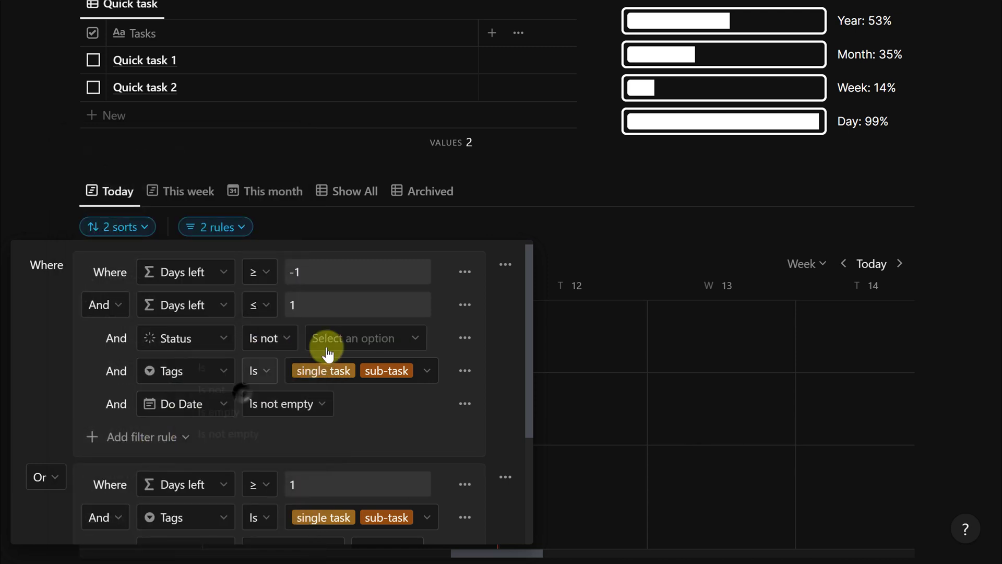
{"action": "left_click", "coordinate": [340, 341]}
{"action": "left_click", "coordinate": [276, 251]}
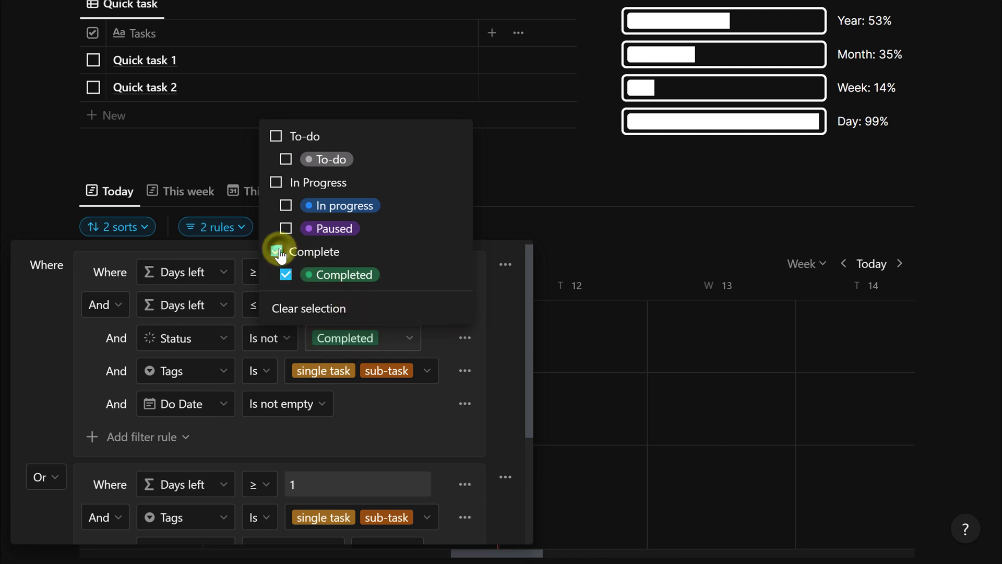
{"action": "left_click", "coordinate": [444, 342]}
In the Today view's second filter group, replace the Done rule with Status Is not Complete
{"action": "scroll", "coordinate": [444, 342], "scroll_direction": "down", "scroll_amount": 2}
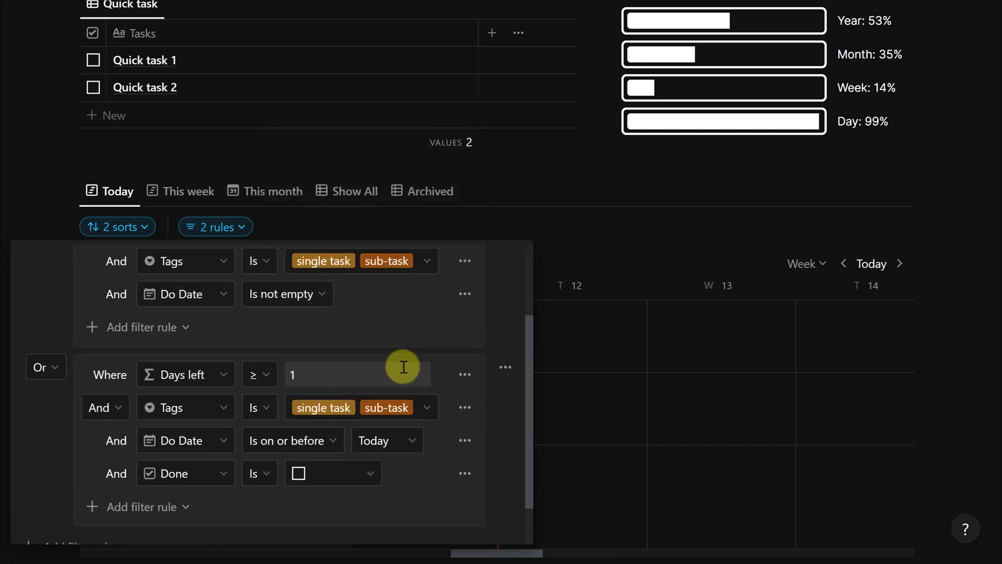
{"action": "left_click", "coordinate": [183, 474]}
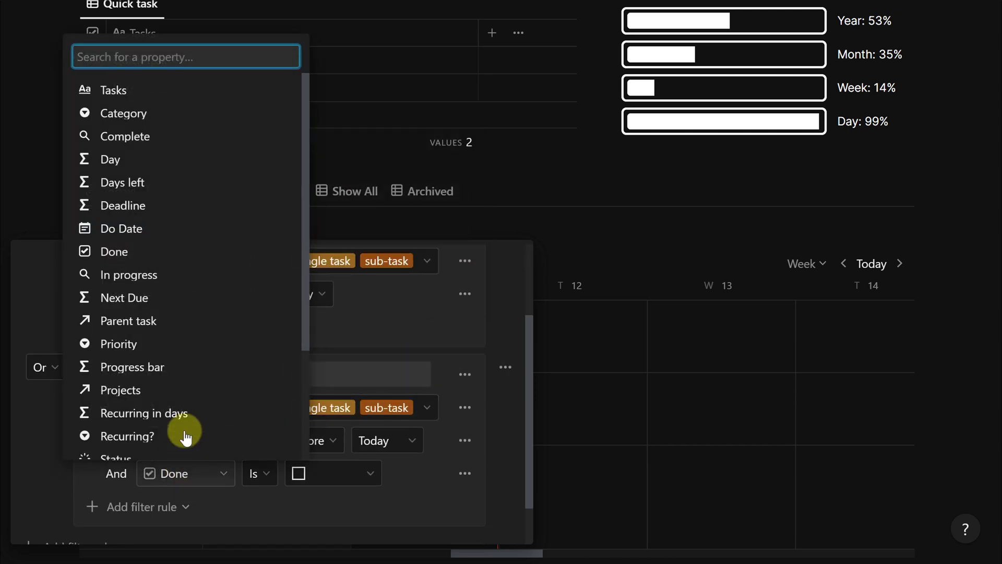
{"action": "left_click", "coordinate": [157, 457]}
{"action": "left_click", "coordinate": [257, 476]}
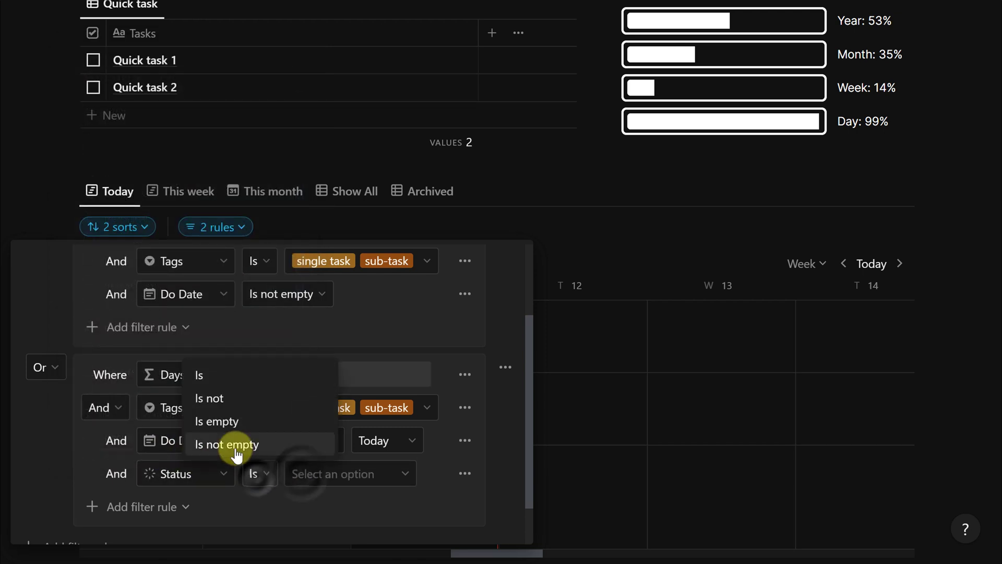
{"action": "left_click", "coordinate": [228, 399]}
{"action": "left_click", "coordinate": [332, 475]}
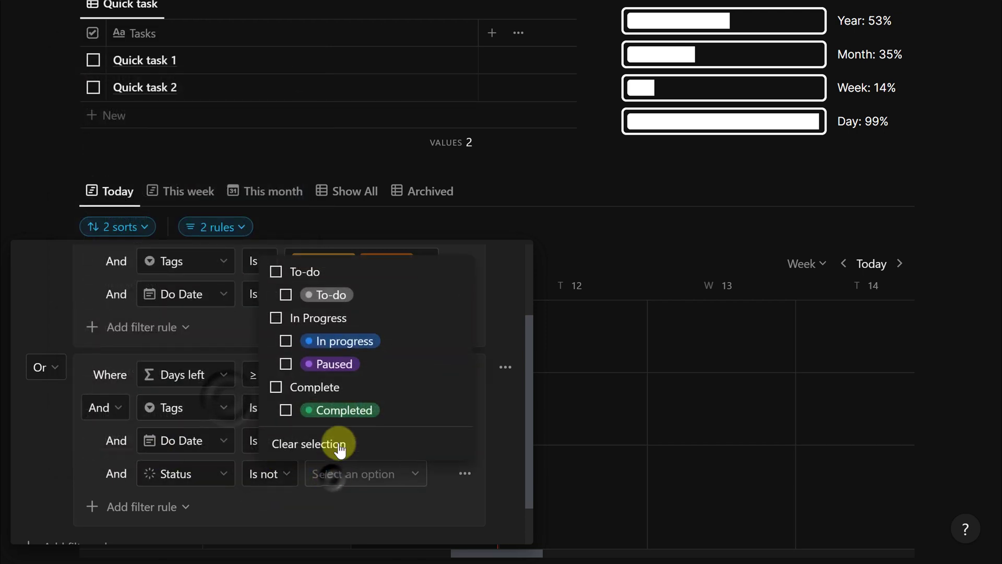
{"action": "left_click", "coordinate": [331, 387]}
{"action": "left_click", "coordinate": [446, 497]}
{"action": "left_click", "coordinate": [628, 467]}
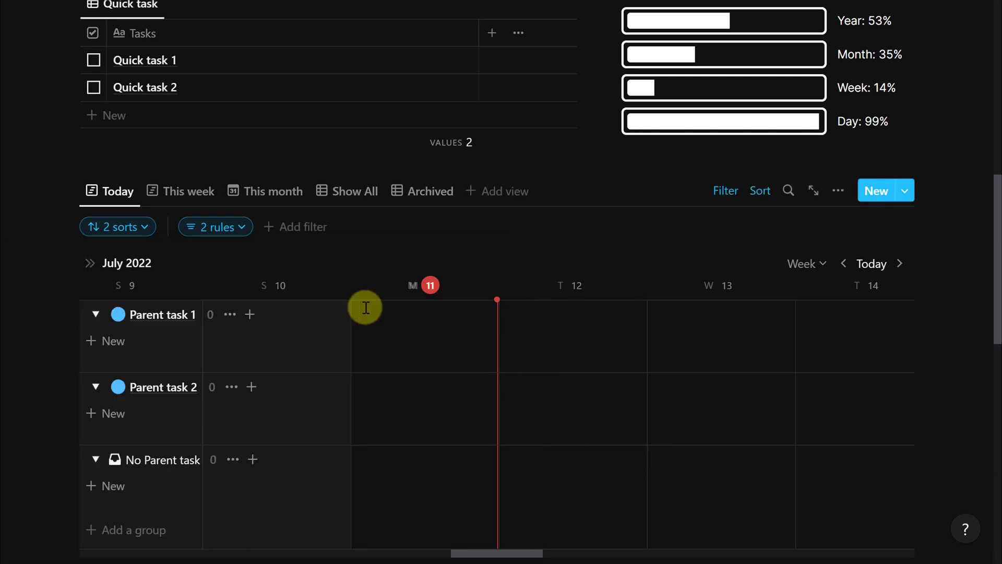
Replace Done with Status as the second, descending sort of the Today view
{"action": "left_click", "coordinate": [144, 230]}
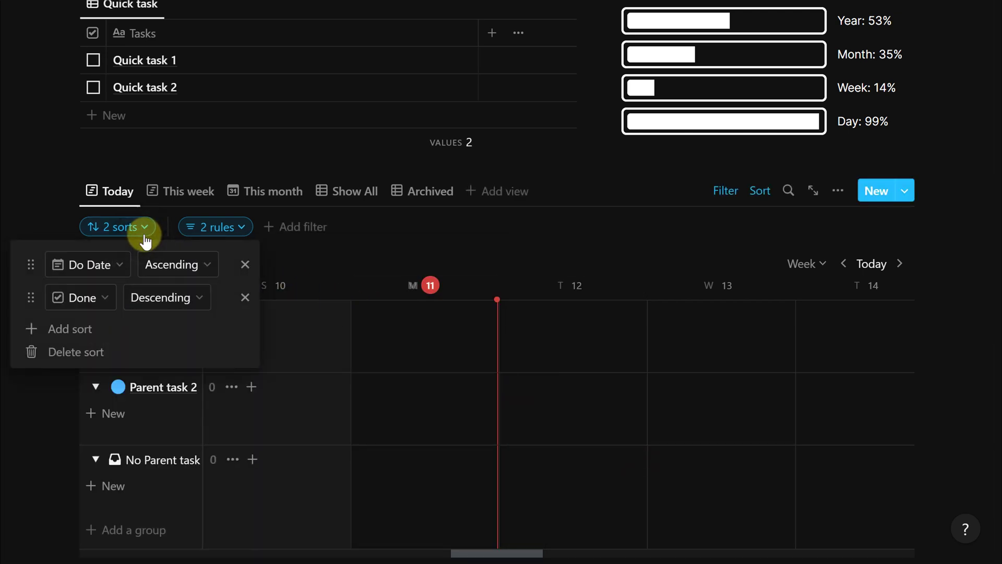
{"action": "left_click", "coordinate": [84, 298]}
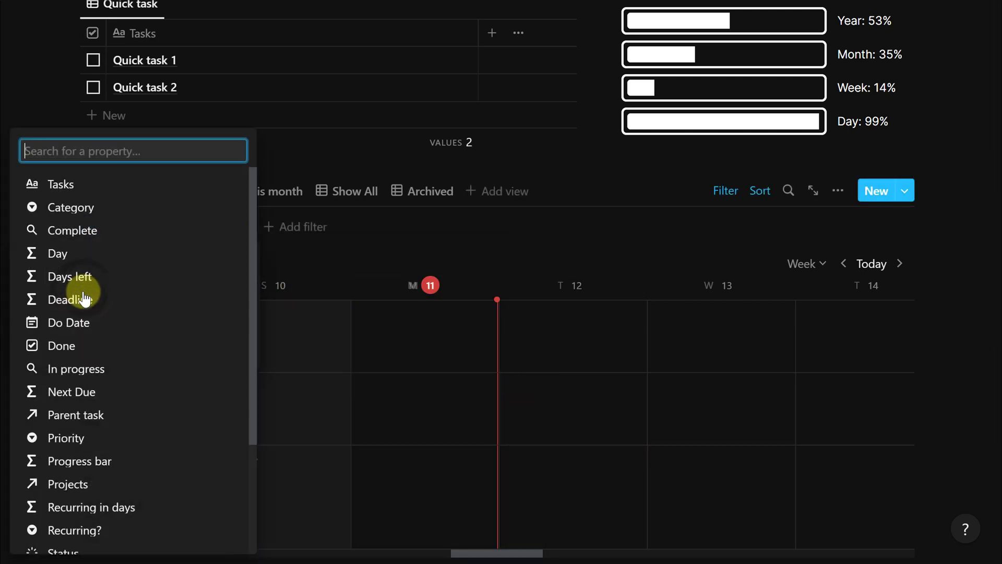
{"action": "left_click", "coordinate": [101, 545]}
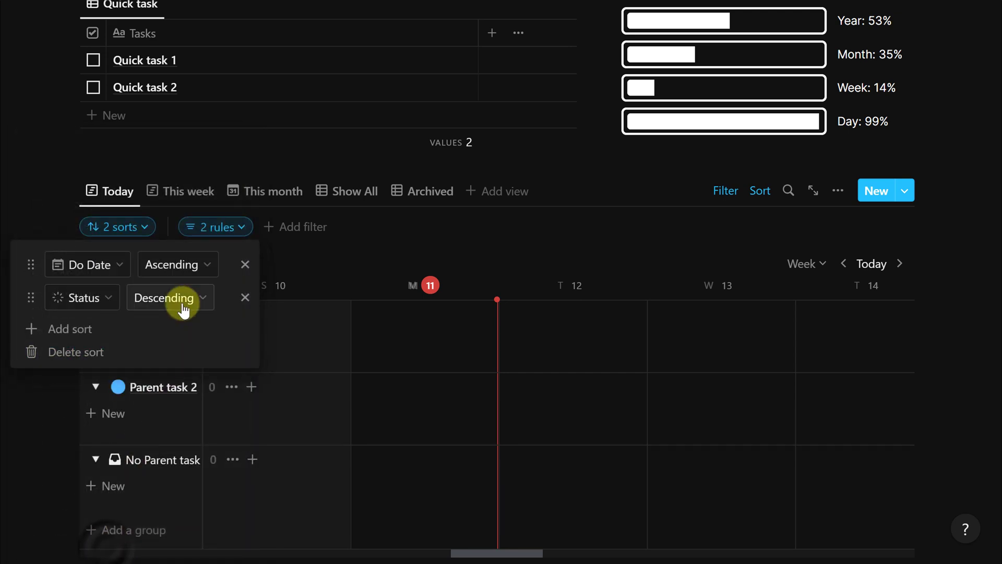
{"action": "left_click", "coordinate": [523, 255]}
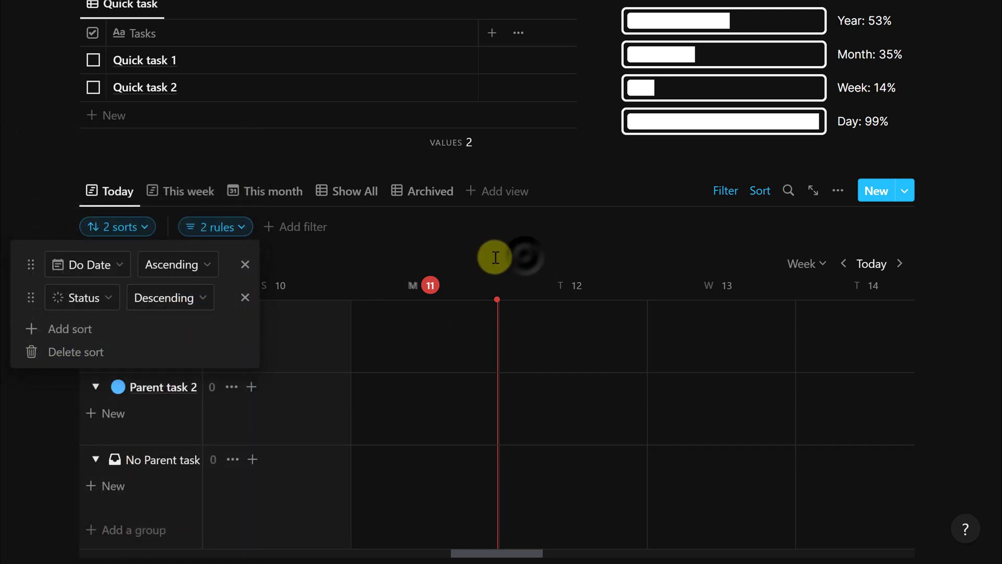
Replace Done with Status as the second, descending sort of the This week view
{"action": "left_click", "coordinate": [180, 194]}
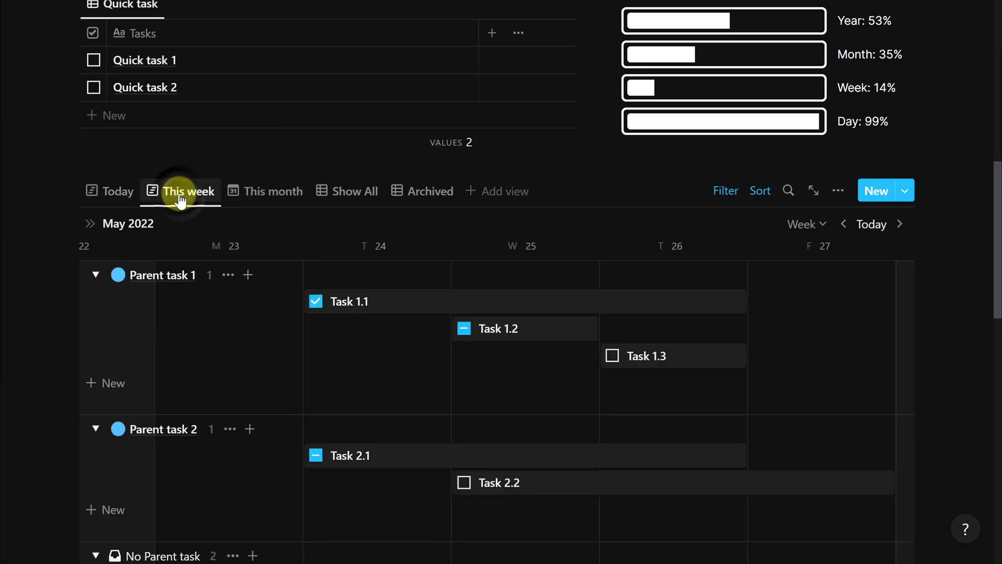
{"action": "left_click", "coordinate": [732, 196]}
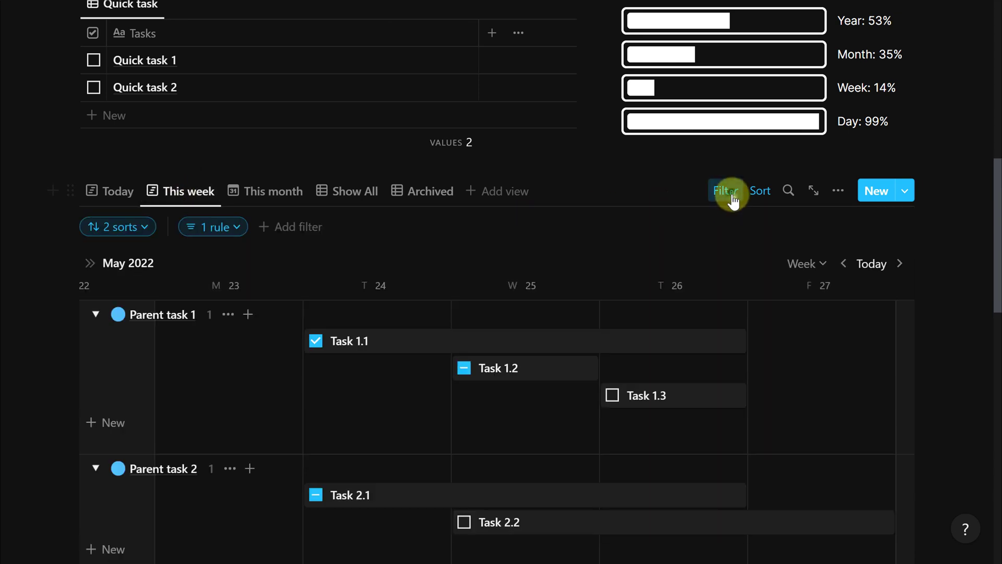
{"action": "left_click", "coordinate": [133, 227]}
{"action": "left_click", "coordinate": [88, 307]}
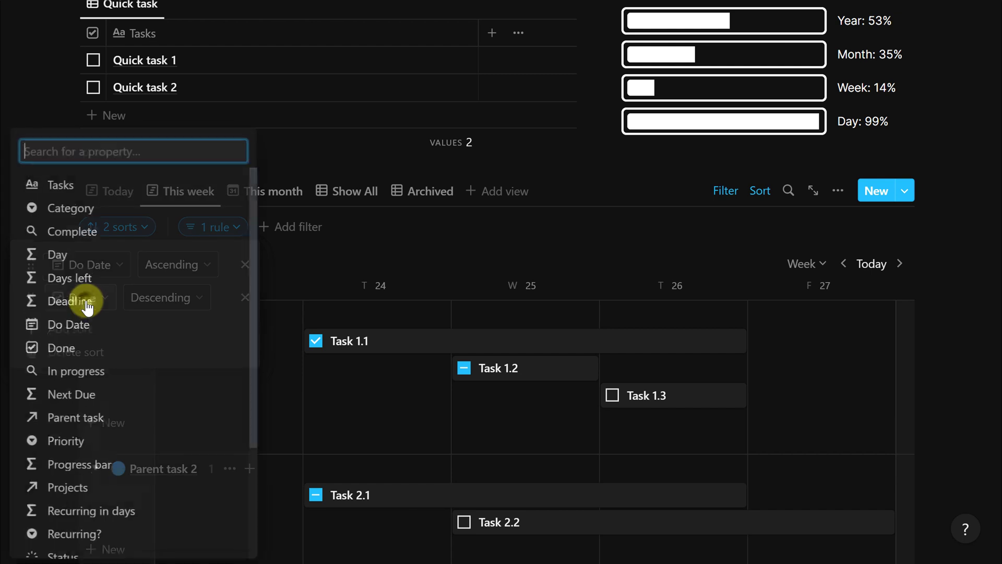
{"action": "left_click", "coordinate": [95, 548]}
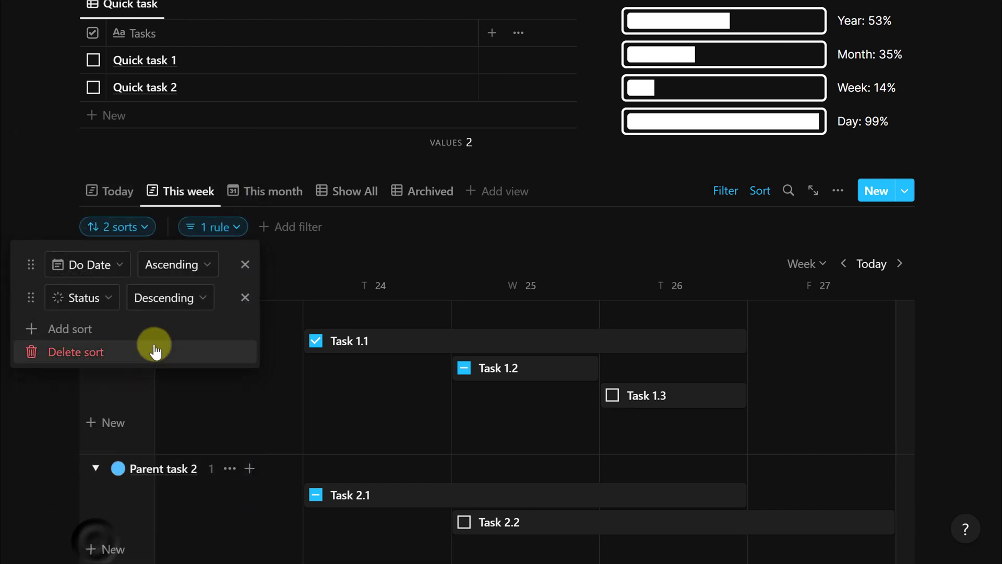
{"action": "left_click", "coordinate": [372, 240]}
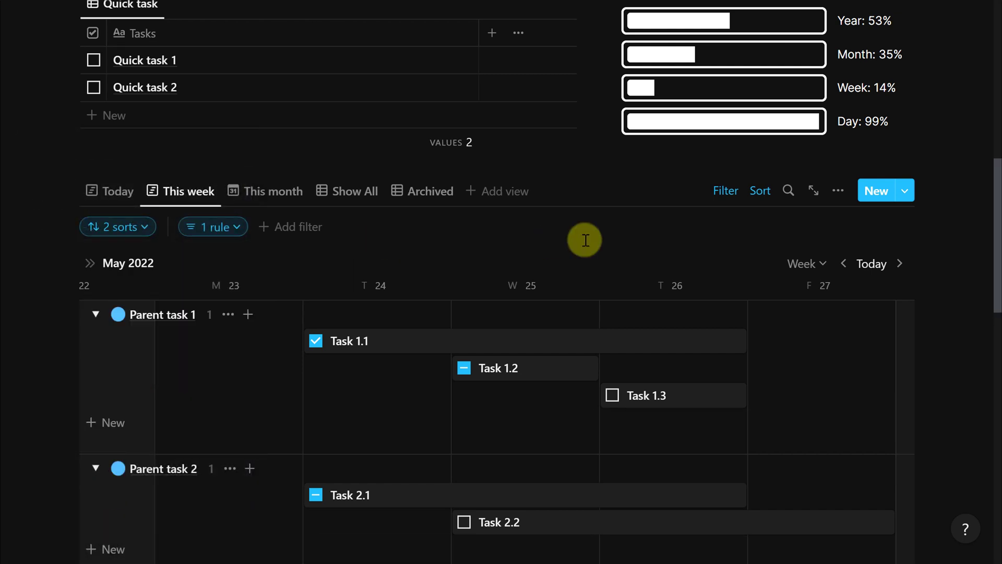
Open the Parent Task template for editing and hide the Done checkbox column in its View Sub-task table
{"action": "left_click", "coordinate": [913, 197]}
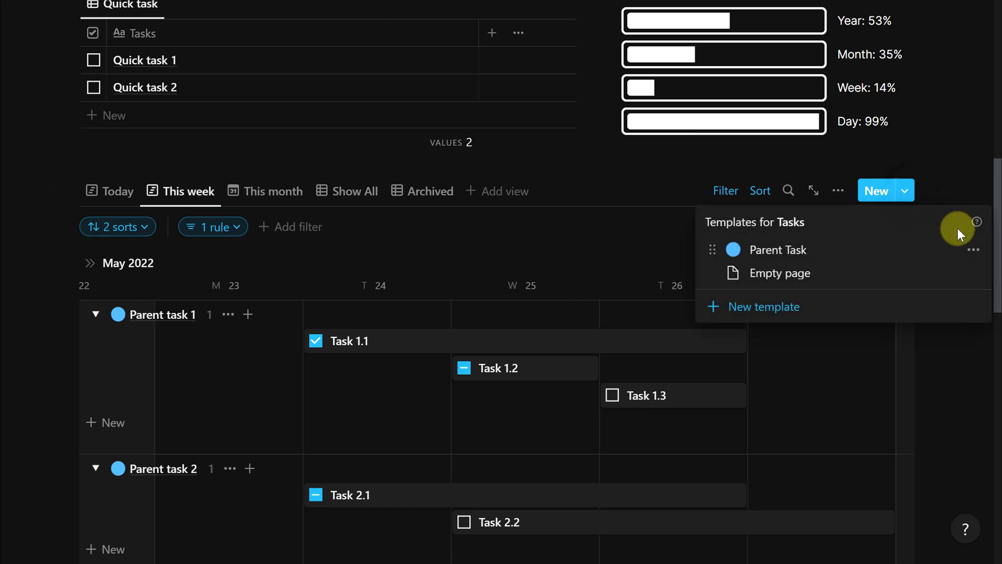
{"action": "left_click", "coordinate": [972, 249]}
{"action": "left_click", "coordinate": [851, 230]}
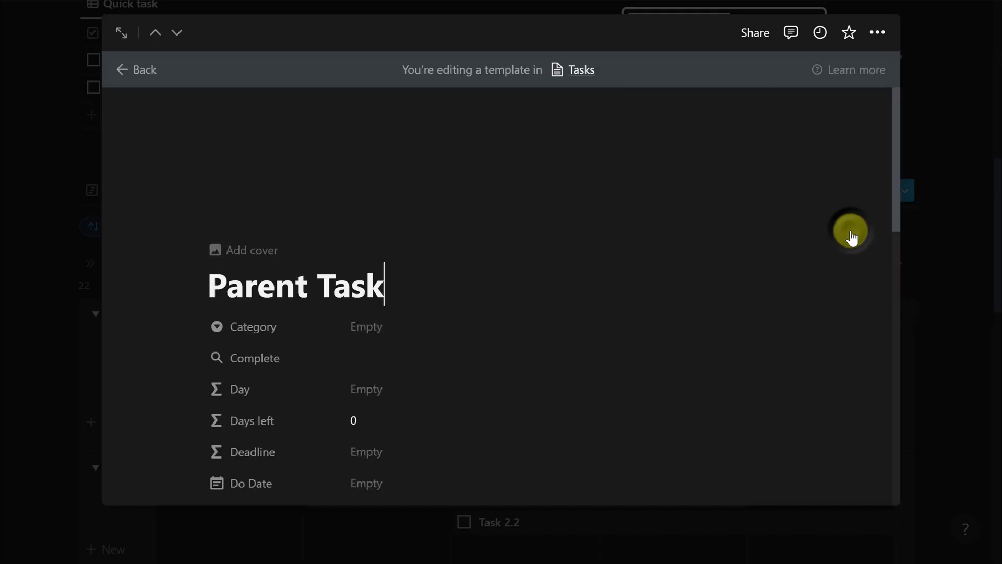
{"action": "scroll", "coordinate": [852, 231], "scroll_direction": "down", "scroll_amount": 4}
{"action": "scroll", "coordinate": [851, 231], "scroll_direction": "down", "scroll_amount": 10}
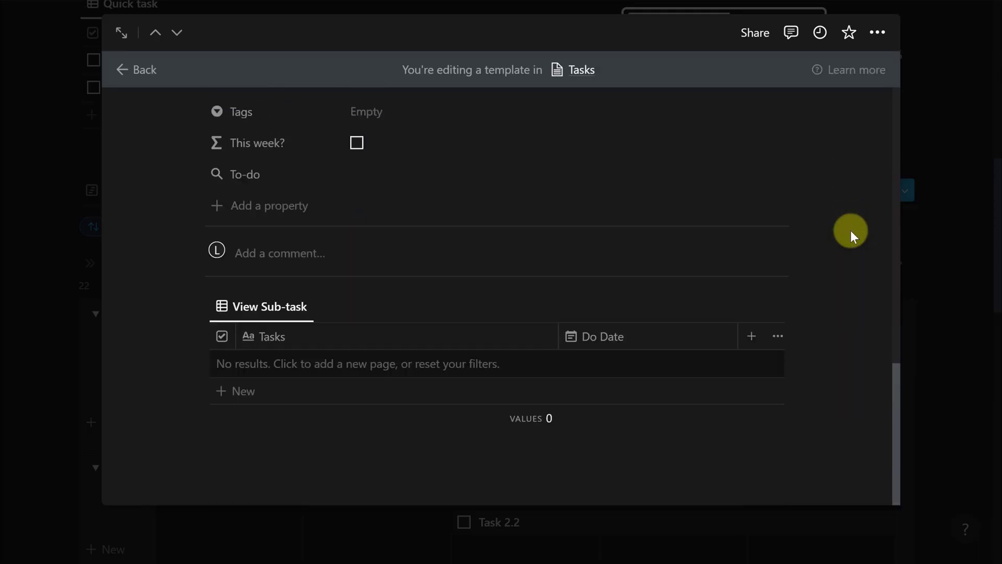
{"action": "left_click", "coordinate": [222, 336]}
{"action": "left_click", "coordinate": [258, 249]}
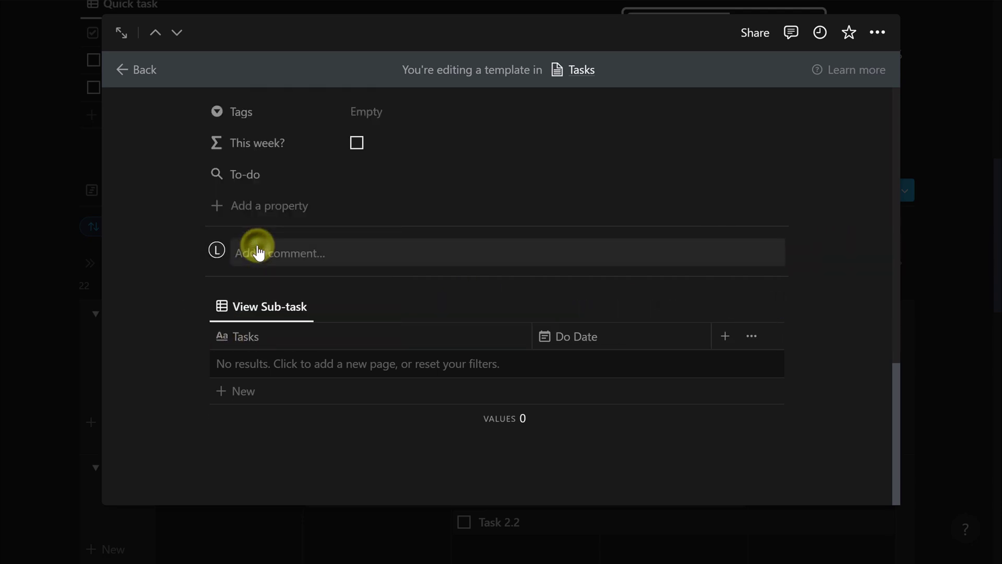
Show the Status property as a column in the template's View Sub-task table
{"action": "left_click", "coordinate": [709, 307]}
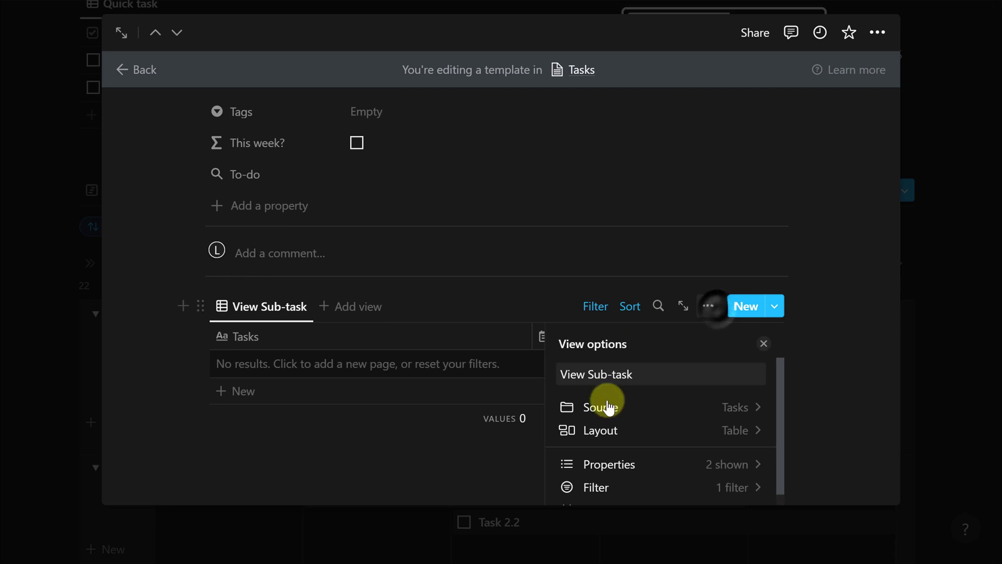
{"action": "left_click", "coordinate": [597, 466]}
{"action": "scroll", "coordinate": [601, 464], "scroll_direction": "down", "scroll_amount": 3}
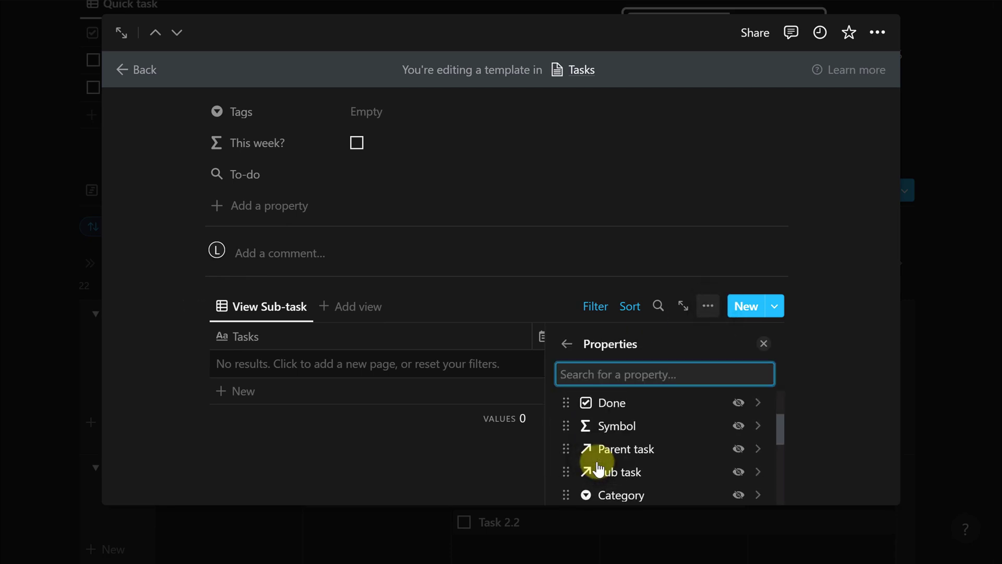
{"action": "scroll", "coordinate": [627, 465], "scroll_direction": "up", "scroll_amount": 3}
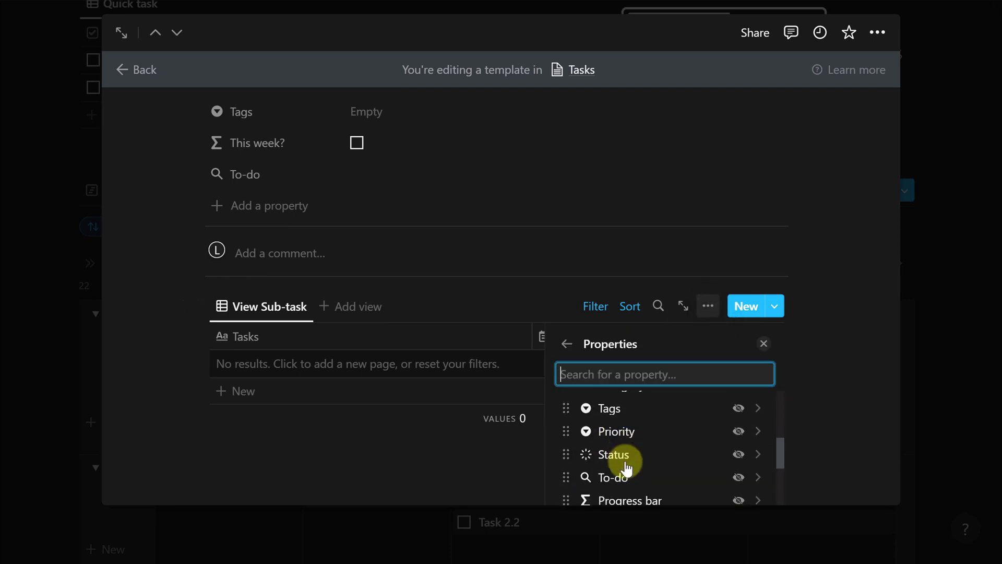
{"action": "left_click", "coordinate": [738, 455]}
{"action": "left_click", "coordinate": [551, 285]}
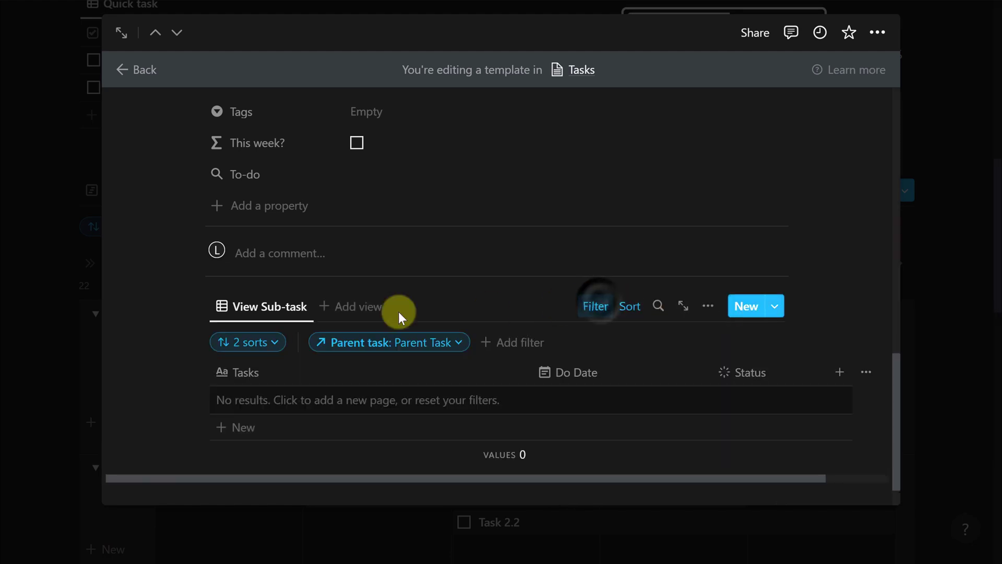
Replace Done with Status as the first sort of the View Sub-task table
{"action": "left_click", "coordinate": [249, 343]}
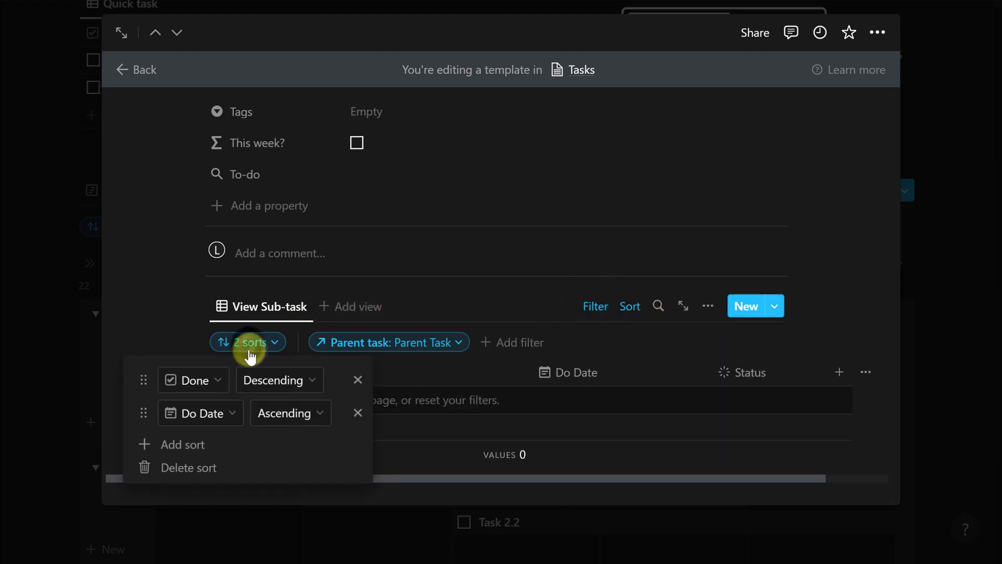
{"action": "left_click", "coordinate": [221, 389]}
{"action": "scroll", "coordinate": [214, 410], "scroll_direction": "down", "scroll_amount": 2}
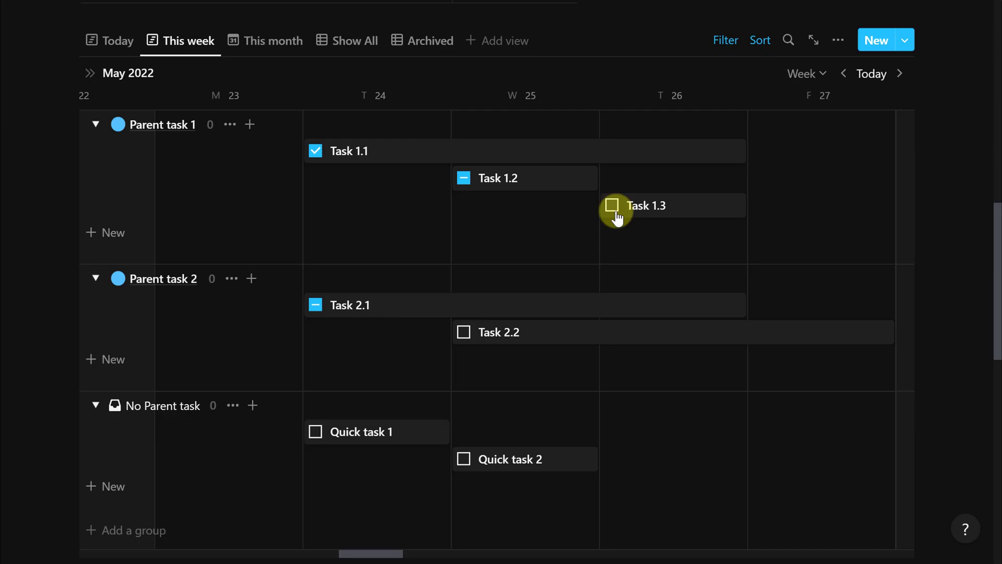
In the Parent Task Progress table, hide the Progress bar property and show Status-Progress Bar instead
{"action": "scroll", "coordinate": [616, 218], "scroll_direction": "down", "scroll_amount": 5}
{"action": "scroll", "coordinate": [616, 217], "scroll_direction": "down", "scroll_amount": 2}
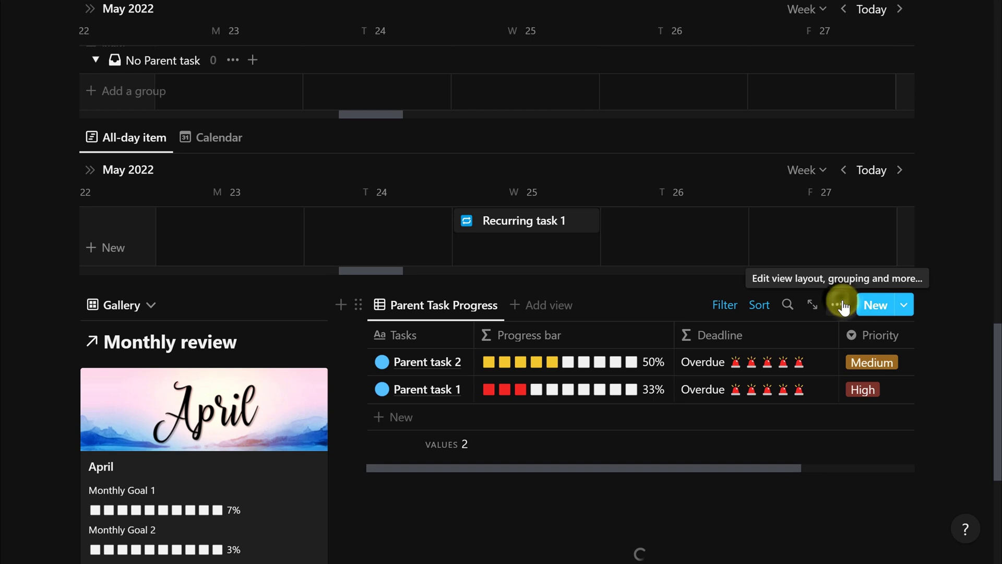
{"action": "left_click", "coordinate": [838, 305]}
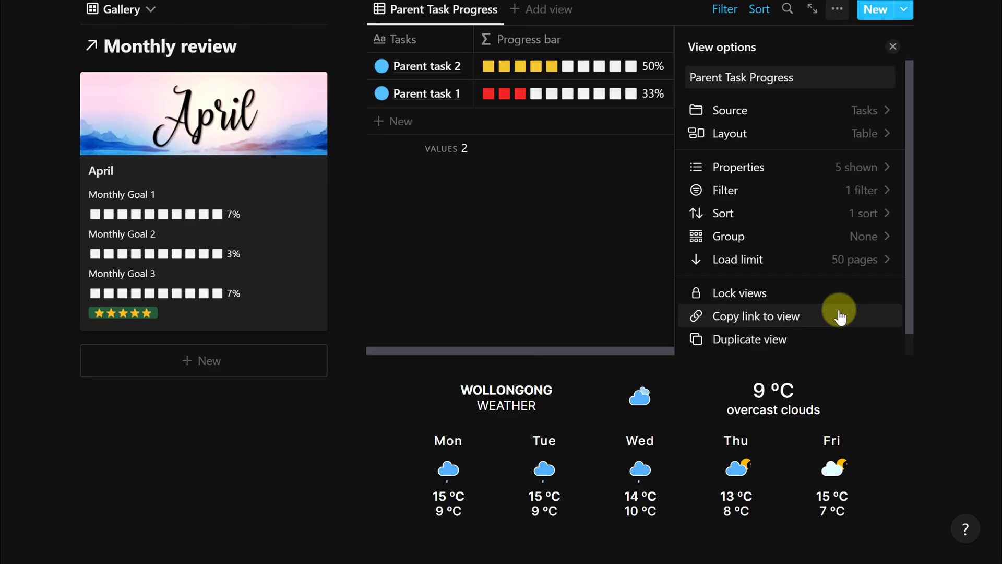
{"action": "left_click", "coordinate": [765, 167]}
{"action": "left_click", "coordinate": [869, 161]}
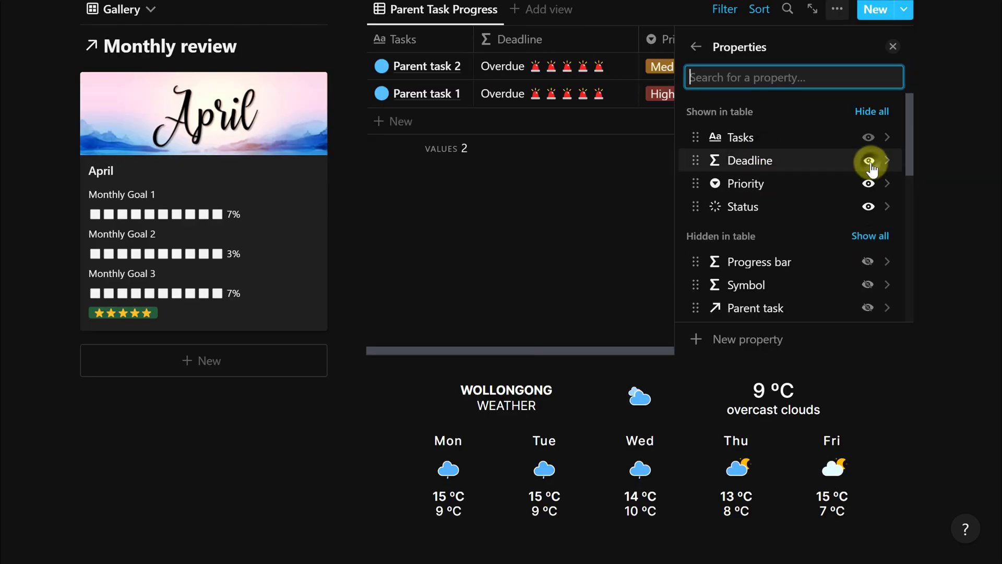
{"action": "scroll", "coordinate": [869, 161], "scroll_direction": "down", "scroll_amount": 2}
{"action": "scroll", "coordinate": [883, 209], "scroll_direction": "down", "scroll_amount": 2}
{"action": "scroll", "coordinate": [879, 201], "scroll_direction": "up", "scroll_amount": 2}
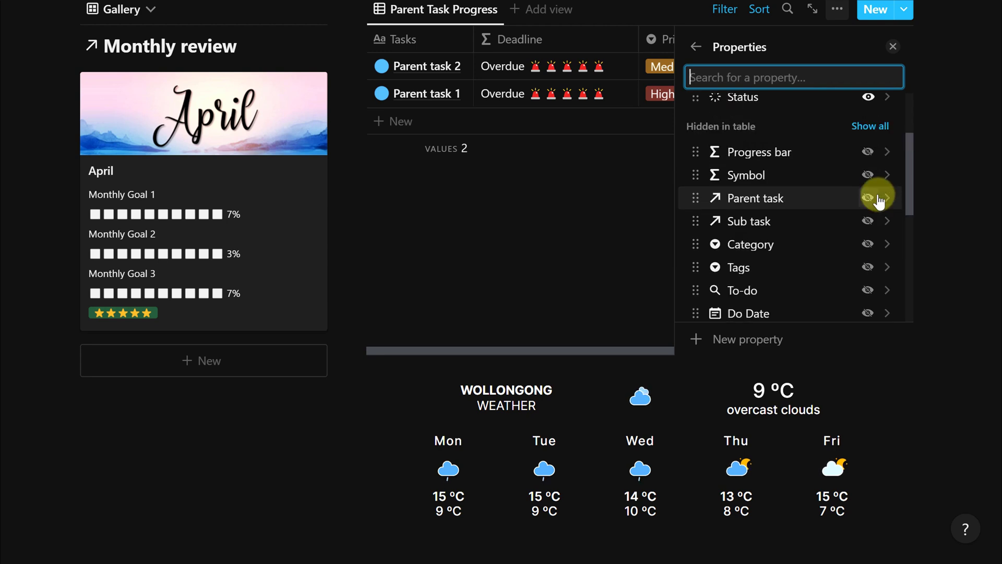
{"action": "scroll", "coordinate": [879, 203], "scroll_direction": "down", "scroll_amount": 5}
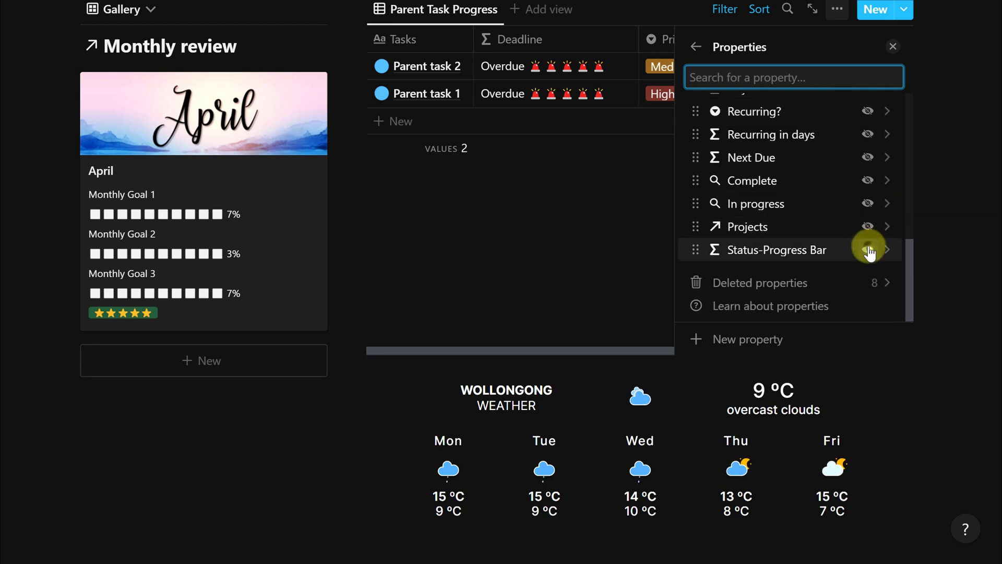
{"action": "left_click", "coordinate": [869, 248]}
{"action": "left_click", "coordinate": [629, 15]}
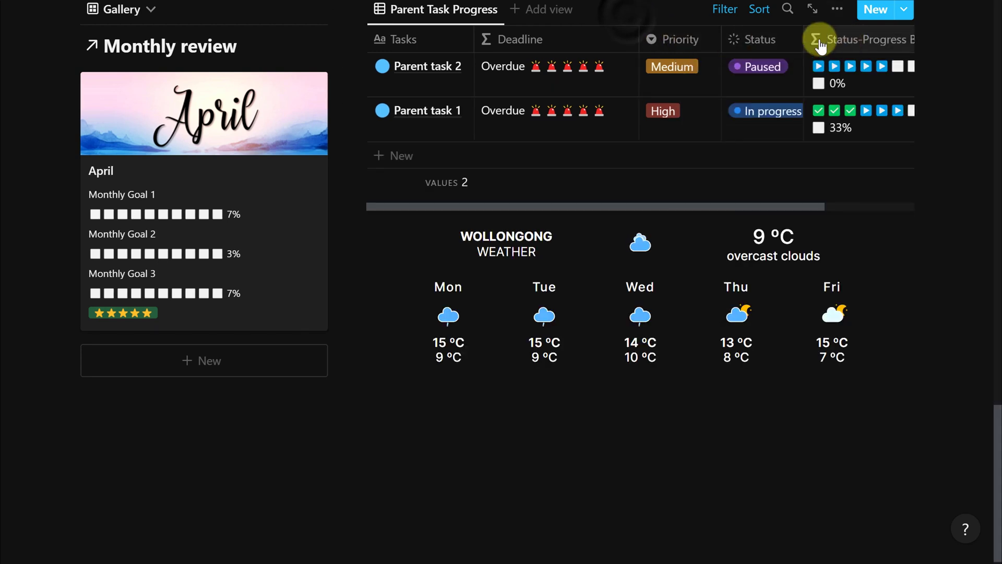
Move the Status-Progress Bar column directly after Tasks and widen it
{"action": "left_click_drag", "start_coordinate": [822, 39], "coordinate": [552, 48]}
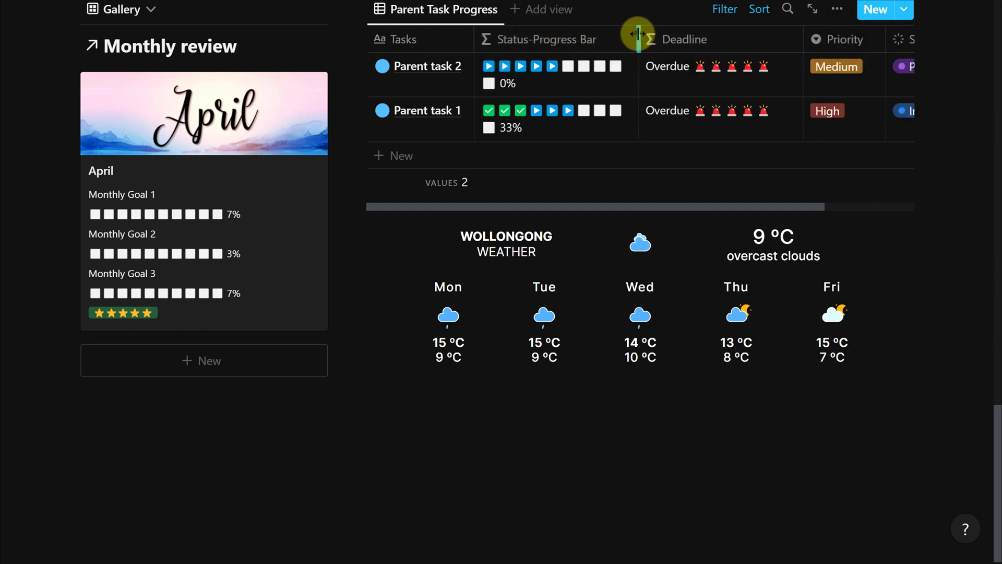
{"action": "left_click_drag", "start_coordinate": [639, 38], "coordinate": [682, 39]}
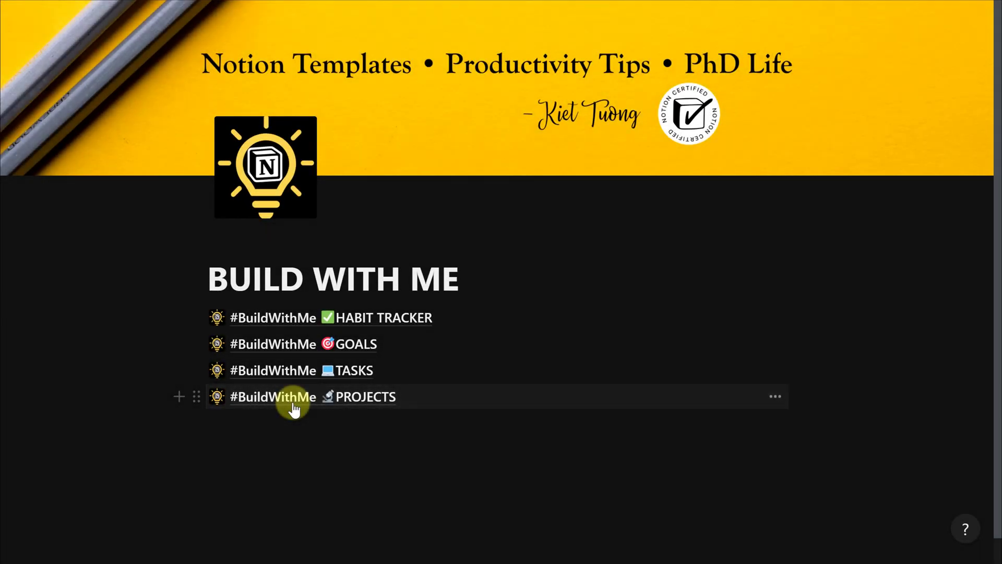
Open the #BuildWithMe PROJECTS page and look over the status and progress columns of the Projects table
{"action": "left_click", "coordinate": [293, 405]}
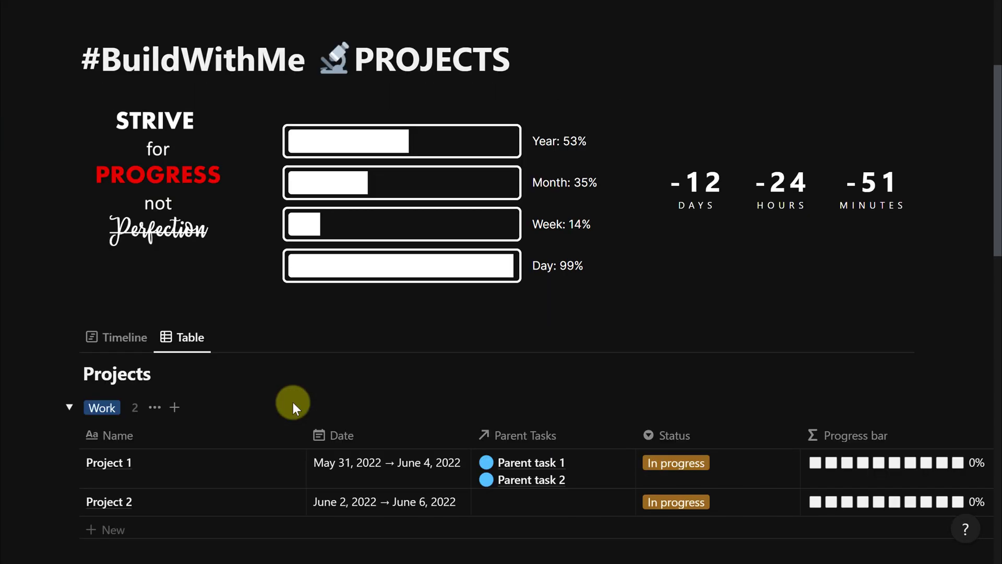
{"action": "scroll", "coordinate": [293, 402], "scroll_direction": "down", "scroll_amount": 3}
{"action": "scroll", "coordinate": [293, 402], "scroll_direction": "down", "scroll_amount": 2}
{"action": "scroll", "coordinate": [817, 271], "scroll_direction": "right", "scroll_amount": 5}
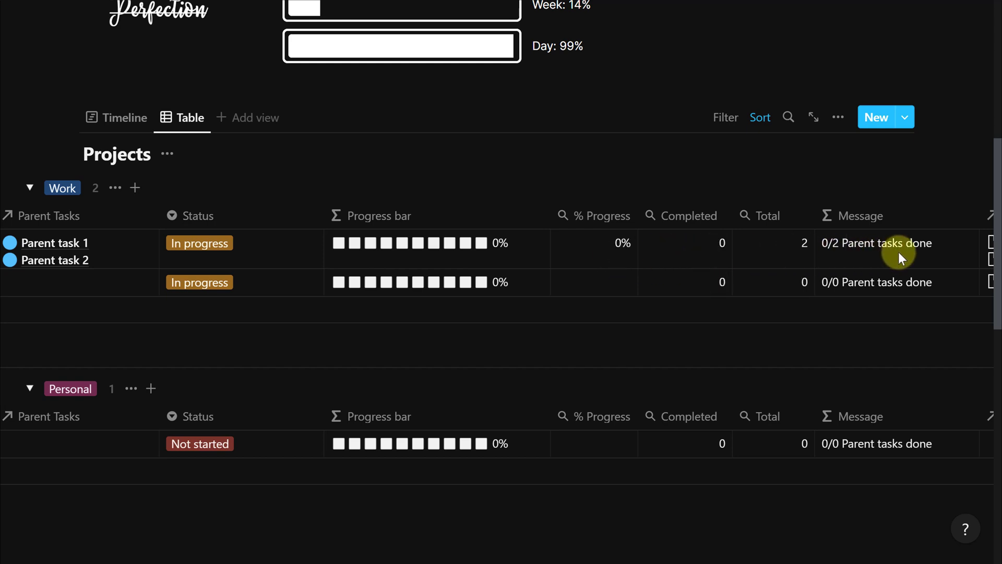
{"action": "scroll", "coordinate": [416, 250], "scroll_direction": "left", "scroll_amount": 8}
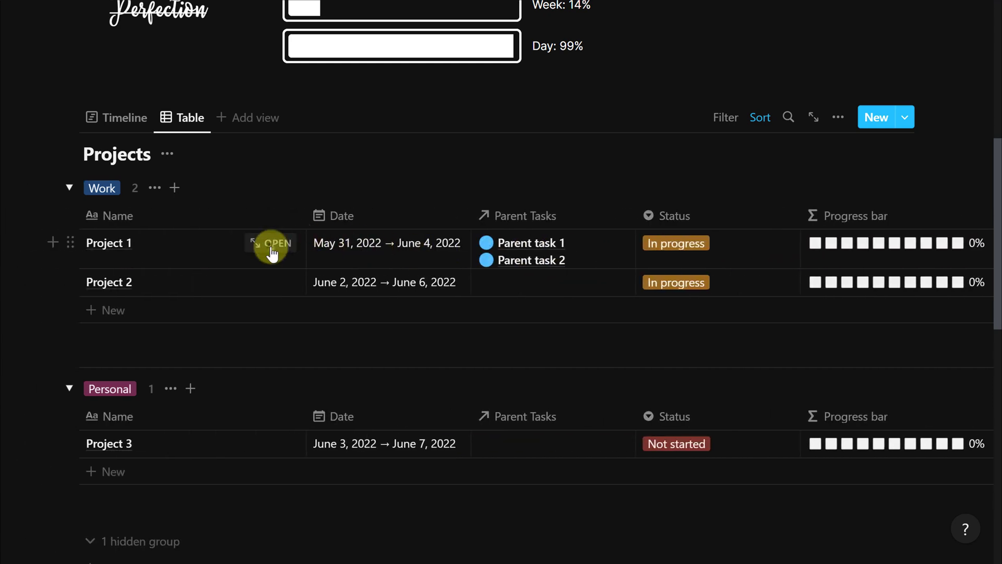
Open Project 1 and change the type of its Status property from Select to Status
{"action": "left_click", "coordinate": [267, 243]}
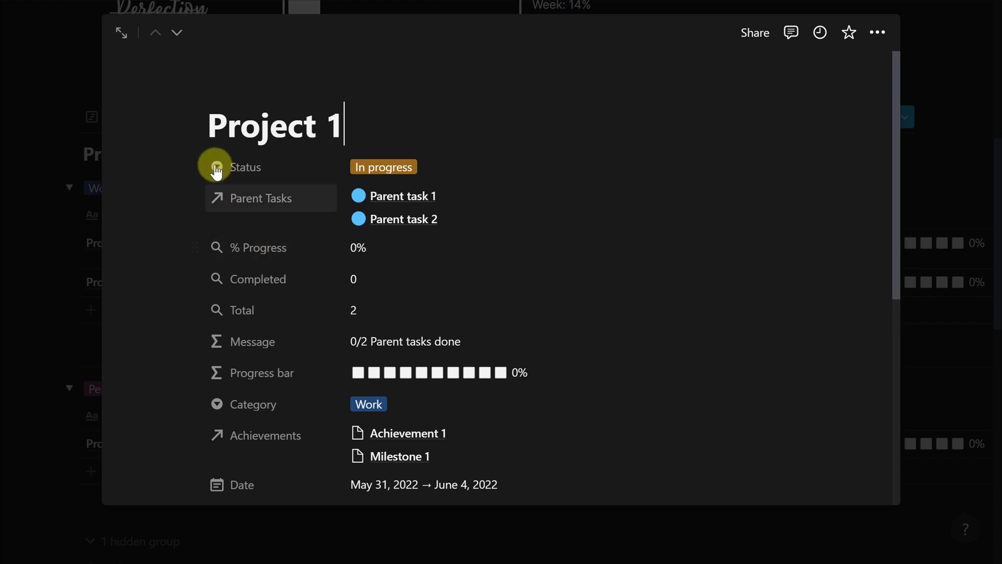
{"action": "left_click", "coordinate": [236, 167]}
{"action": "mouse_move", "coordinate": [283, 257]}
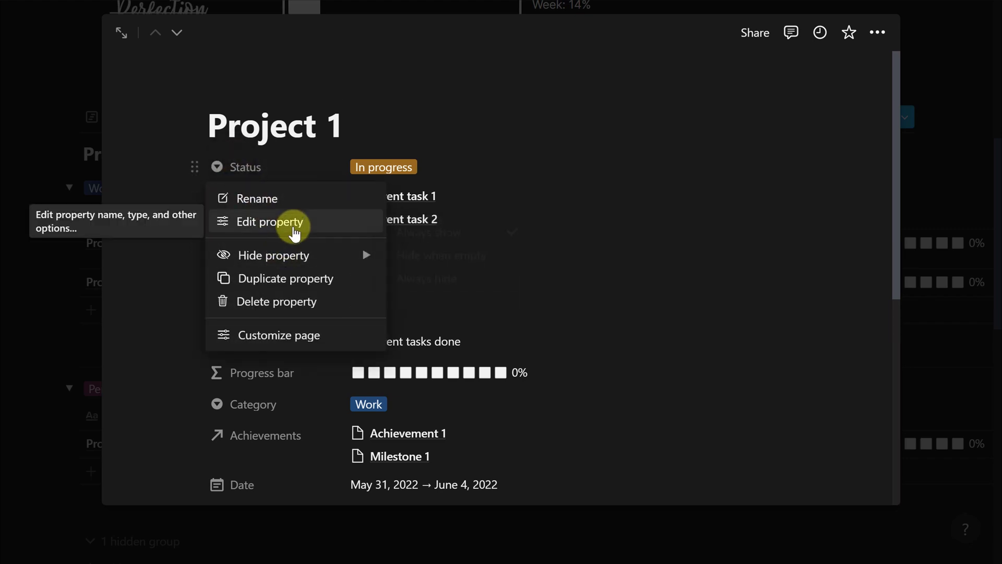
{"action": "left_click", "coordinate": [291, 222]}
{"action": "left_click", "coordinate": [308, 235]}
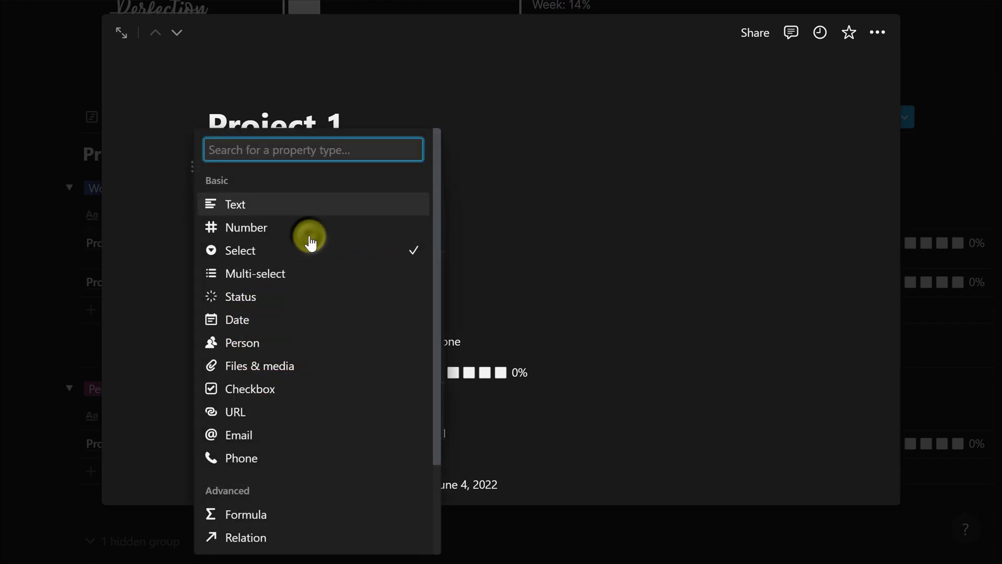
{"action": "left_click", "coordinate": [277, 296]}
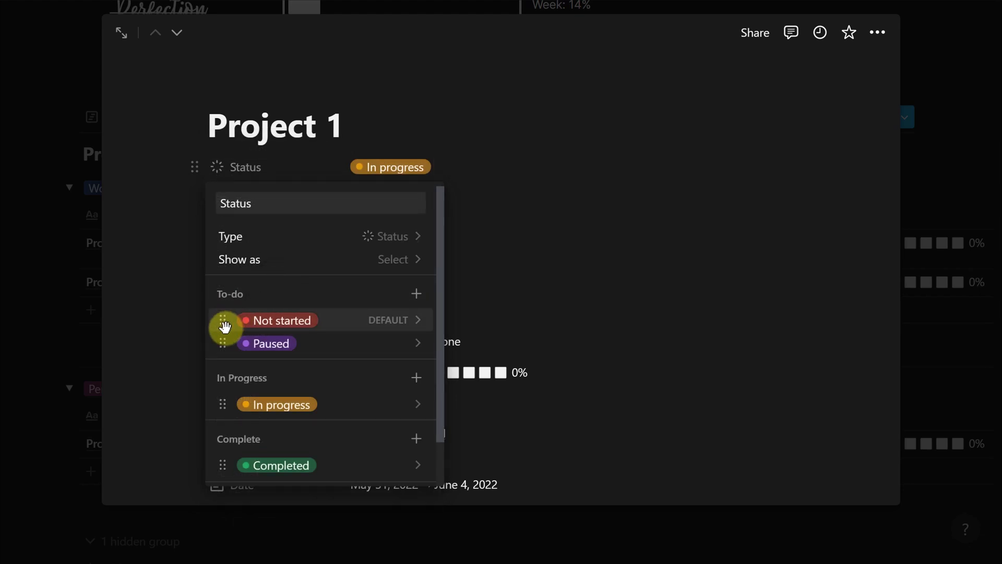
Move the Paused option into the In Progress group and color the Not started option gray
{"action": "left_click_drag", "start_coordinate": [223, 343], "coordinate": [234, 417]}
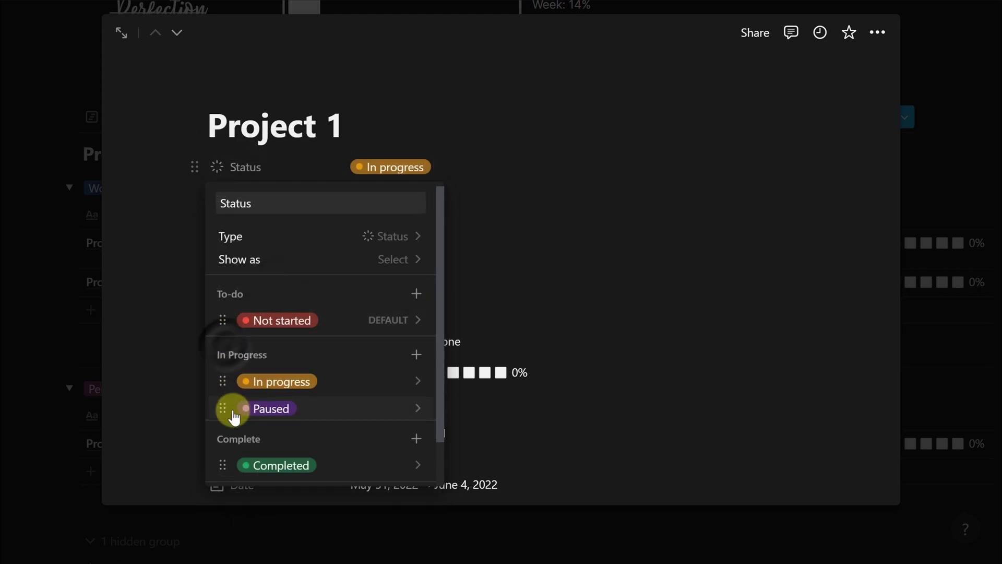
{"action": "left_click", "coordinate": [306, 324]}
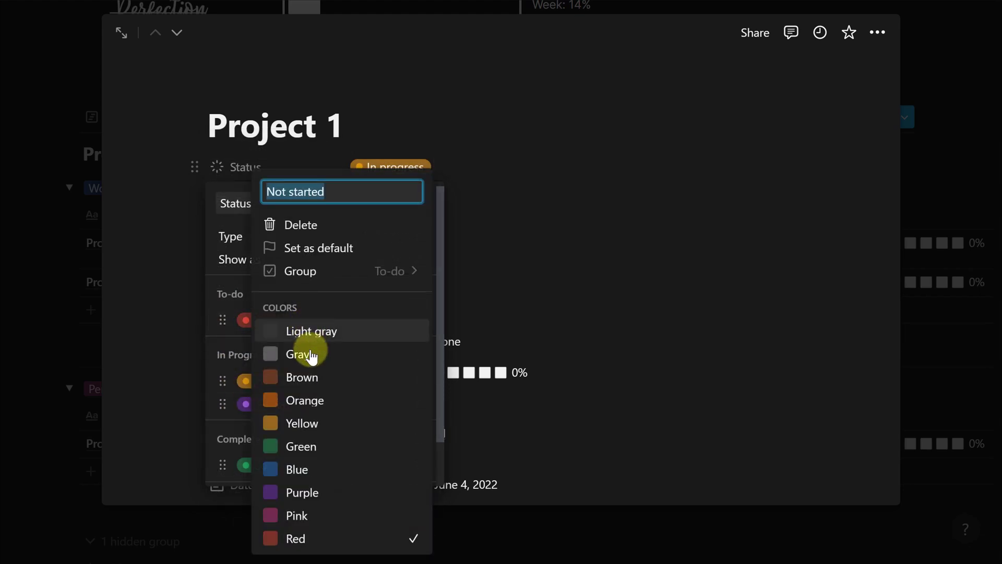
{"action": "left_click", "coordinate": [308, 352]}
{"action": "left_click", "coordinate": [247, 393]}
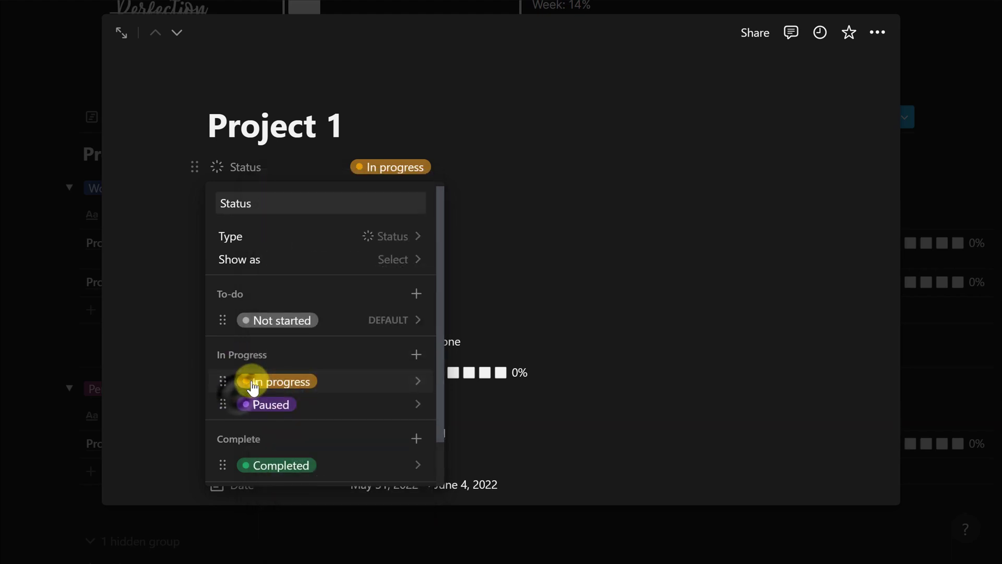
Color the In progress option blue and finish editing the Status property
{"action": "left_click", "coordinate": [252, 383]}
{"action": "left_click", "coordinate": [303, 283]}
{"action": "left_click", "coordinate": [482, 315]}
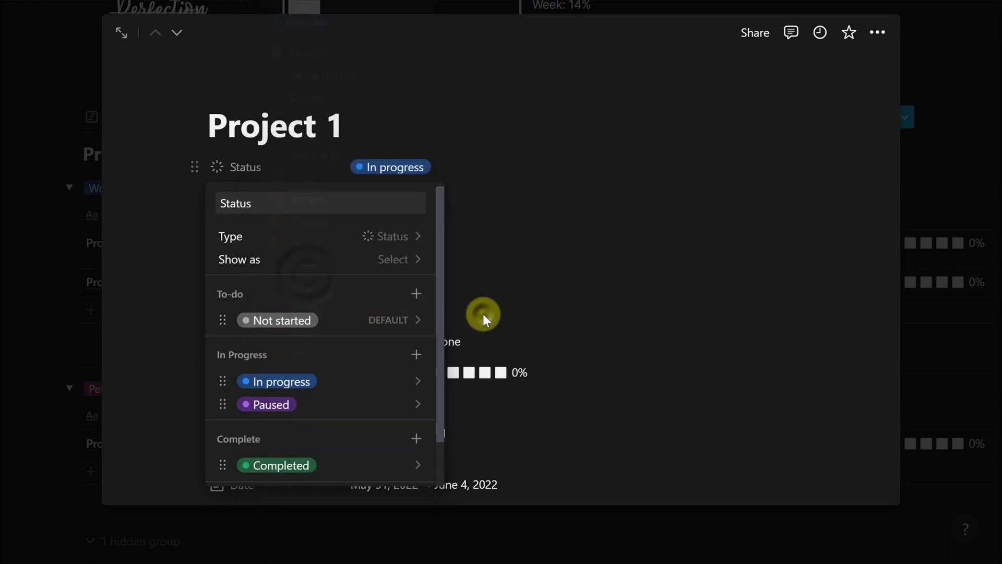
{"action": "left_click", "coordinate": [484, 315]}
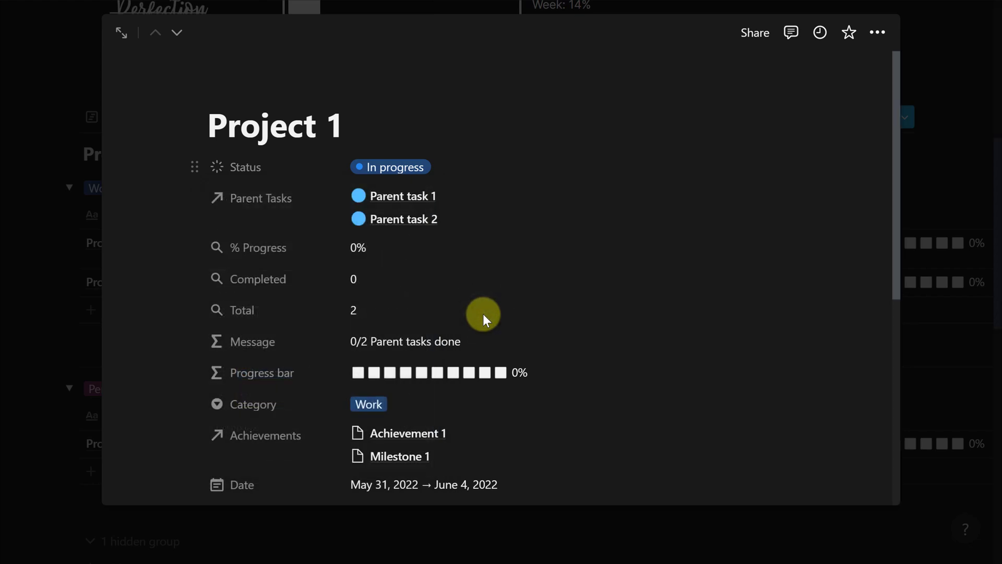
Add a new Rollup property named To-do to Project 1
{"action": "scroll", "coordinate": [199, 308], "scroll_direction": "down", "scroll_amount": 4}
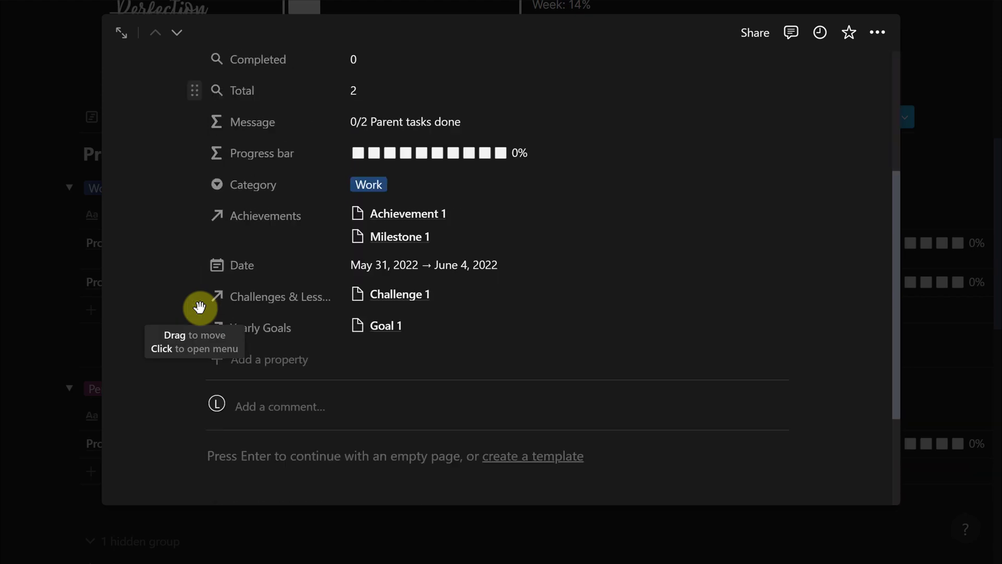
{"action": "left_click", "coordinate": [259, 360]}
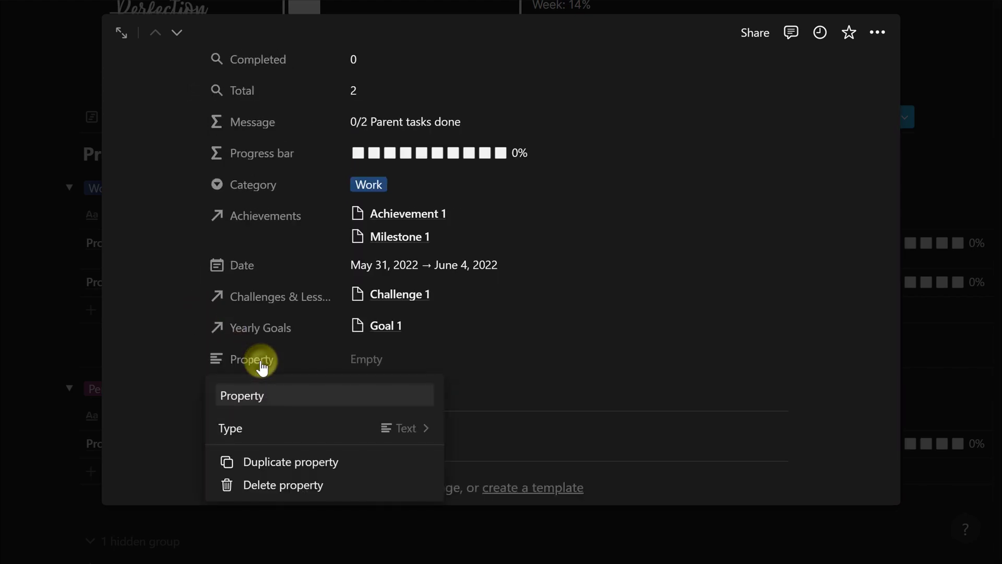
{"action": "left_click", "coordinate": [322, 433]}
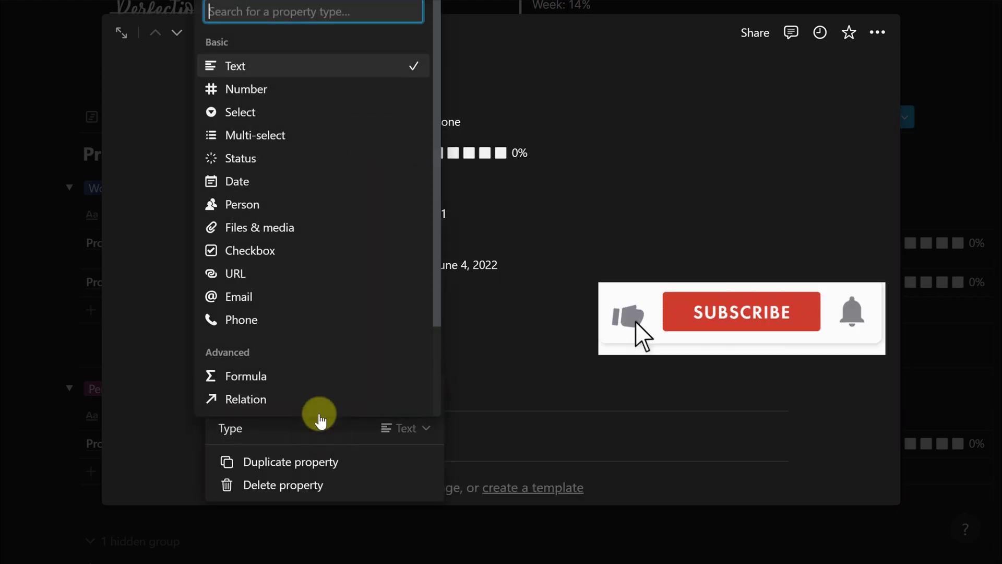
{"action": "scroll", "coordinate": [303, 397], "scroll_direction": "down", "scroll_amount": 3}
{"action": "left_click", "coordinate": [273, 320]}
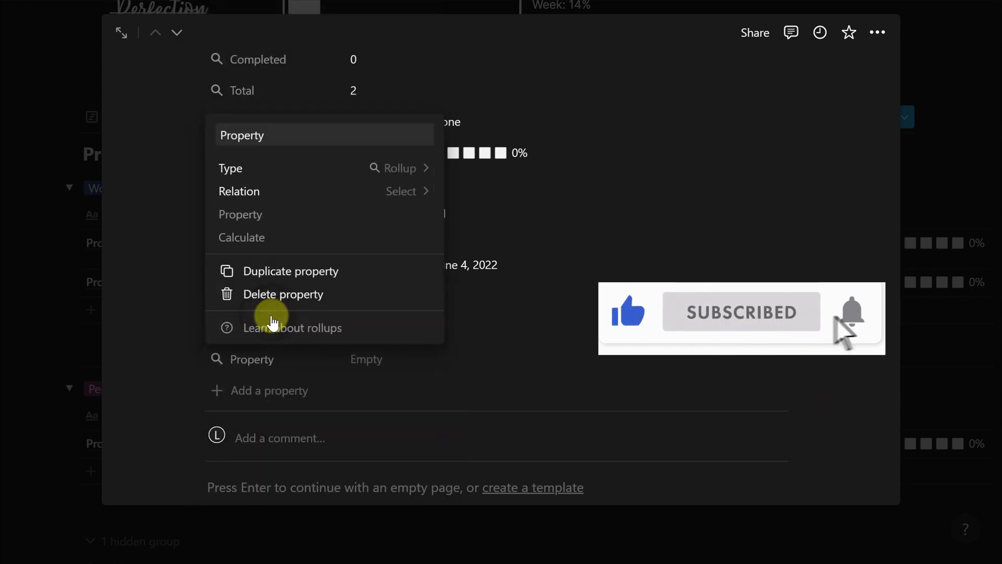
{"action": "double_click", "coordinate": [302, 139]}
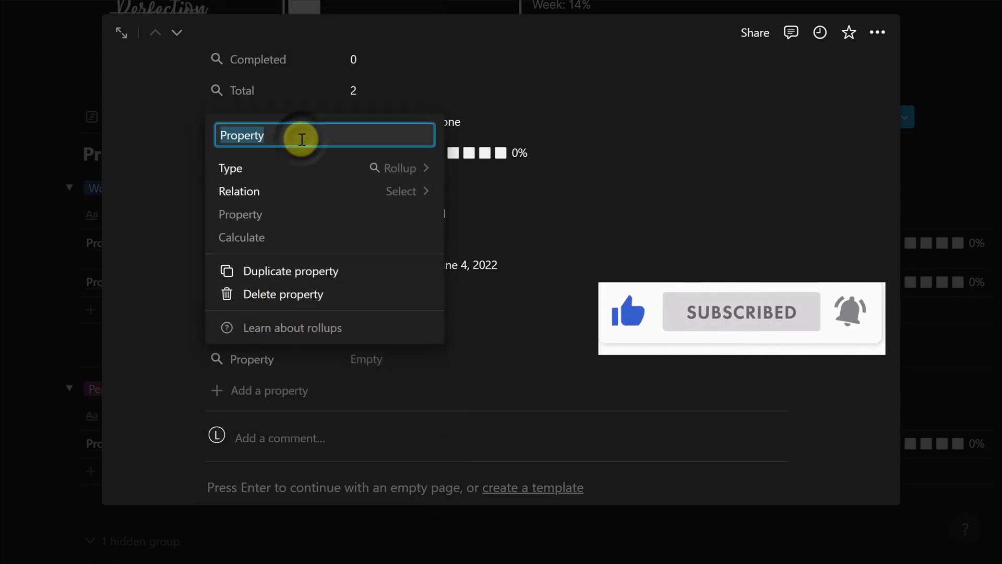
Base the To-do rollup on the Parent Tasks relation and its Status property
{"action": "left_click", "coordinate": [318, 191]}
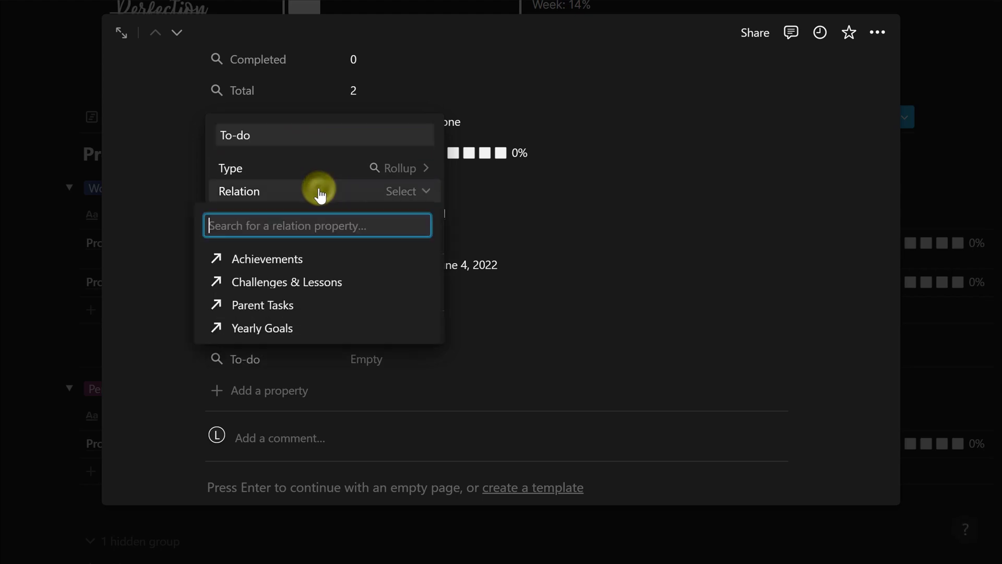
{"action": "left_click", "coordinate": [309, 303]}
{"action": "left_click", "coordinate": [376, 223]}
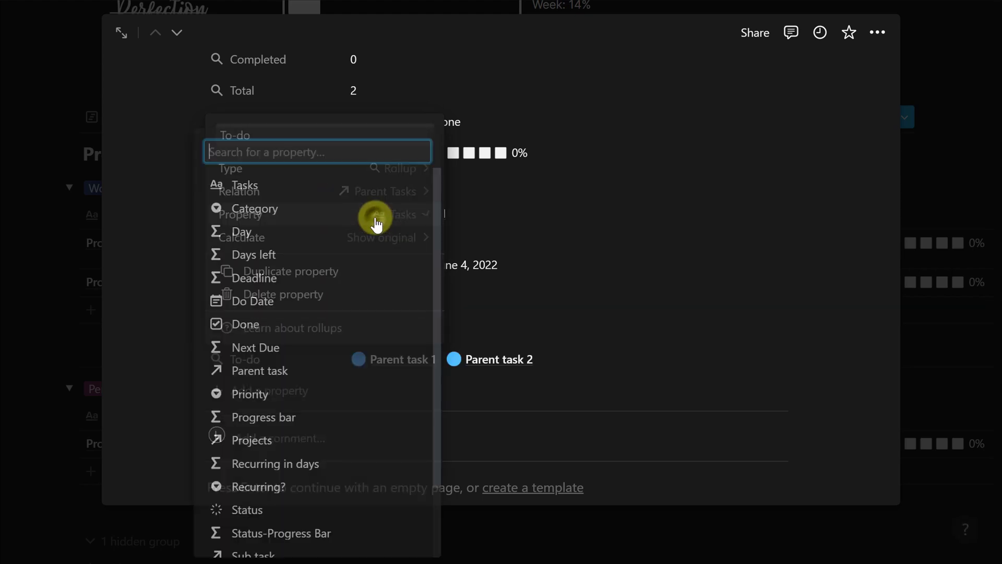
{"action": "left_click", "coordinate": [310, 503]}
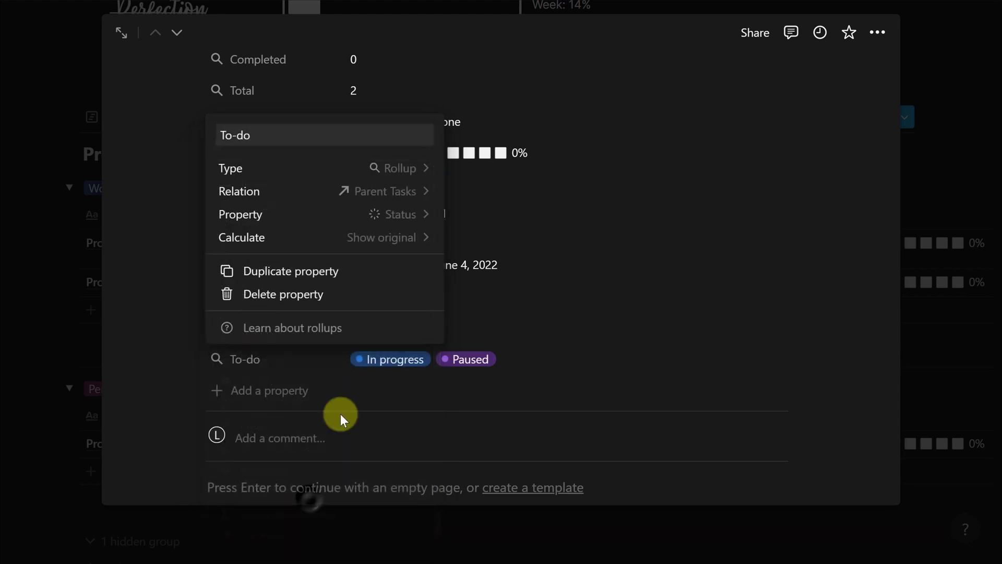
Set the To-do rollup to calculate the percent per group for the To-do group
{"action": "left_click", "coordinate": [381, 238]}
{"action": "mouse_move", "coordinate": [379, 337]}
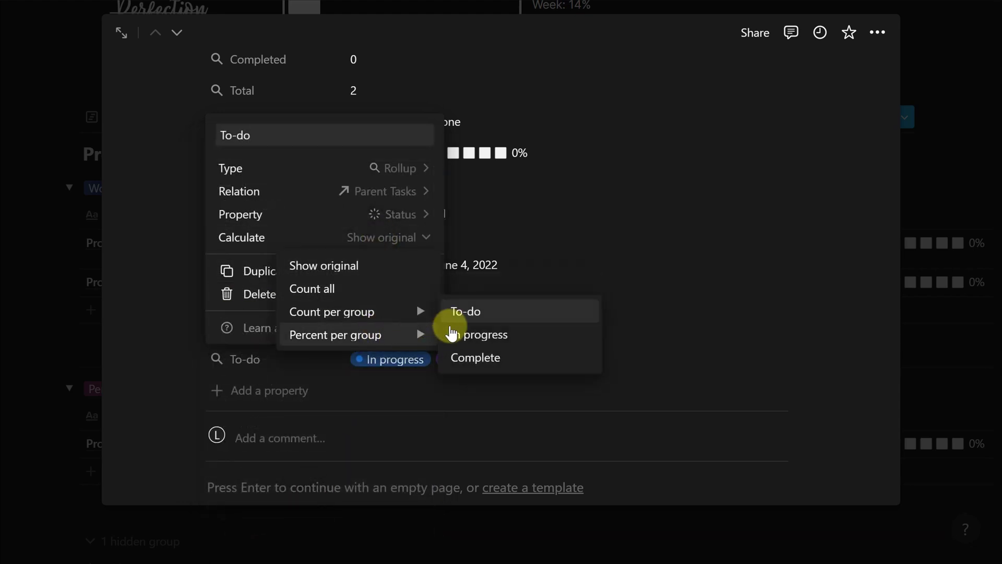
{"action": "left_click", "coordinate": [473, 314]}
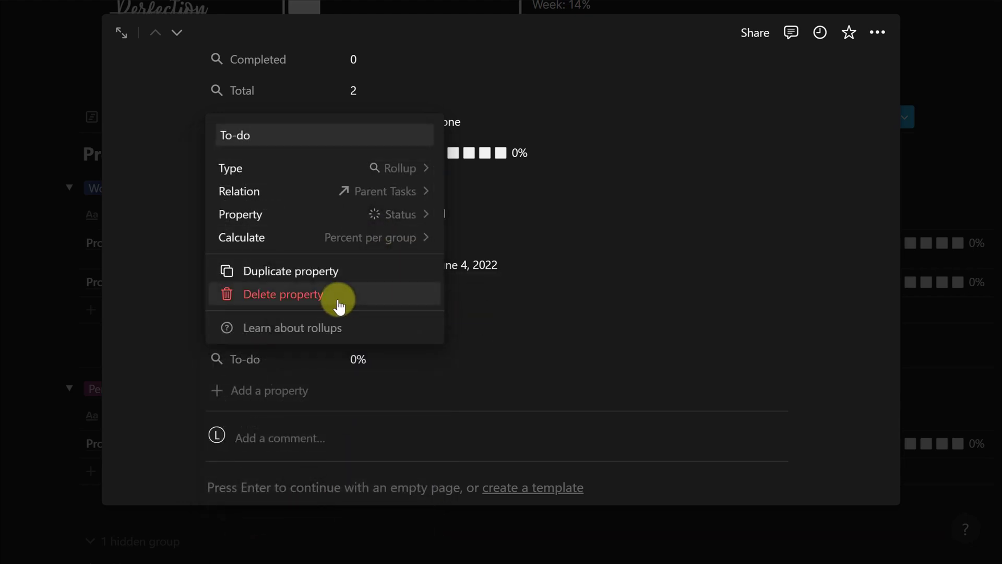
Duplicate the To-do rollup as In progress and calculate its percent per group for the In progress group
{"action": "left_click", "coordinate": [306, 272]}
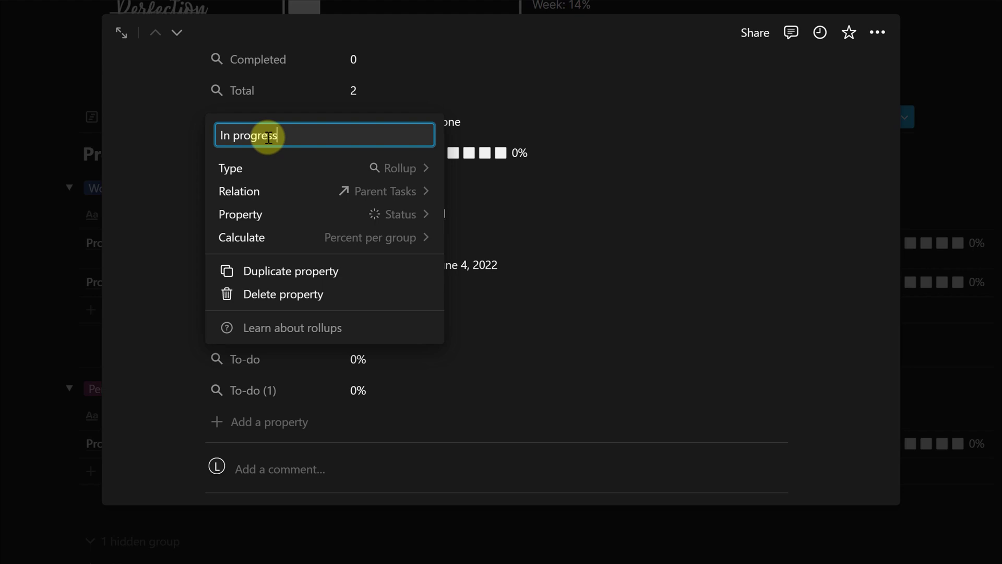
{"action": "left_click", "coordinate": [313, 238]}
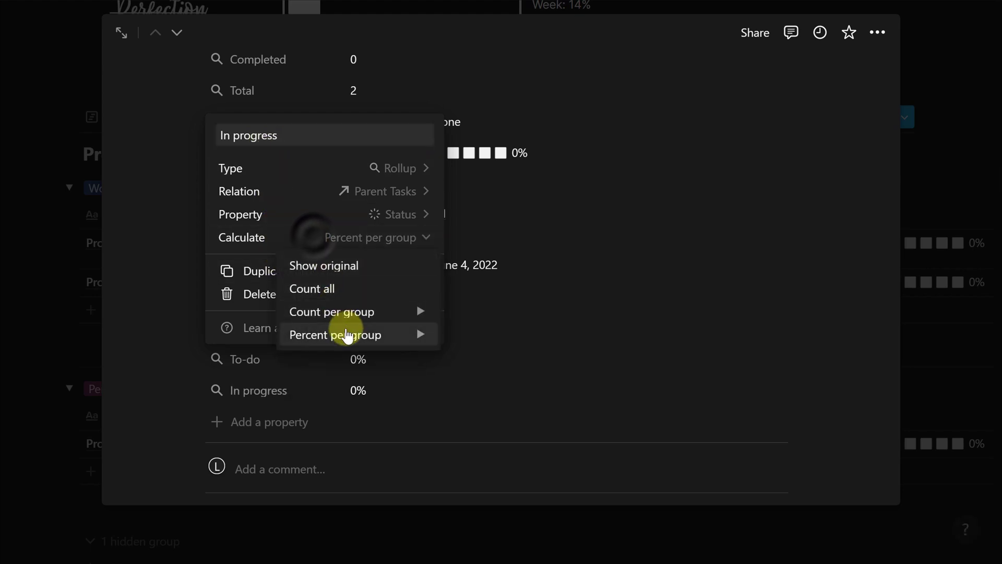
{"action": "mouse_move", "coordinate": [424, 333]}
{"action": "left_click", "coordinate": [459, 335]}
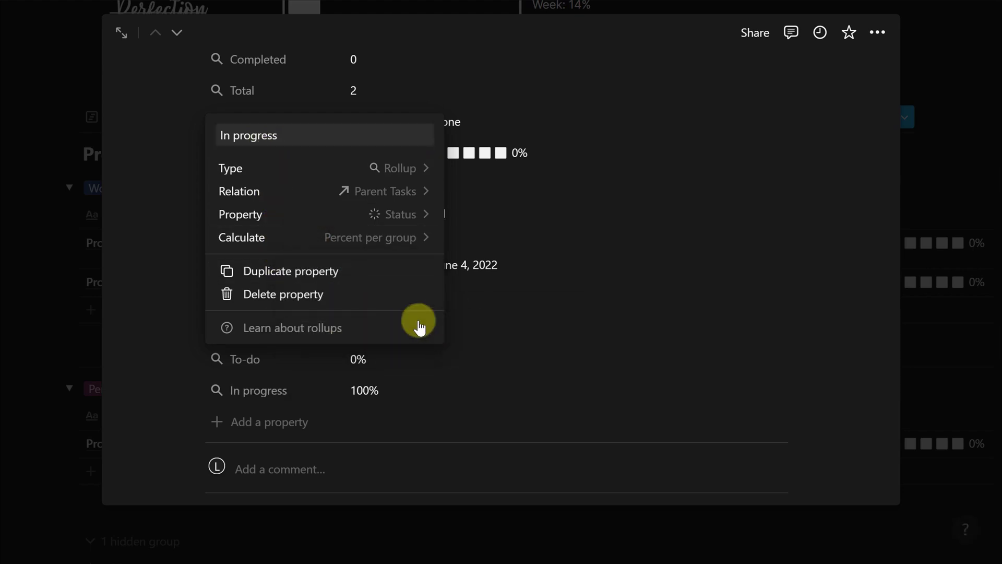
Duplicate the In progress rollup as Complete and calculate its percent per group for the Complete group
{"action": "left_click", "coordinate": [354, 274]}
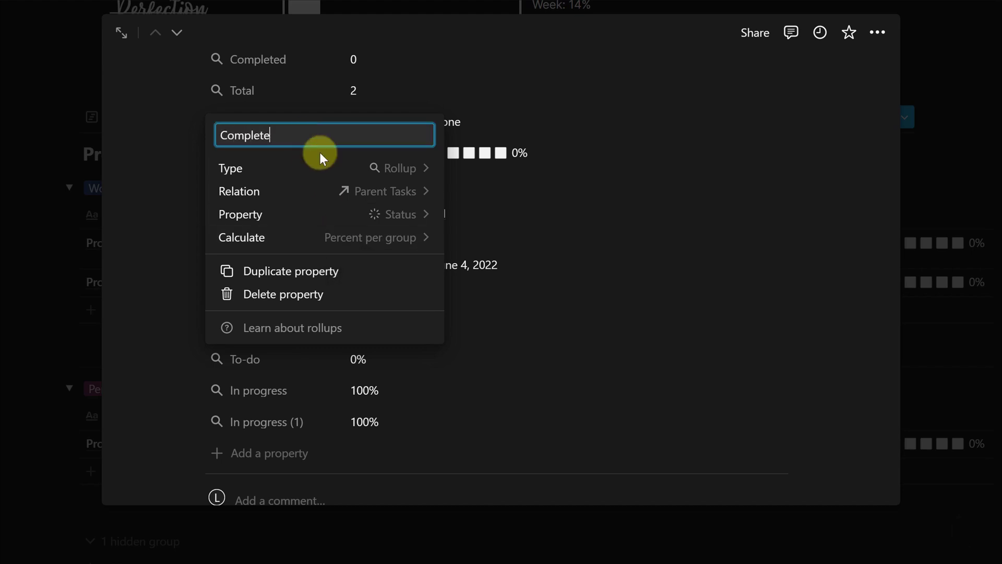
{"action": "left_click", "coordinate": [371, 236]}
{"action": "mouse_move", "coordinate": [392, 336]}
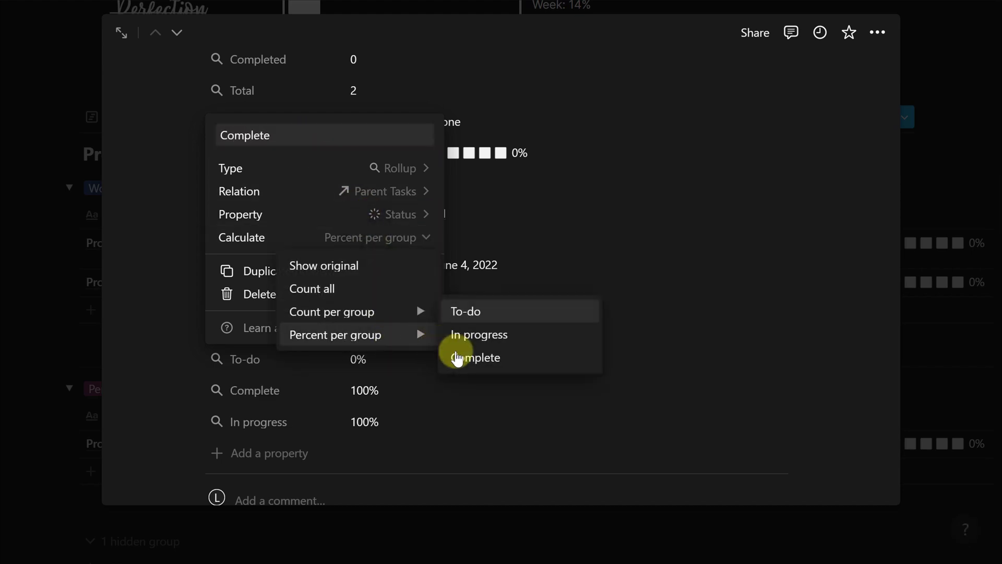
{"action": "left_click", "coordinate": [457, 358]}
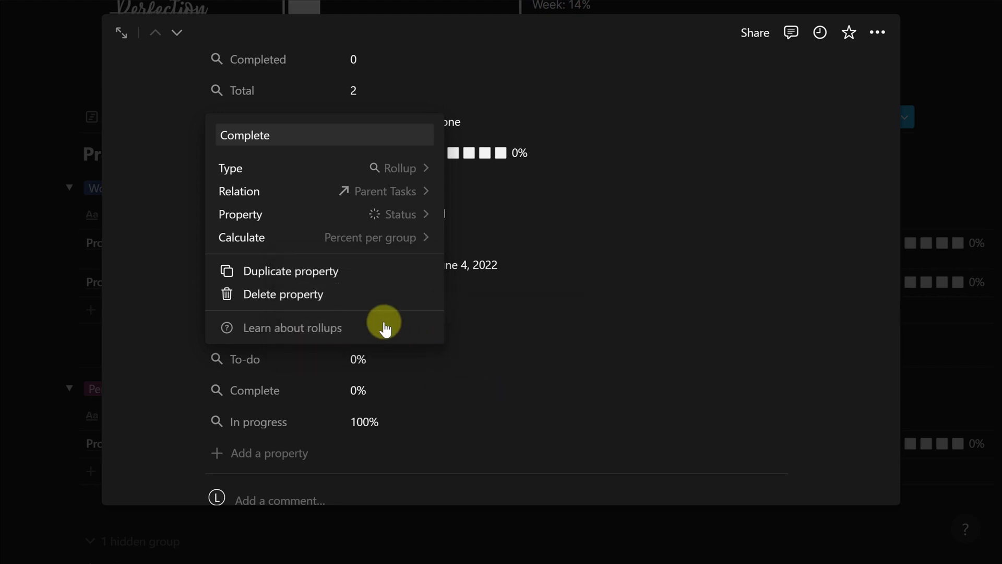
Duplicate the Complete rollup and set the copy to count per group for the Complete group
{"action": "left_click", "coordinate": [320, 271]}
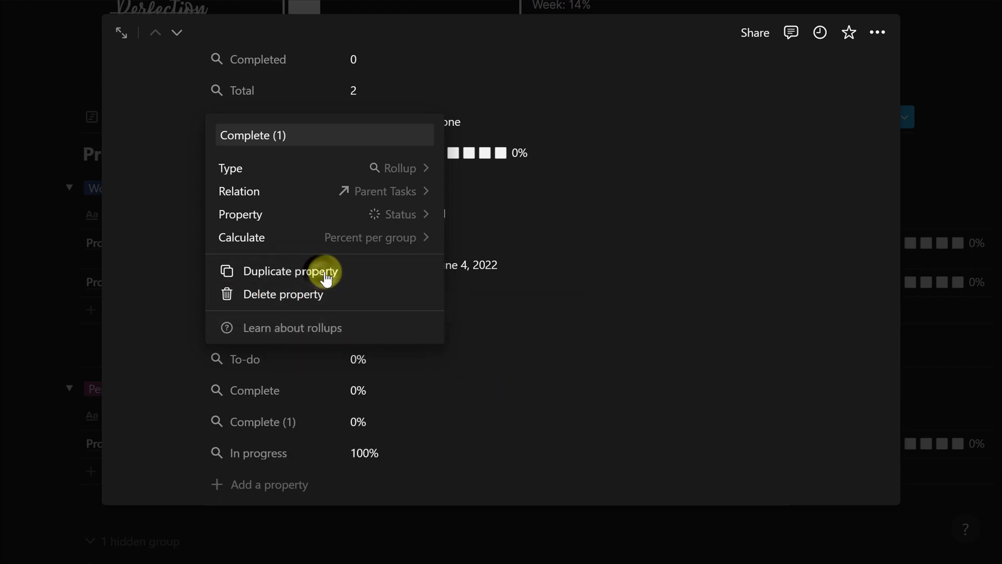
{"action": "left_click", "coordinate": [364, 236]}
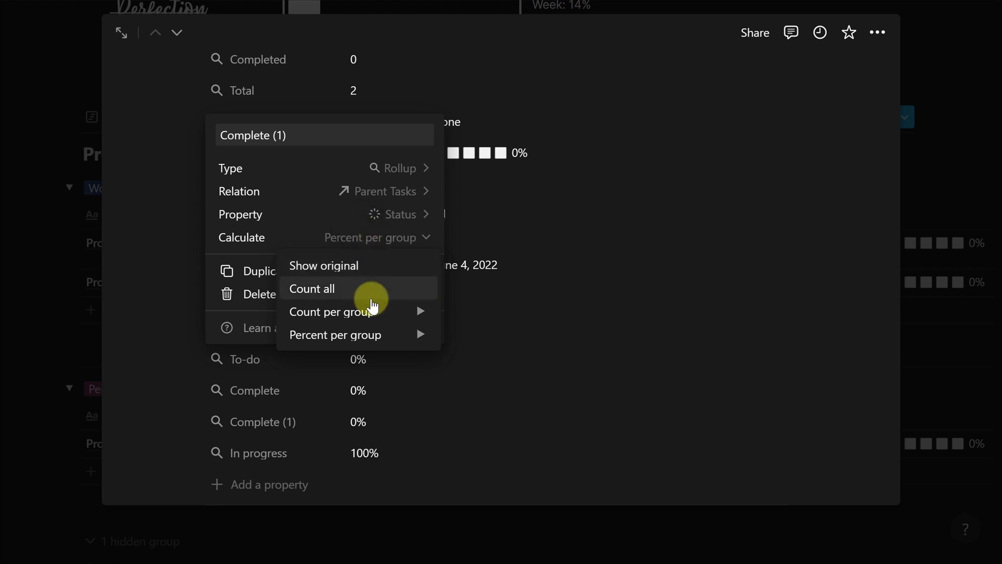
{"action": "mouse_move", "coordinate": [392, 312]}
{"action": "left_click", "coordinate": [465, 334]}
{"action": "left_click", "coordinate": [540, 357]}
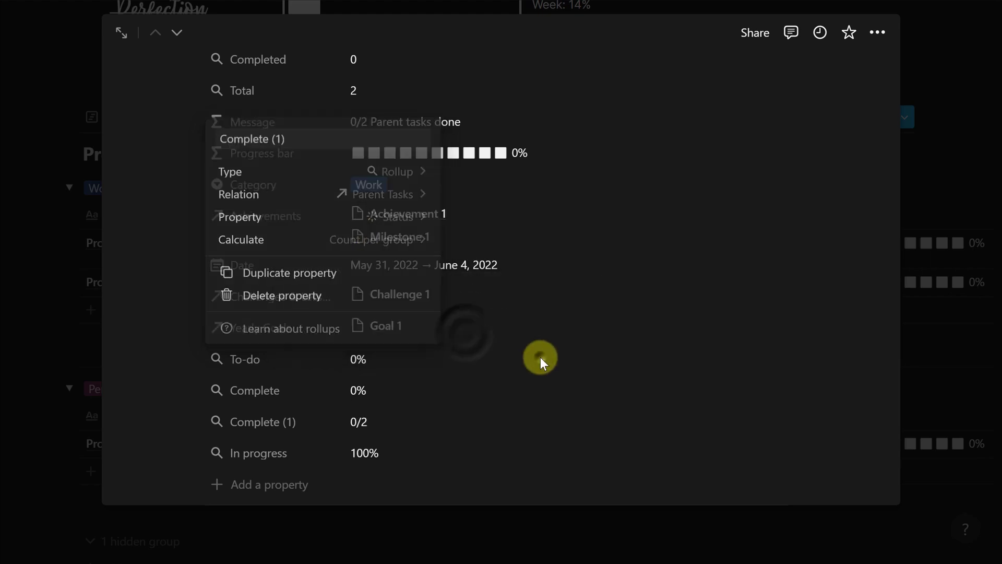
Add a new Formula property named Status-Progress Bar to Project 1
{"action": "left_click", "coordinate": [293, 483]}
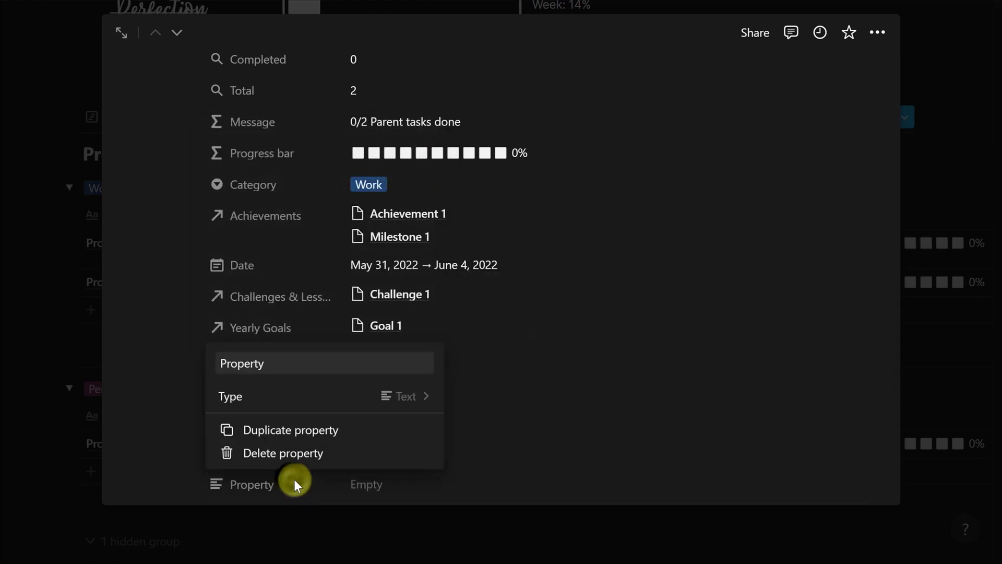
{"action": "left_click", "coordinate": [300, 363]}
{"action": "type", "text": "Status-P"}
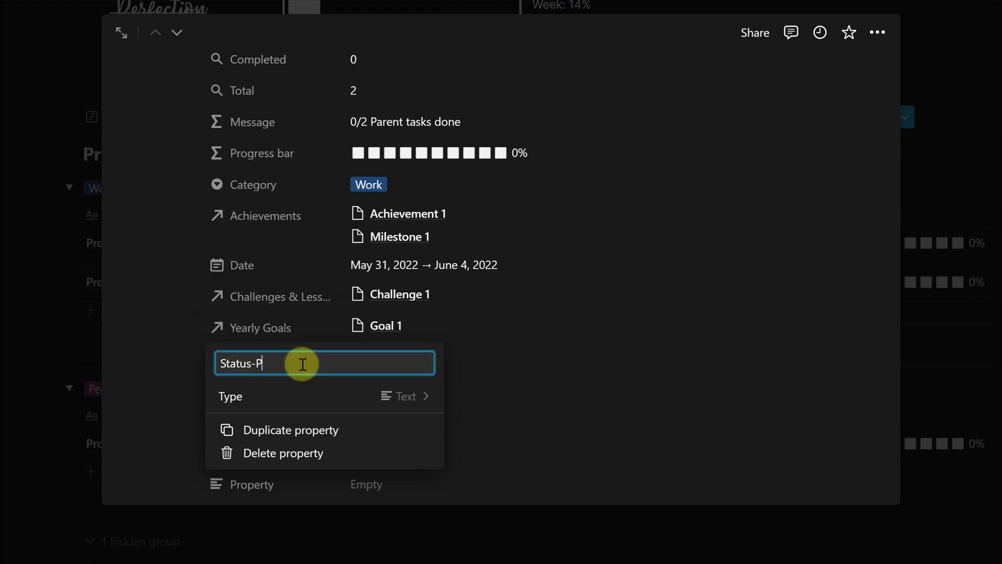
{"action": "left_click", "coordinate": [313, 400]}
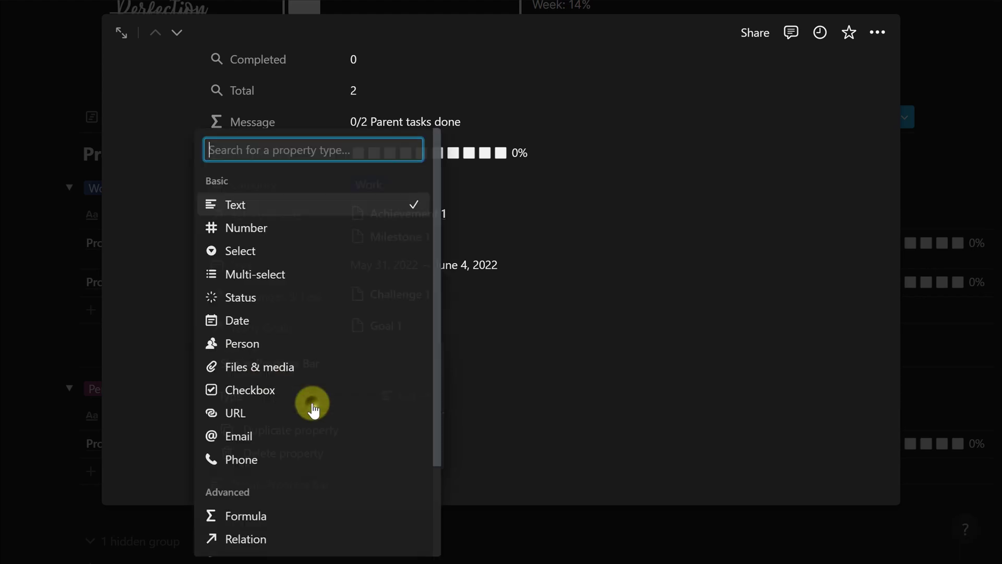
{"action": "left_click", "coordinate": [286, 515]}
Enter the ten-block emoji slice formula using Complete and In progress in Status-Progress Bar, and place the property directly below Progress bar
{"action": "left_click", "coordinate": [339, 366]}
{"action": "type", "text": "slice(\"✅✅✅✅✅✅✅✅✅✅\", 0, round(prop(\"Complete\") * 10)) + slice(\"▶▶▶▶▶▶▶▶▶▶\", 0, round(prop(\"In progress\") * 10) * 2) + slice(\"⬜⬜⬜⬜⬜⬜⬜⬜⬜⬜\", 0, 10 - round(prop(\"Complete\") * 10) - round(prop(\"In progress\") * 10)) + \" \" + format(round(prop(\"Complete\") * 100)) + \"%\""}
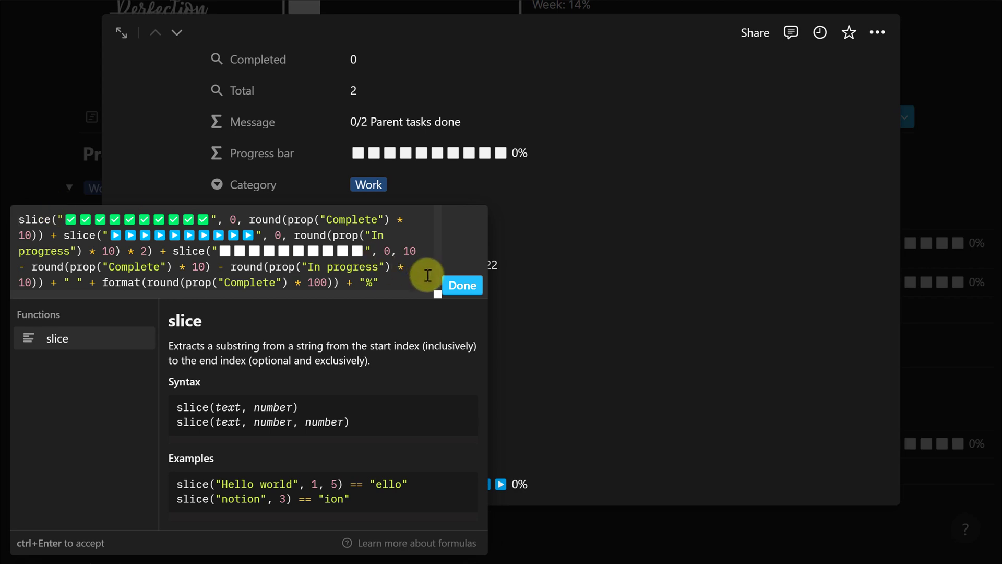
{"action": "left_click", "coordinate": [462, 285]}
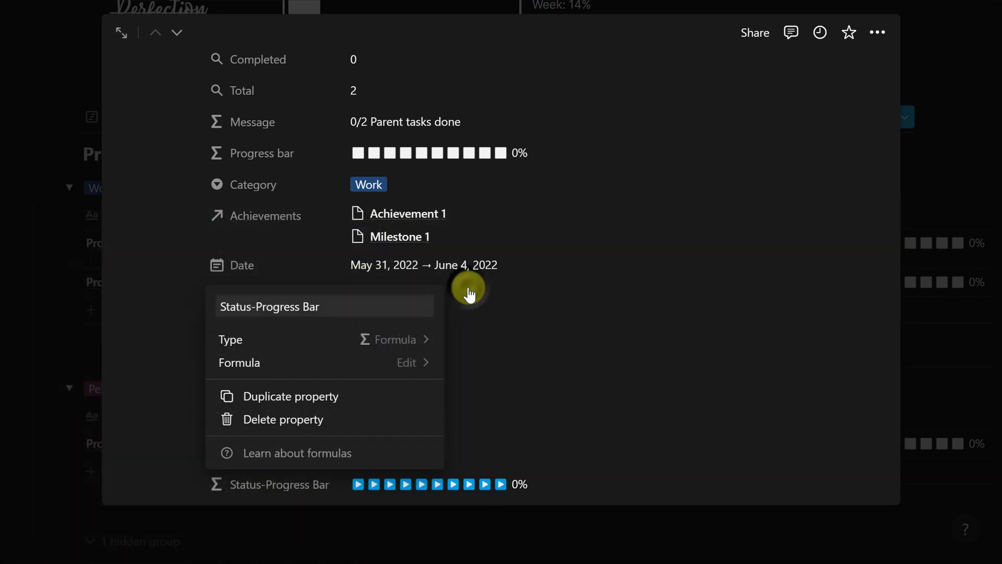
{"action": "left_click", "coordinate": [593, 312]}
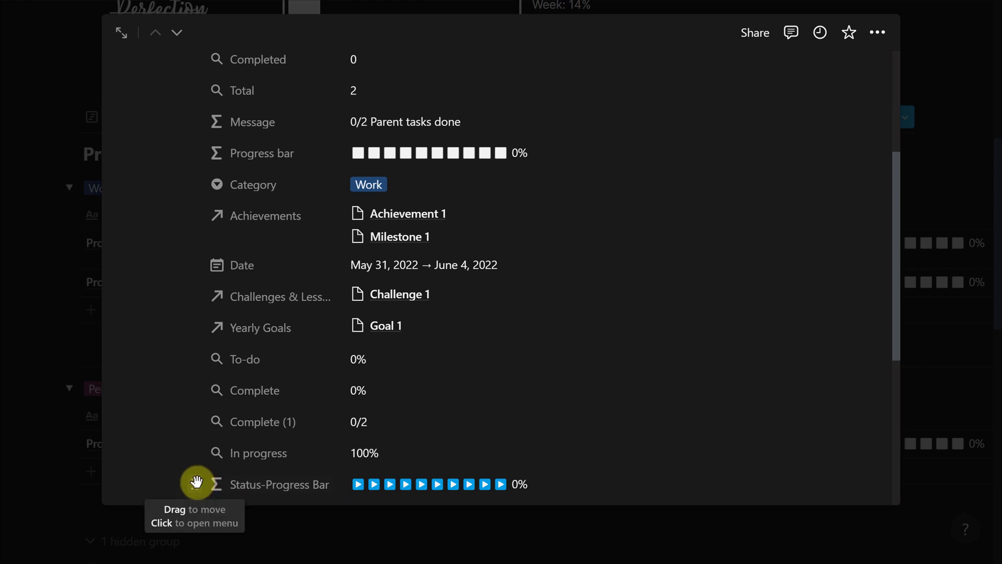
{"action": "left_click_drag", "start_coordinate": [194, 484], "coordinate": [284, 175]}
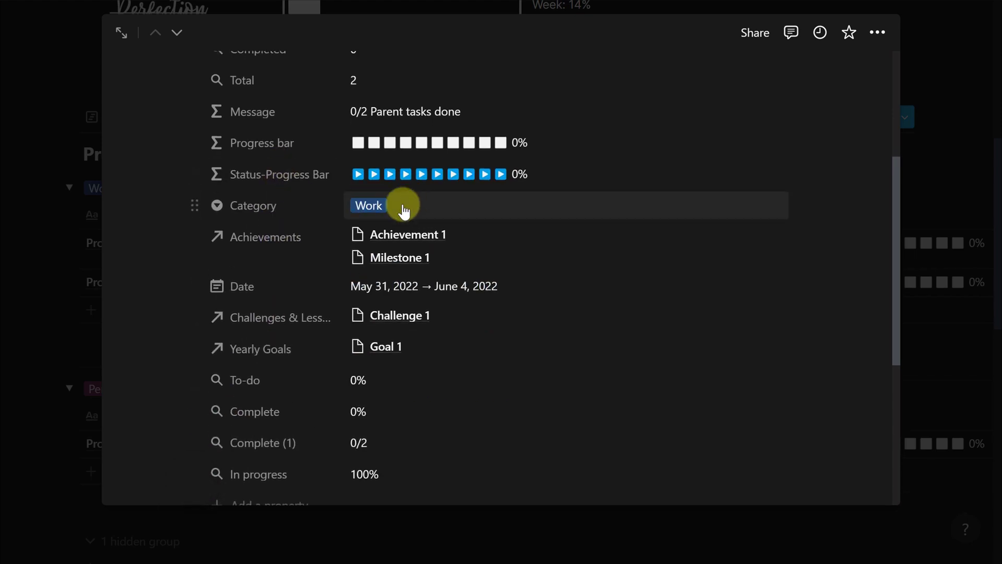
Add a new Formula property named Message (1) to Project 1
{"action": "left_click", "coordinate": [271, 504]}
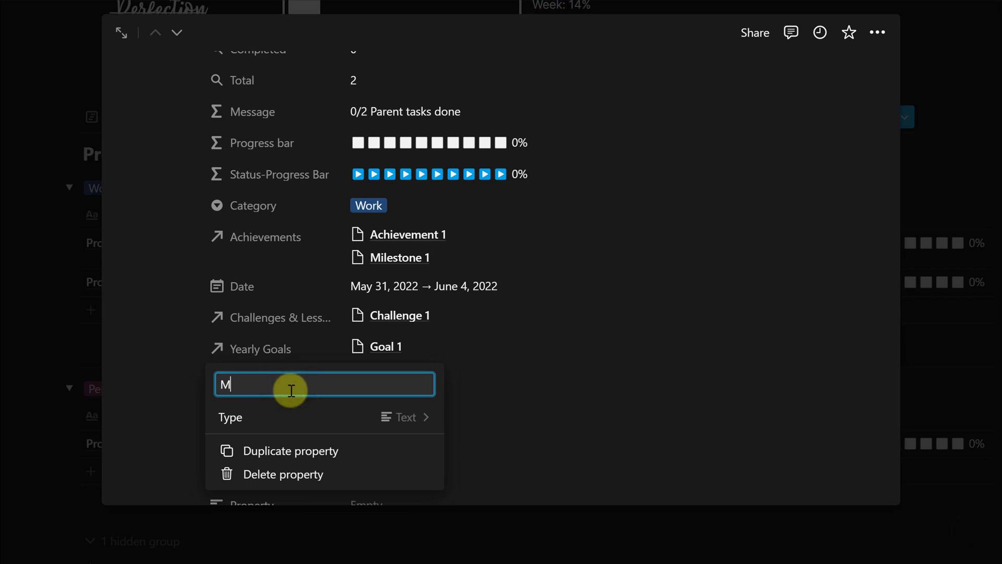
{"action": "type", "text": "Message "}
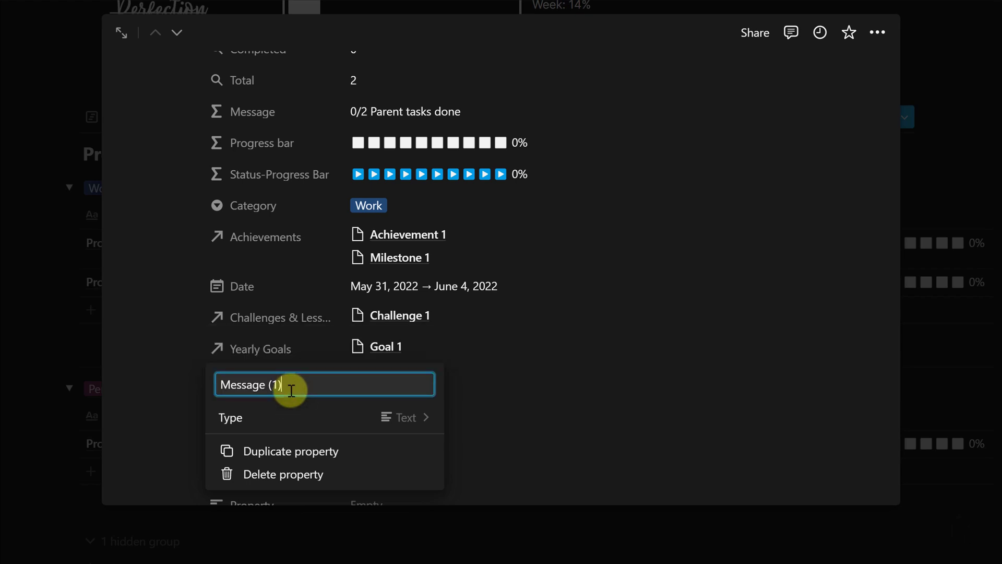
{"action": "type", "text": "(1)"}
{"action": "left_click", "coordinate": [309, 417]}
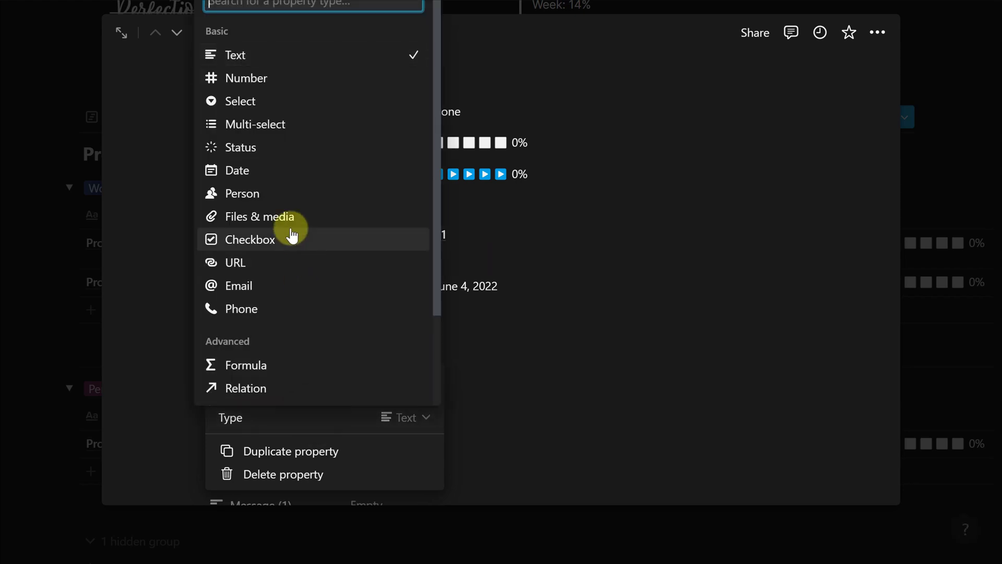
{"action": "left_click", "coordinate": [282, 366]}
{"action": "left_click", "coordinate": [556, 386]}
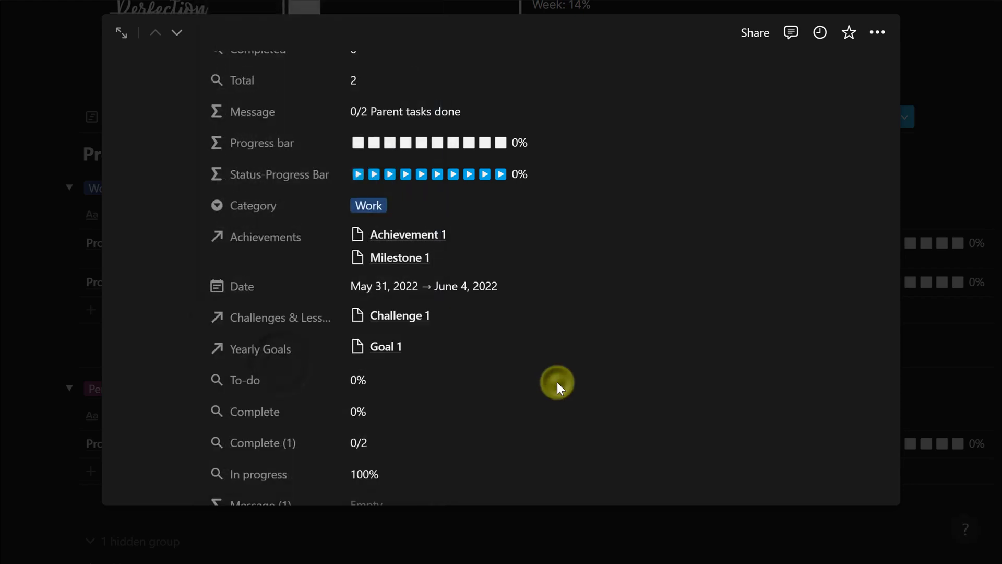
Copy the formula of the Message property into the Message (1) formula
{"action": "left_click", "coordinate": [429, 111]}
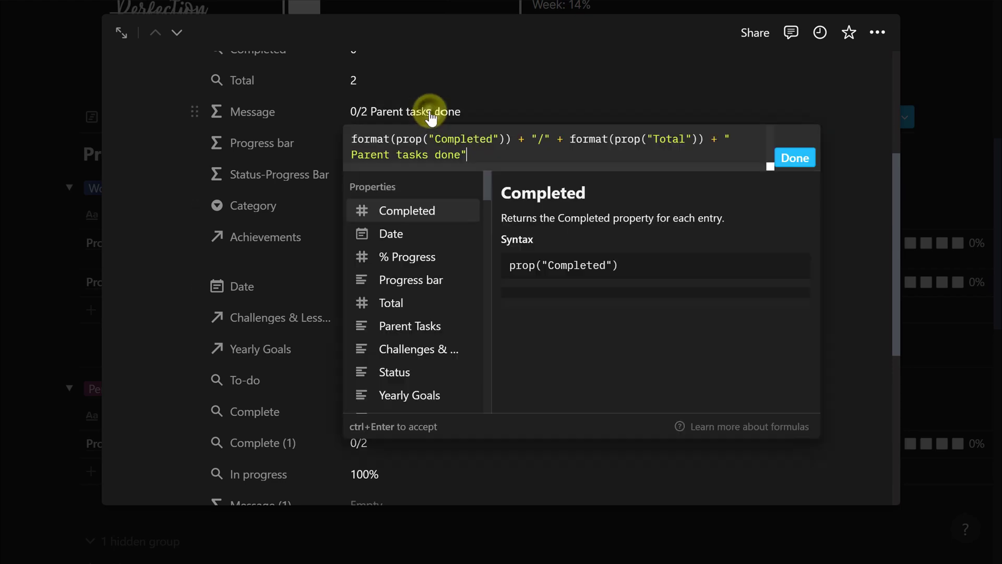
{"action": "triple_click", "coordinate": [518, 139]}
{"action": "key", "text": "ctrl+c"}
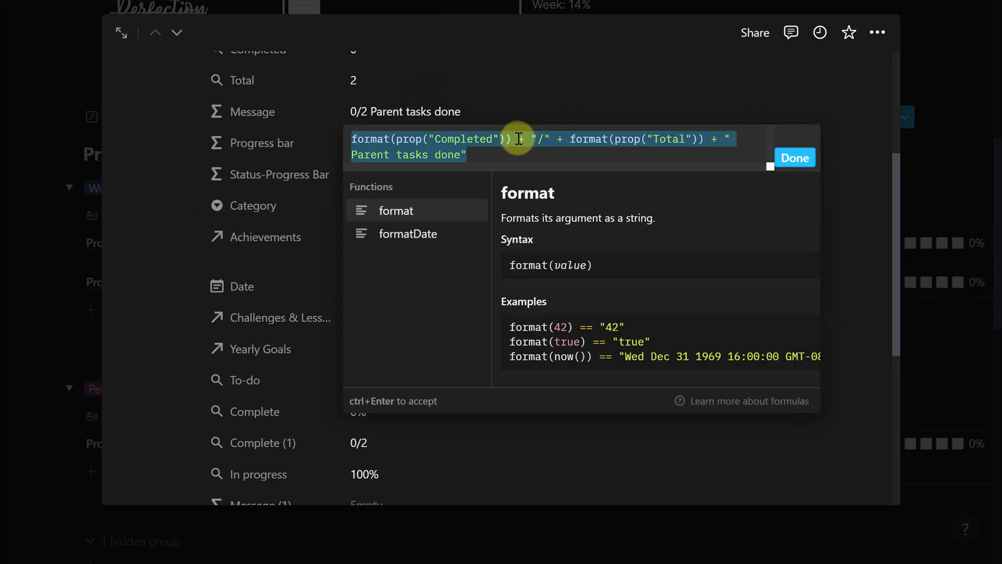
{"action": "left_click", "coordinate": [792, 159]}
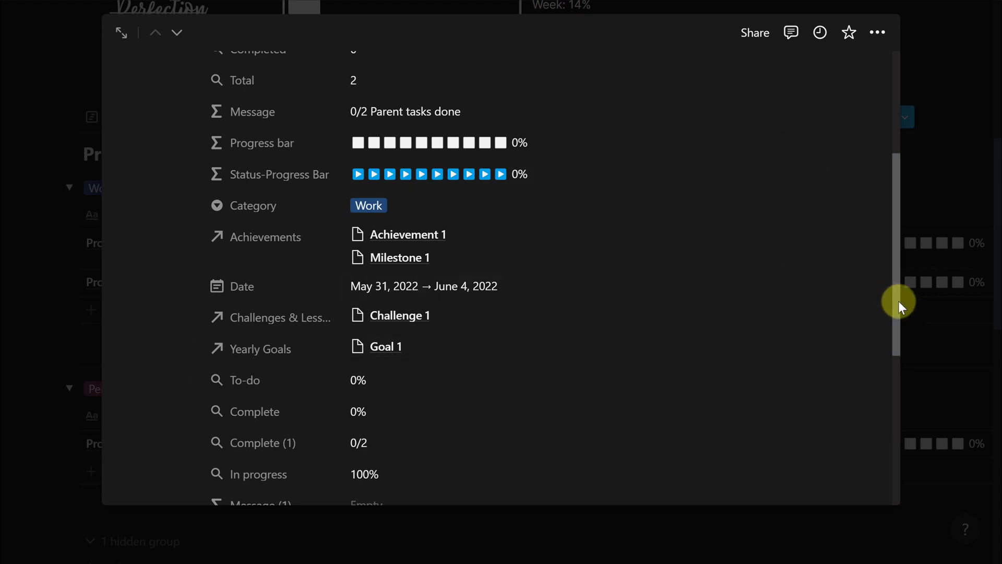
{"action": "left_click_drag", "start_coordinate": [895, 298], "coordinate": [898, 320]}
{"action": "left_click", "coordinate": [365, 462]}
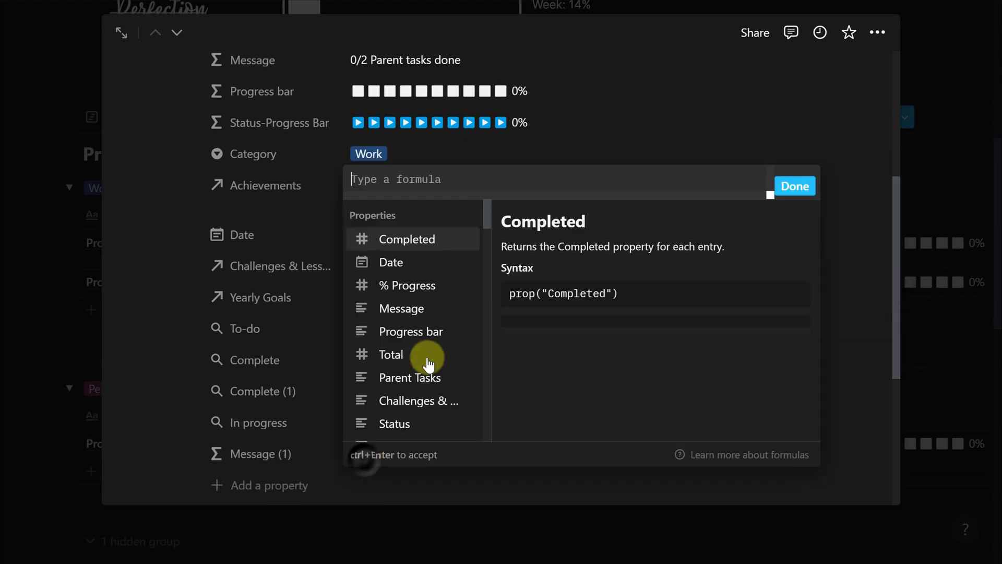
{"action": "key", "text": "ctrl+v"}
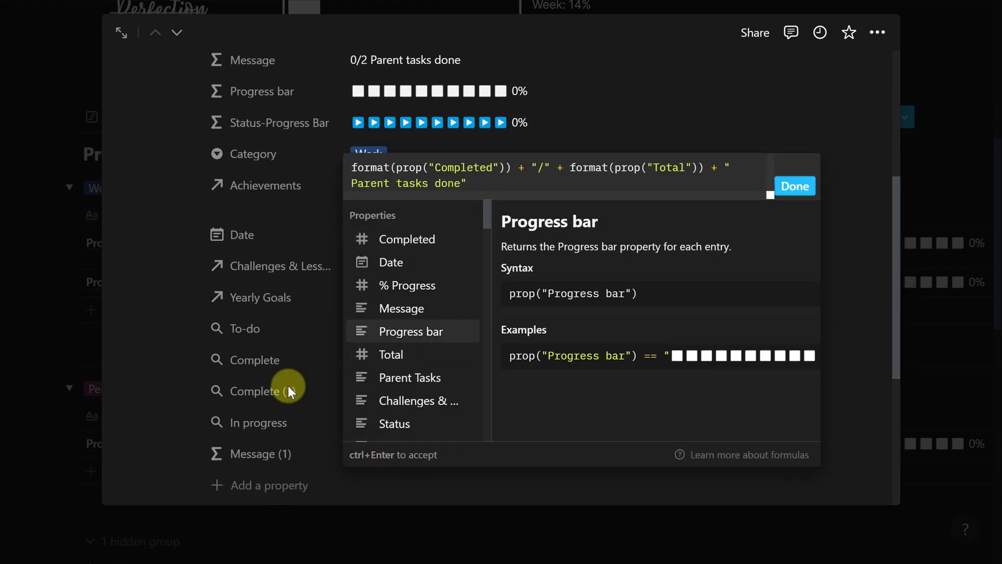
Replace the Completed reference in the Message (1) formula with Complete (1)
{"action": "left_click", "coordinate": [496, 176]}
{"action": "key", "text": "BackSpace"}
{"action": "type", "text": "(1)"}
{"action": "key", "text": "Down"}
{"action": "key", "text": "Down"}
{"action": "key", "text": "Down"}
{"action": "key", "text": "Down"}
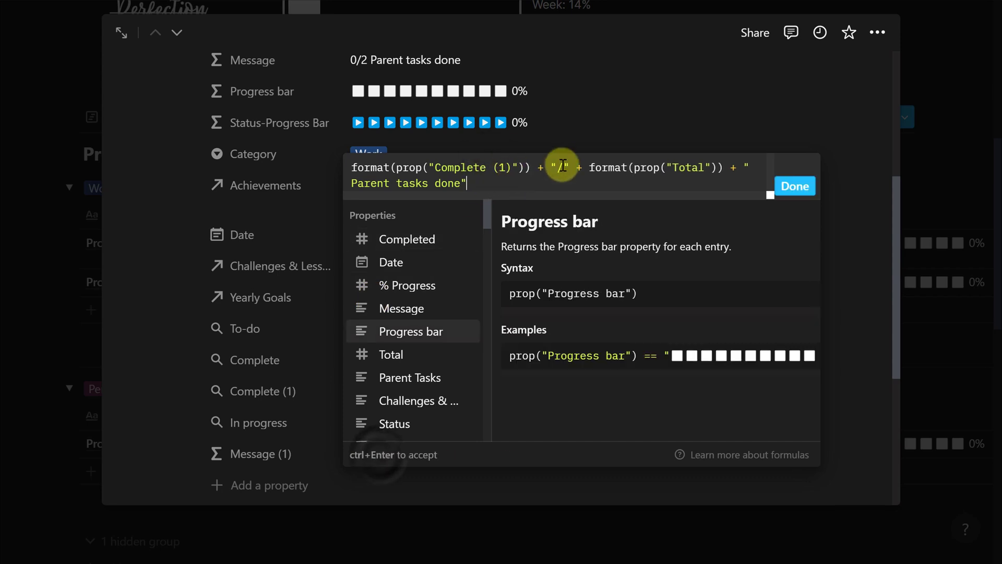
Reduce the formula to format(prop("Complete (1)")) + " Parent tasks done", accept it and close the Project 1 page
{"action": "left_click_drag", "start_coordinate": [538, 168], "coordinate": [740, 172]}
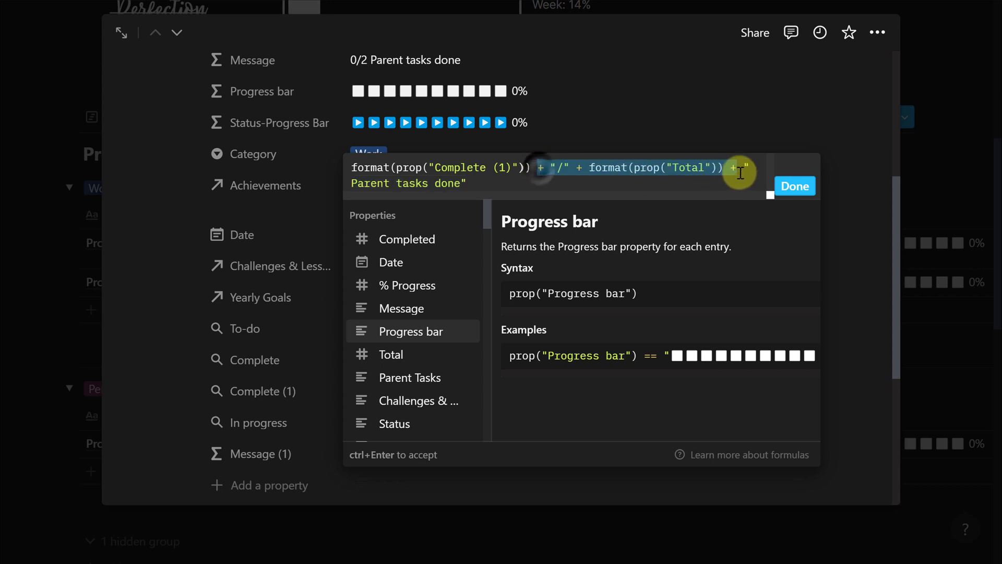
{"action": "key", "text": "BackSpace"}
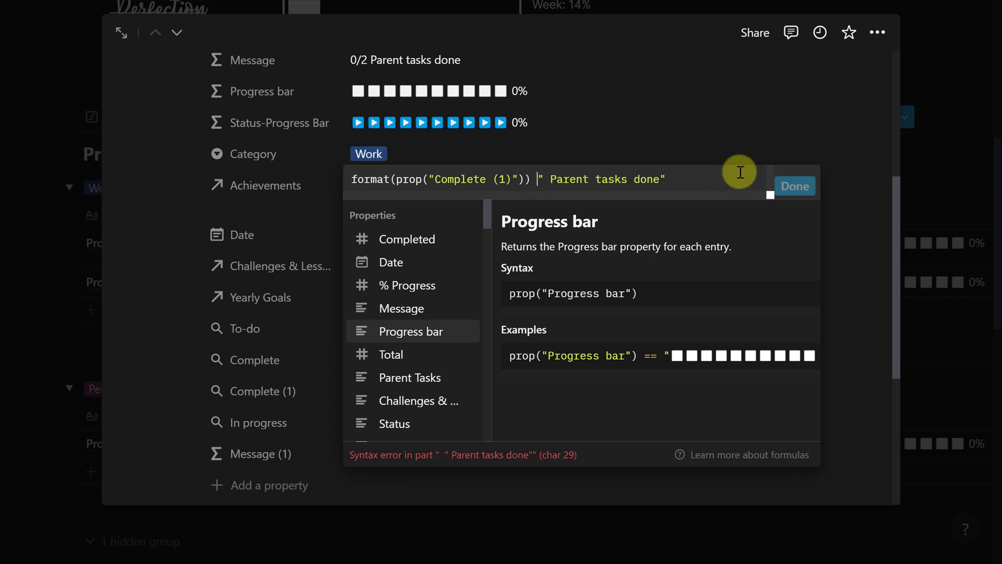
{"action": "type", "text": "+"}
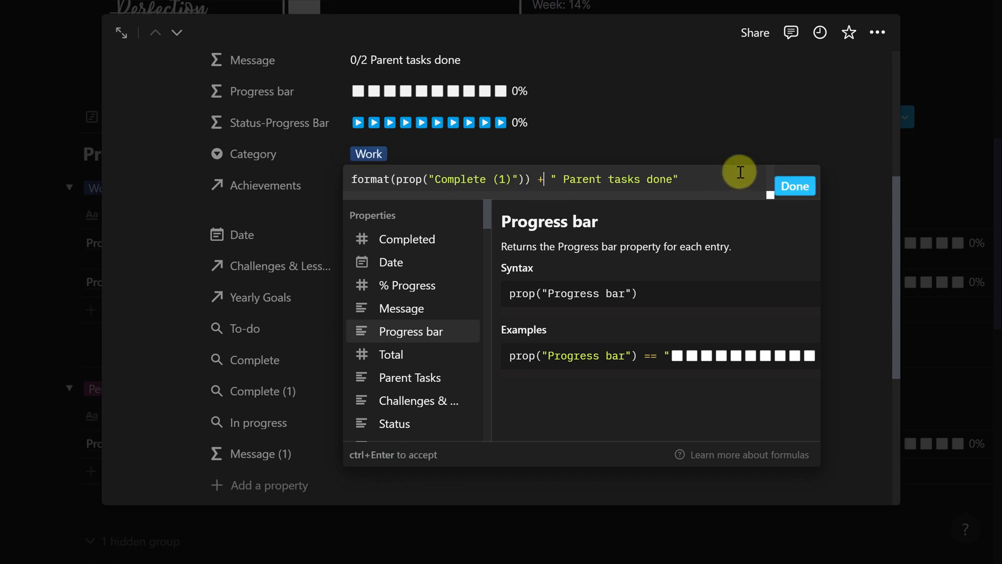
{"action": "left_click", "coordinate": [786, 189]}
{"action": "left_click", "coordinate": [944, 376]}
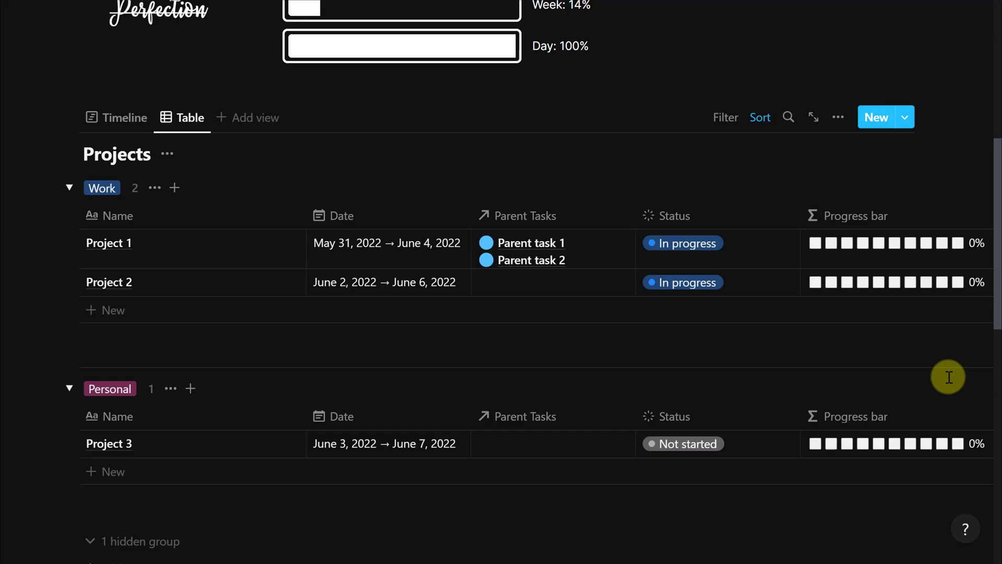
Hide the % Progress, Completed, Total and Progress bar properties in the Projects table view
{"action": "left_click", "coordinate": [837, 120]}
{"action": "left_click", "coordinate": [810, 253]}
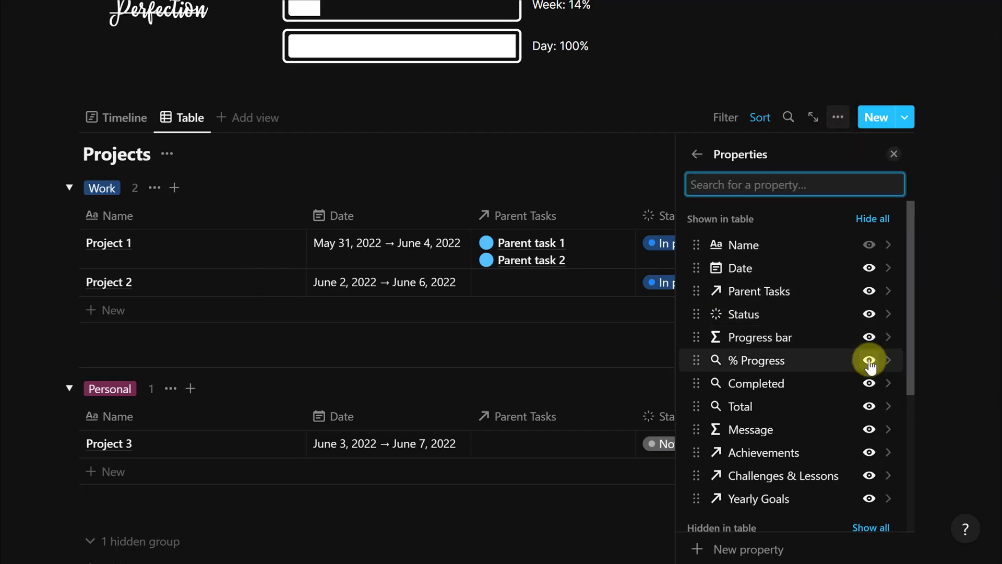
{"action": "left_click", "coordinate": [869, 362]}
{"action": "left_click", "coordinate": [869, 361]}
{"action": "left_click", "coordinate": [869, 362]}
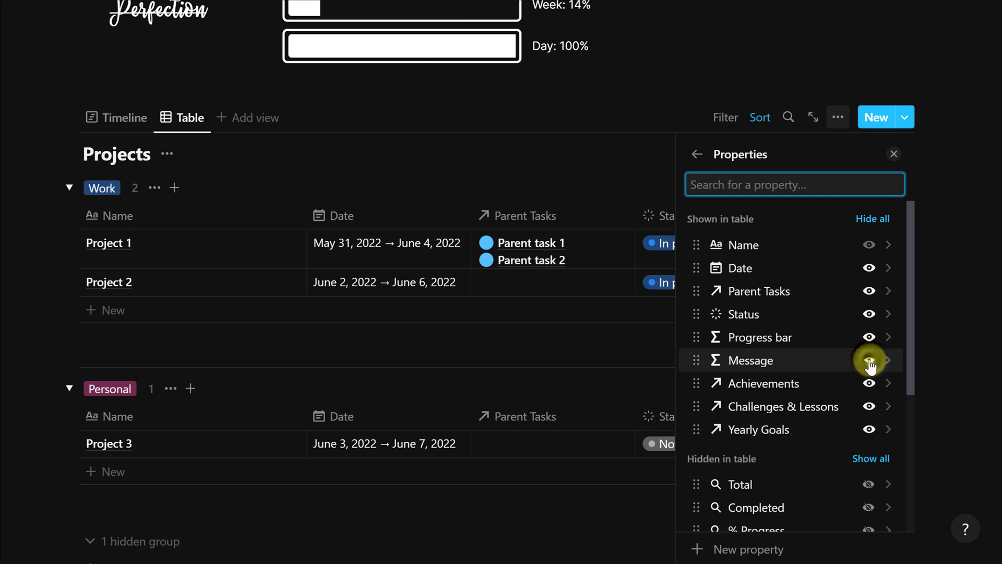
{"action": "left_click", "coordinate": [869, 337]}
{"action": "scroll", "coordinate": [868, 337], "scroll_direction": "down", "scroll_amount": 5}
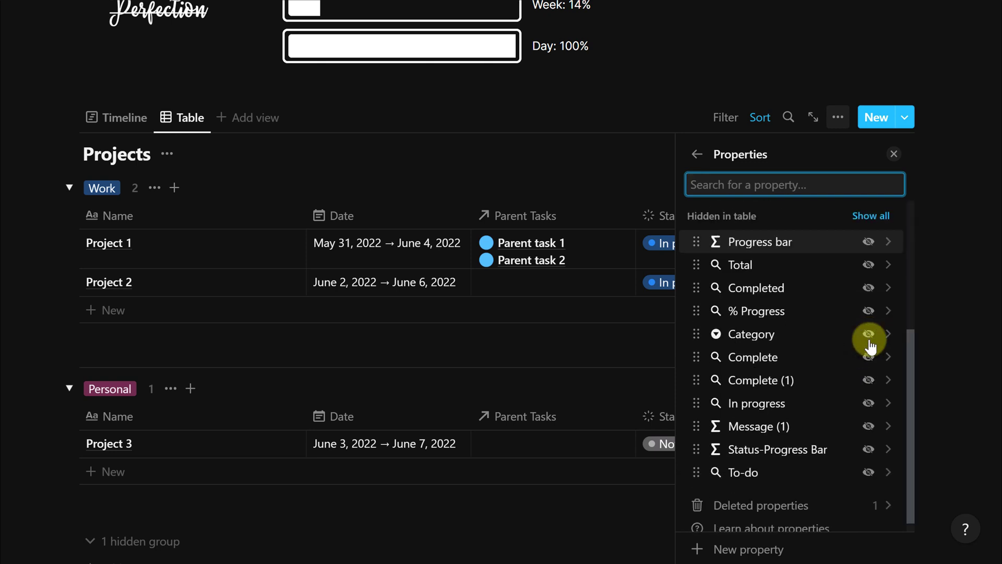
Show the Status-Progress Bar and Message (1) properties in the Projects table and move both columns directly after Status
{"action": "left_click", "coordinate": [869, 449]}
{"action": "key", "text": "Escape"}
{"action": "scroll", "coordinate": [770, 202], "scroll_direction": "right", "scroll_amount": 8}
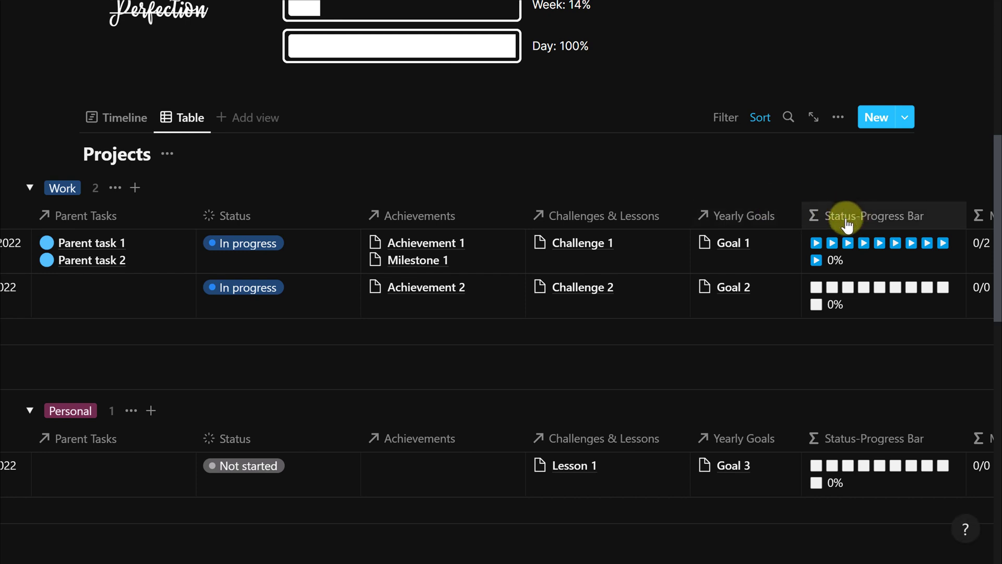
{"action": "left_click_drag", "start_coordinate": [850, 224], "coordinate": [409, 230]}
{"action": "left_click_drag", "start_coordinate": [979, 216], "coordinate": [531, 222]}
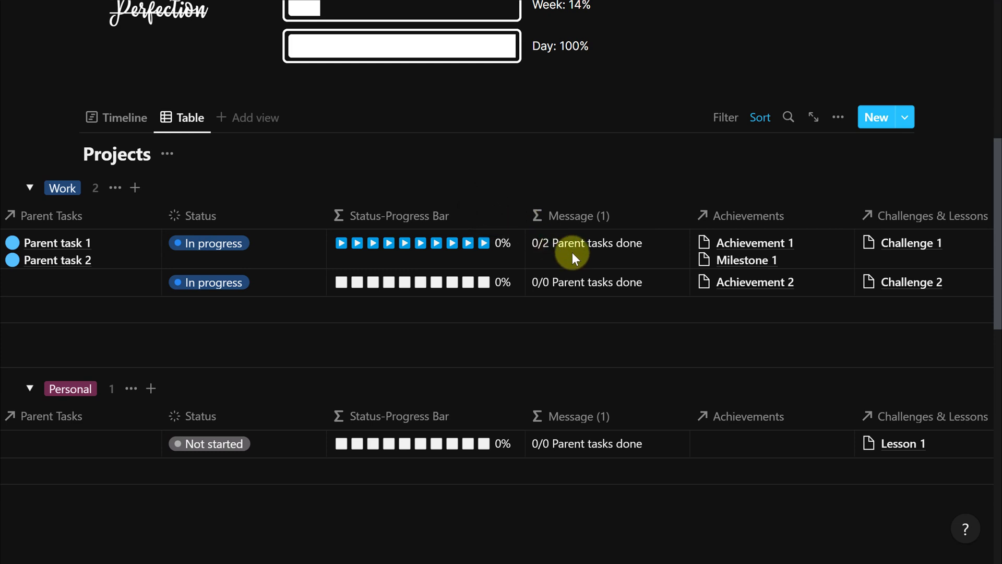
Hide the Progress bar and Message properties in the Projects timeline view
{"action": "left_click", "coordinate": [113, 120]}
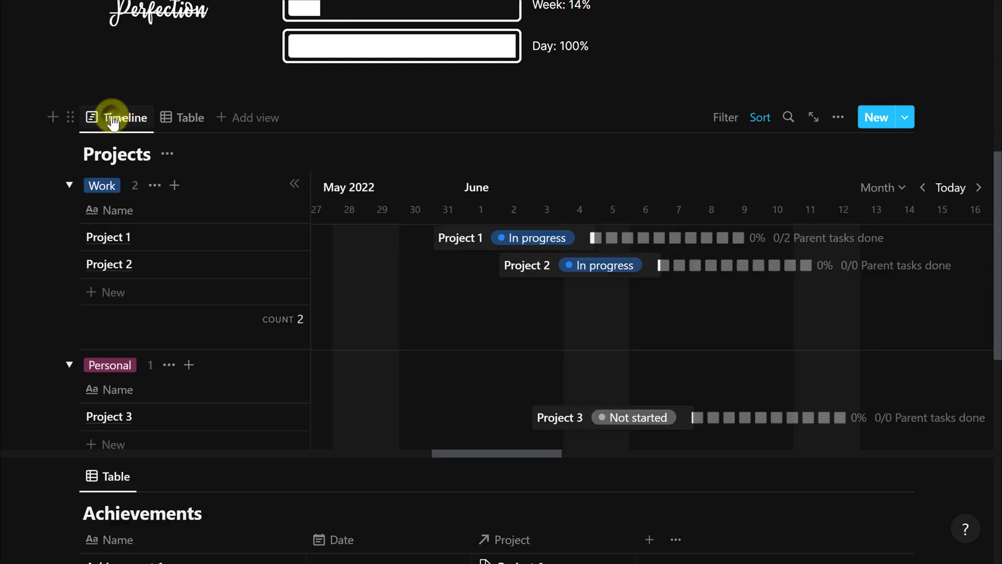
{"action": "left_click", "coordinate": [840, 121]}
{"action": "left_click", "coordinate": [797, 254]}
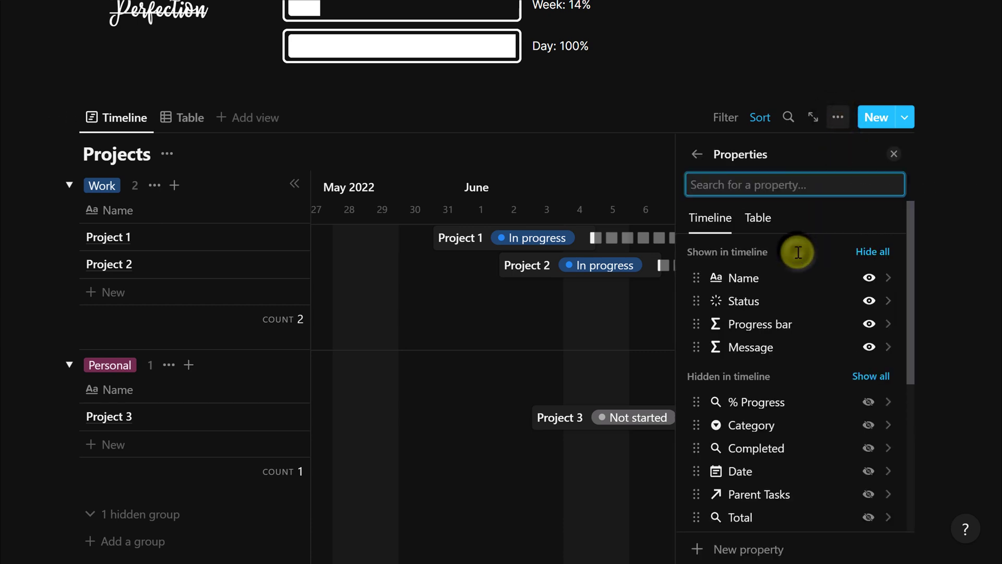
{"action": "left_click", "coordinate": [871, 324]}
{"action": "left_click", "coordinate": [870, 324]}
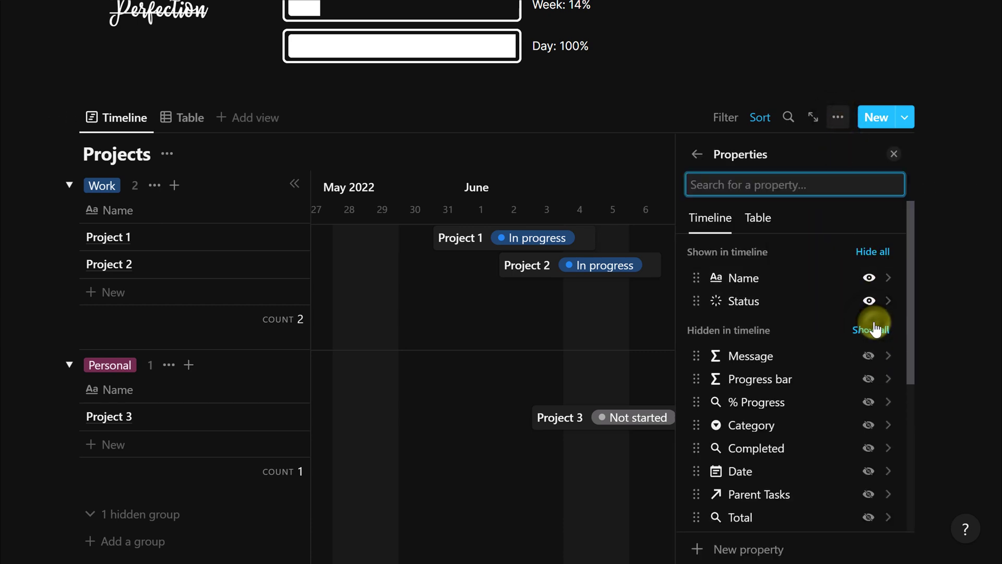
Show the Status-Progress Bar and Message (1) properties in the Projects timeline and close the view options
{"action": "scroll", "coordinate": [875, 329], "scroll_direction": "down", "scroll_amount": 2}
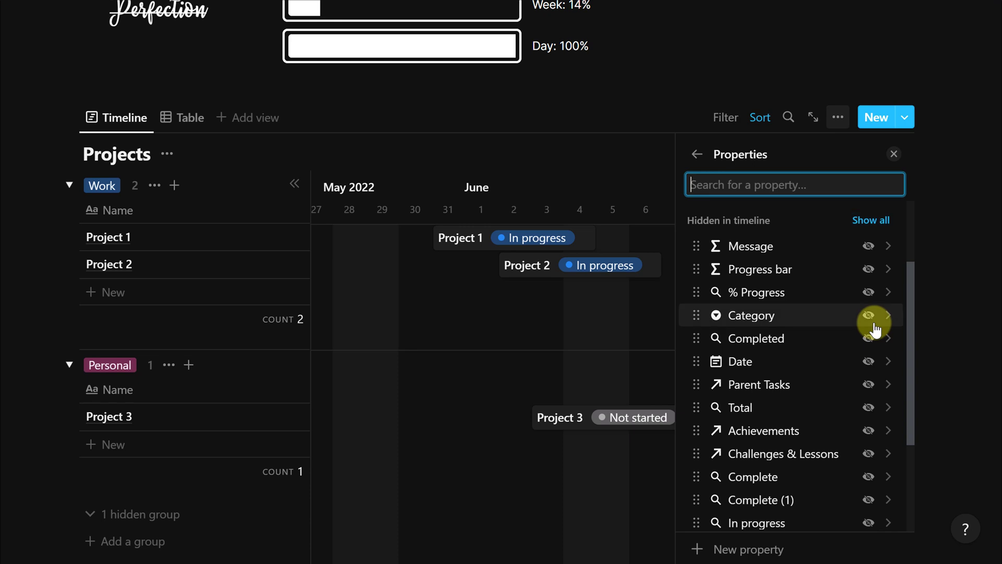
{"action": "scroll", "coordinate": [875, 328], "scroll_direction": "down", "scroll_amount": 2}
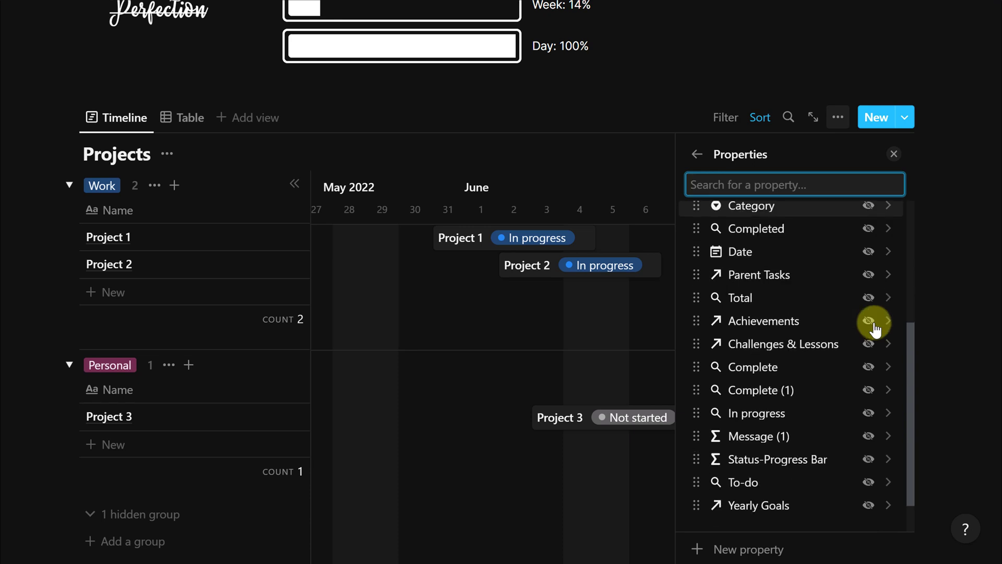
{"action": "left_click", "coordinate": [874, 457]}
{"action": "scroll", "coordinate": [875, 459], "scroll_direction": "down", "scroll_amount": 4}
{"action": "left_click", "coordinate": [871, 456]}
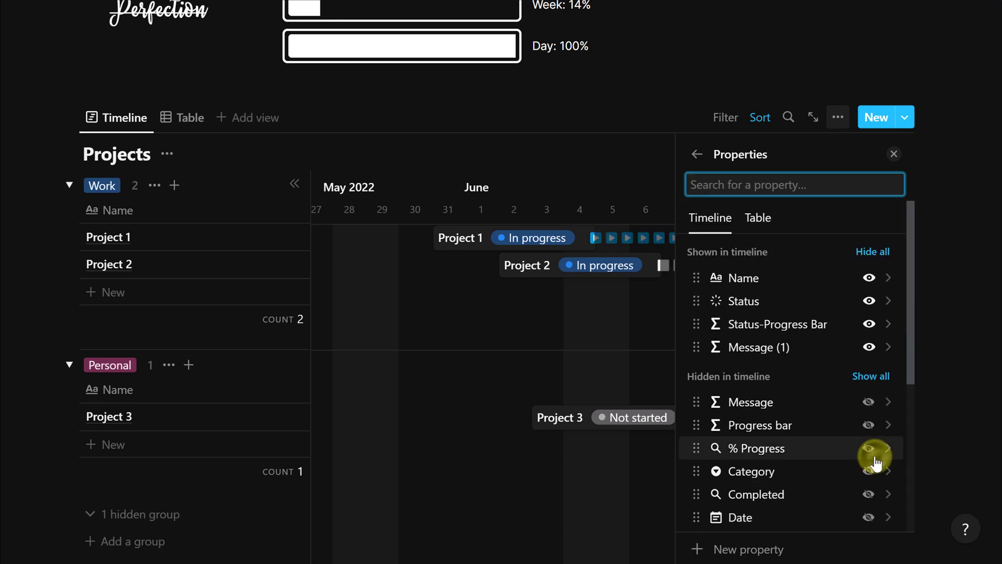
{"action": "left_click", "coordinate": [617, 148]}
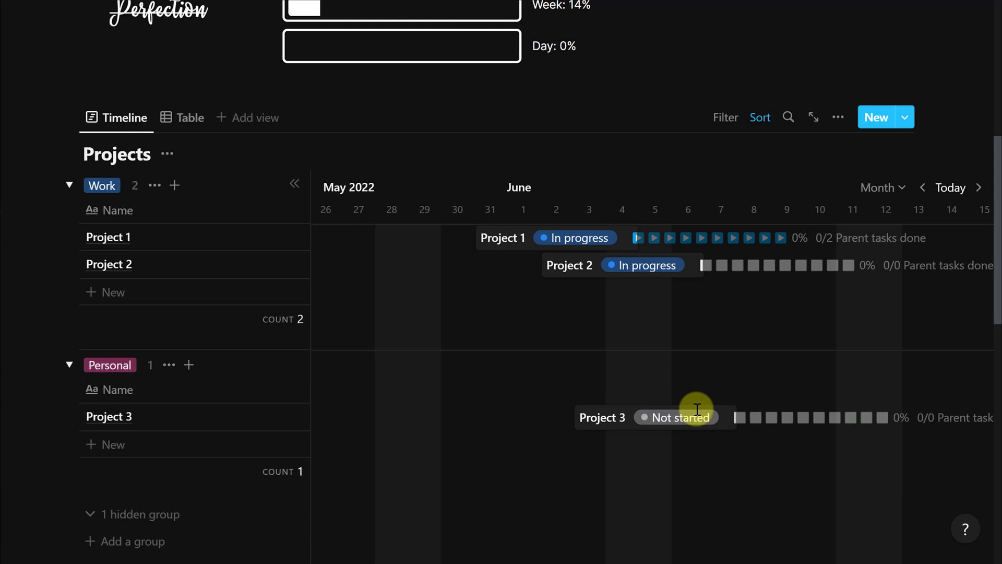
{"action": "scroll", "coordinate": [698, 409], "scroll_direction": "right", "scroll_amount": 3}
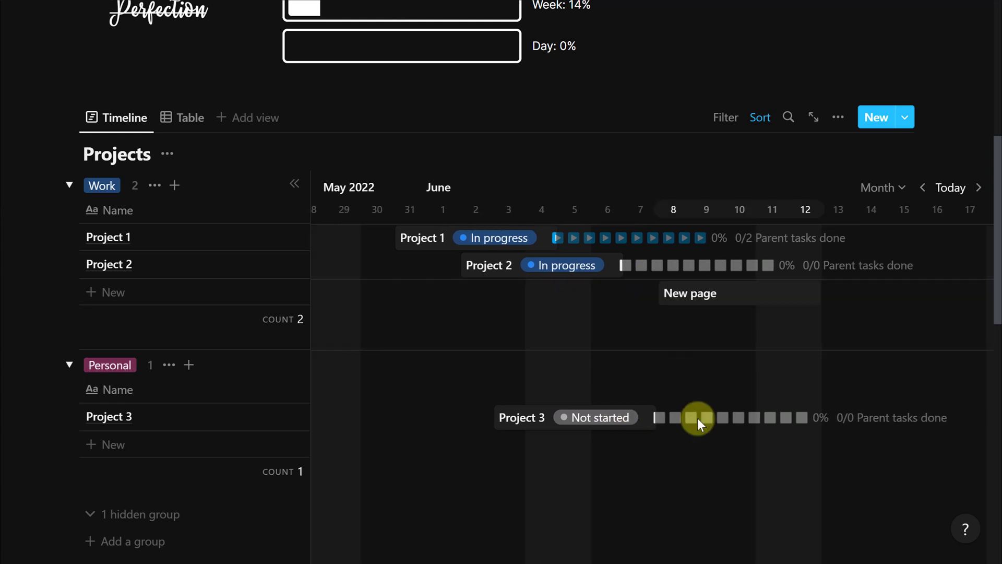